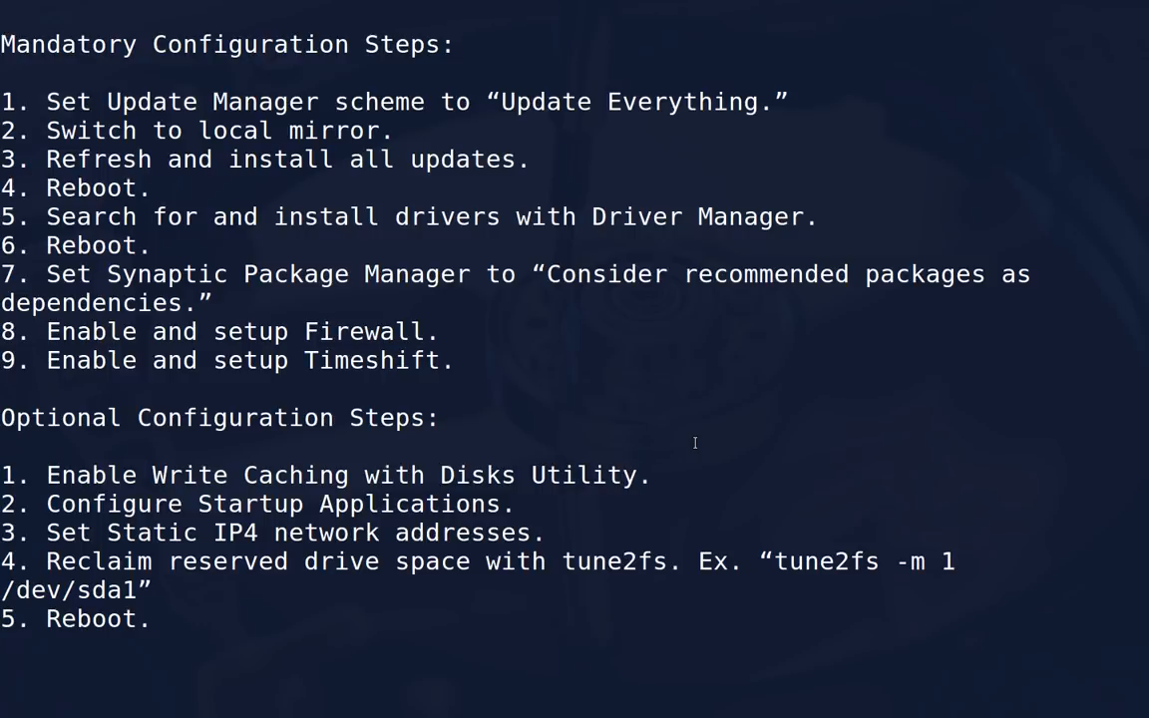
Step: Restart the computer to finish the installation and continue booting after removing the installation medium
key("ctrl+alt+Right")
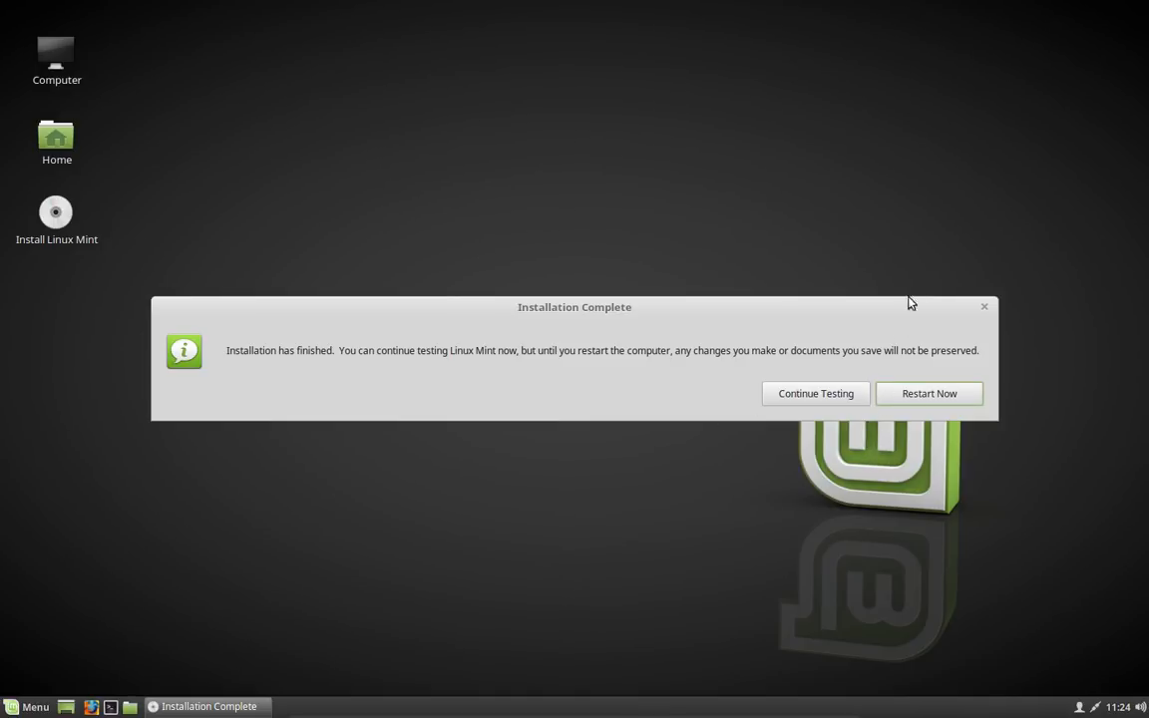
left_click(919, 402)
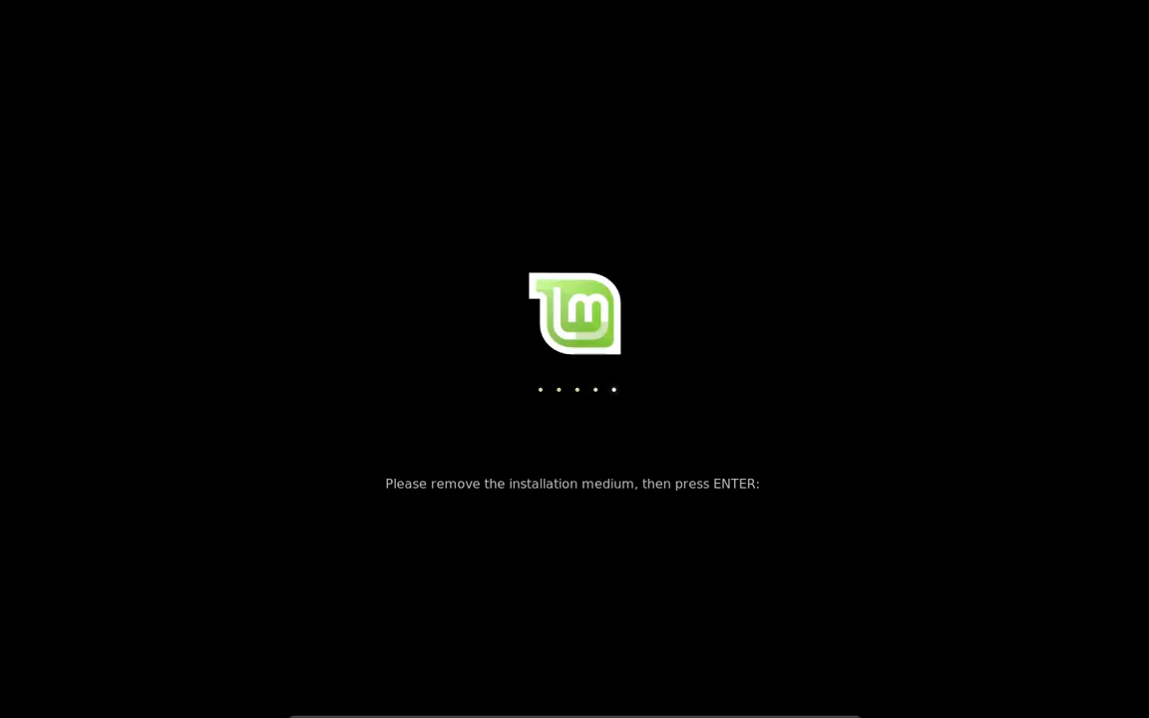
key("Return")
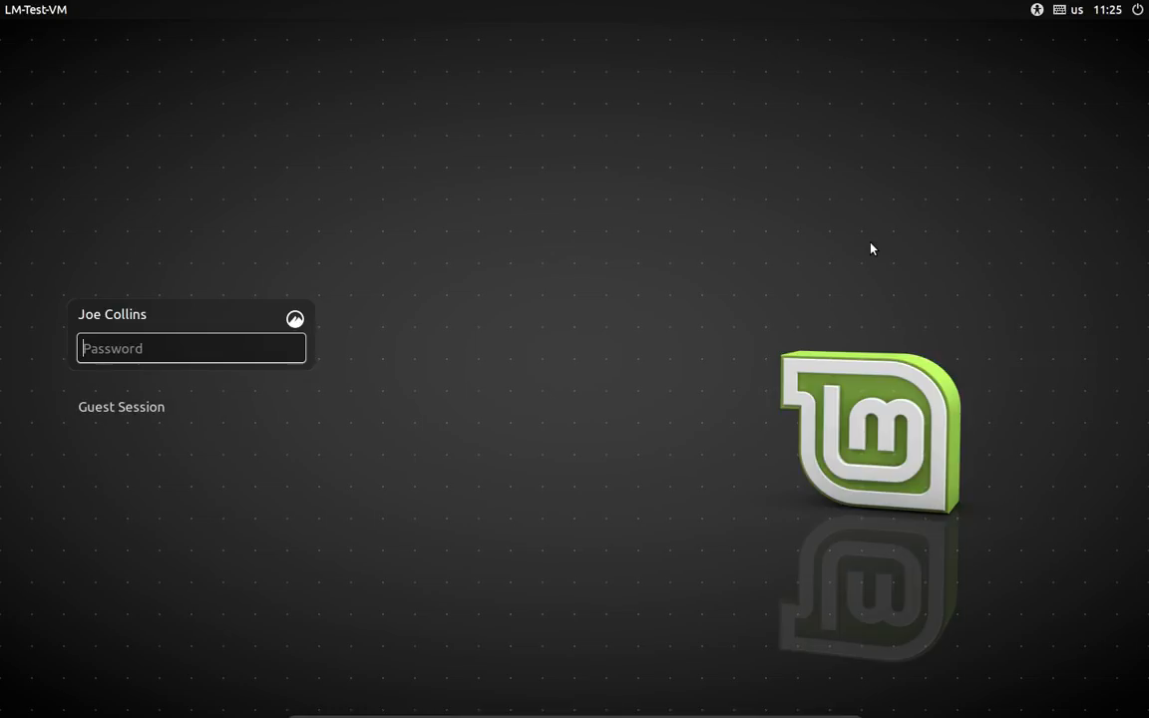
Step: Log in to the user account by entering the account password
type("•••••••••")
key("Return")
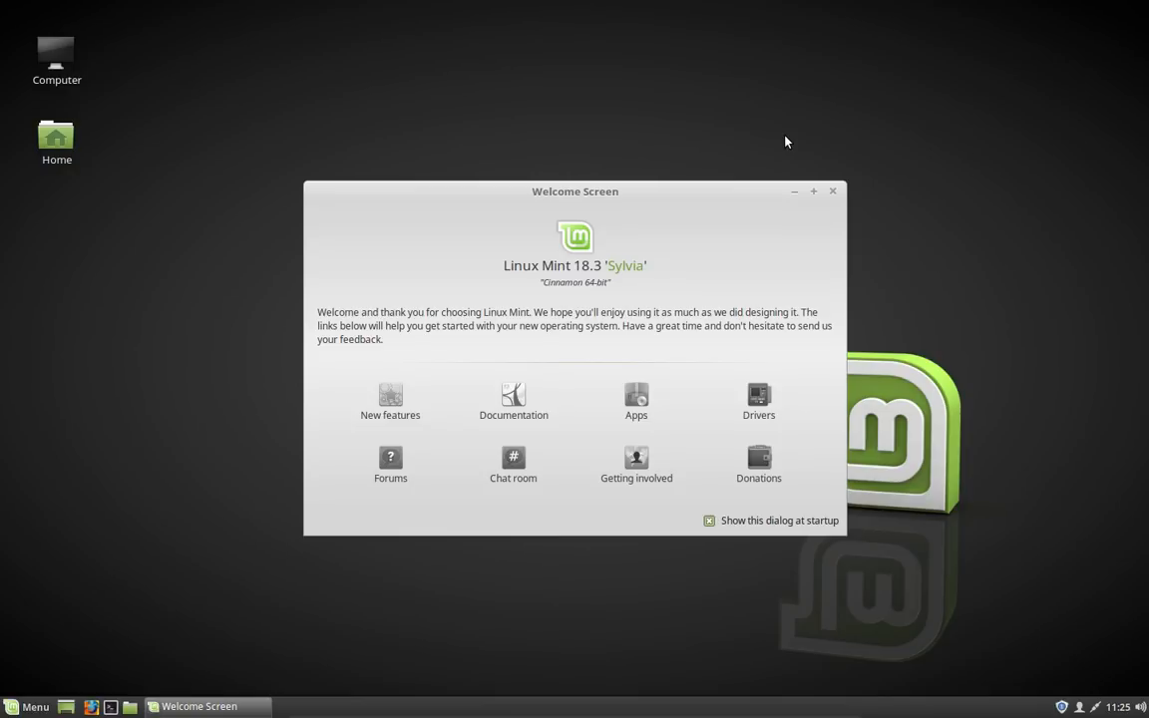
Step: Close the Welcome Screen and open the Fonts settings by searching the menu for font
left_click(831, 193)
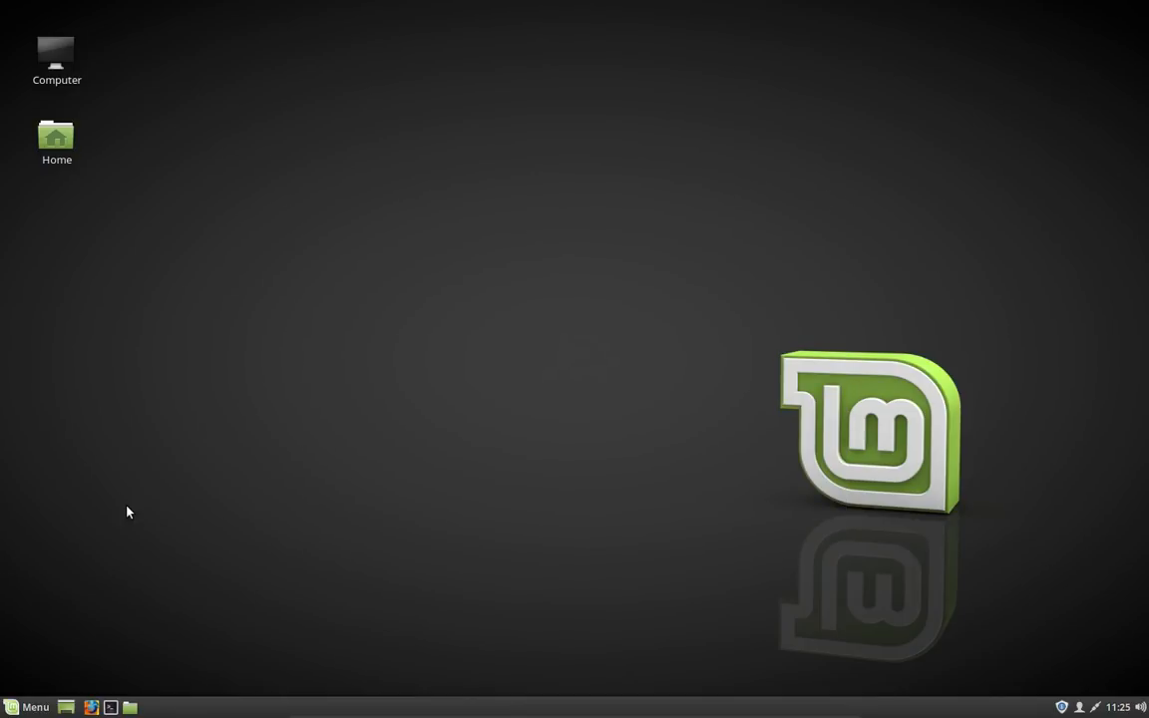
left_click(28, 707)
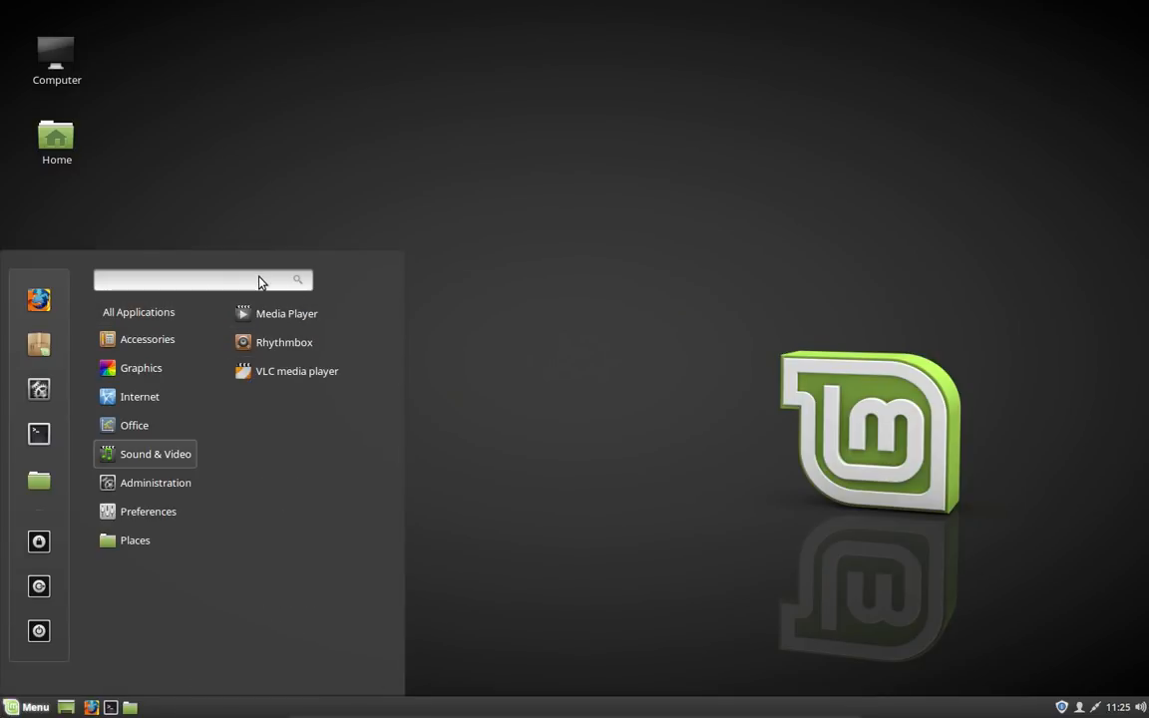
type("fons")
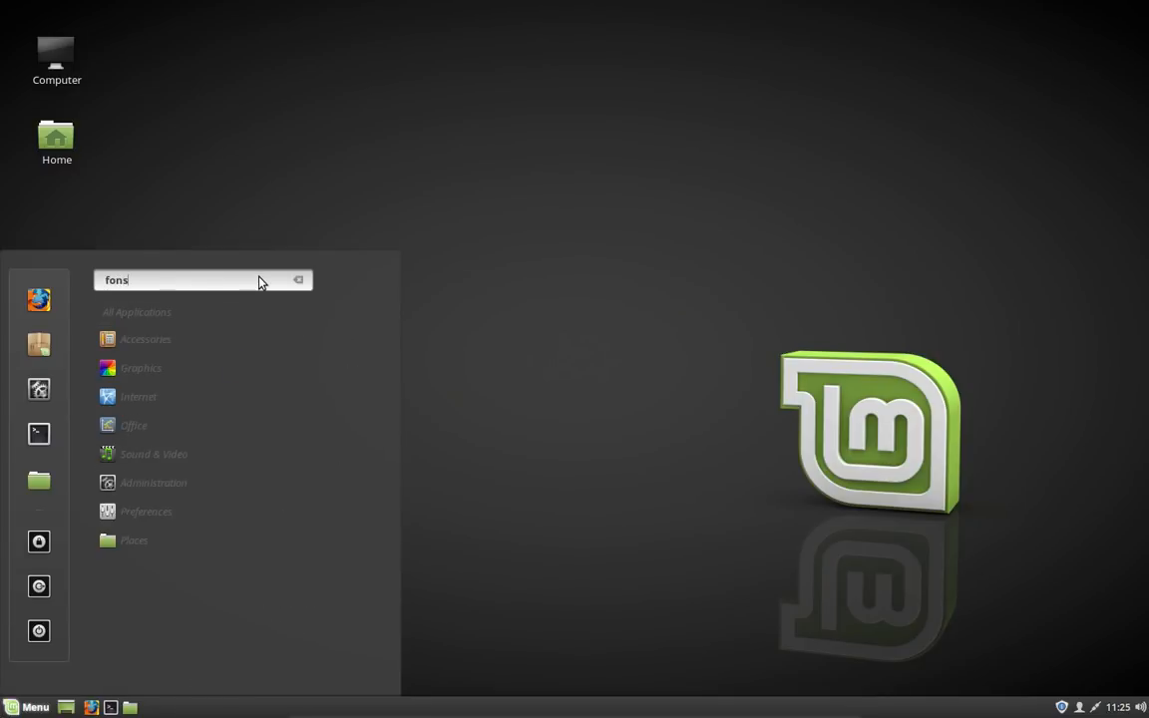
type("y")
key("BackSpace")
key("BackSpace")
key("BackSpace")
key("BackSpace")
key("BackSpace")
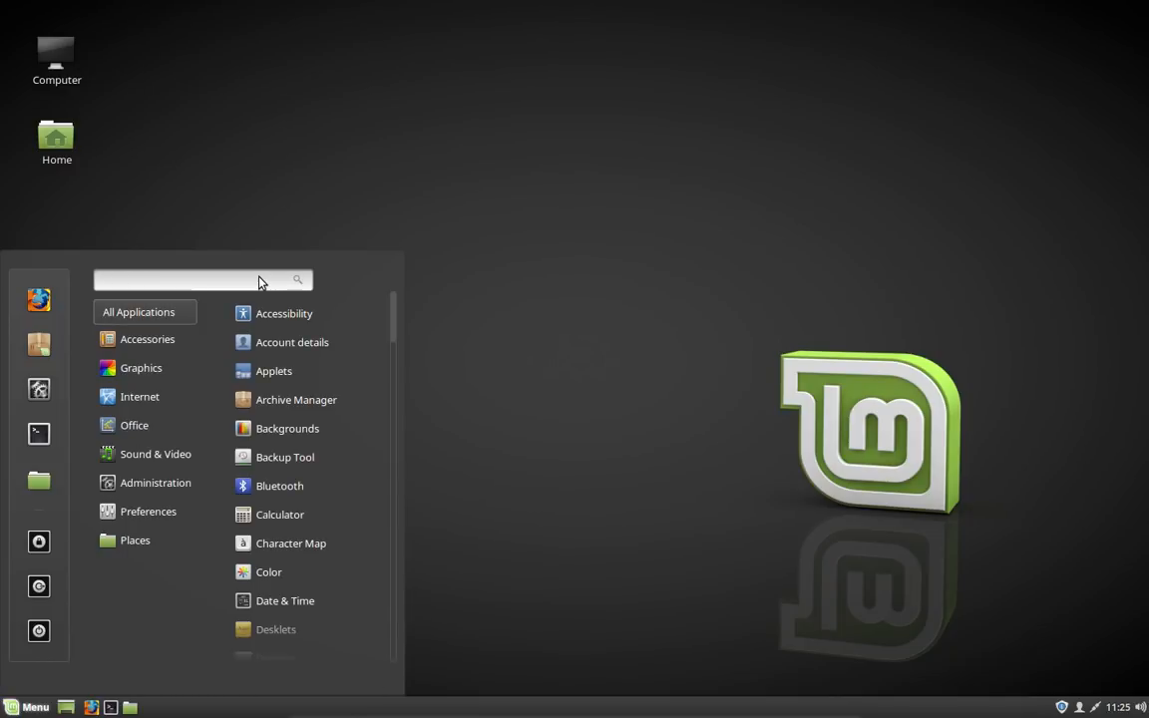
type("font")
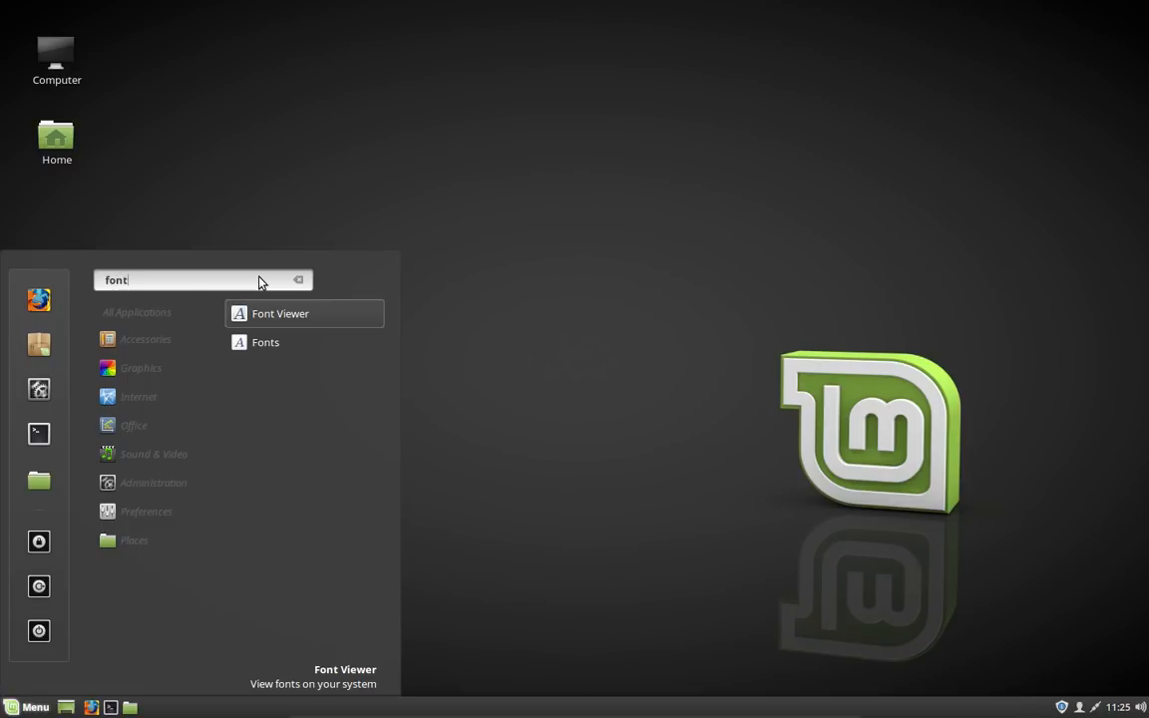
left_click(335, 346)
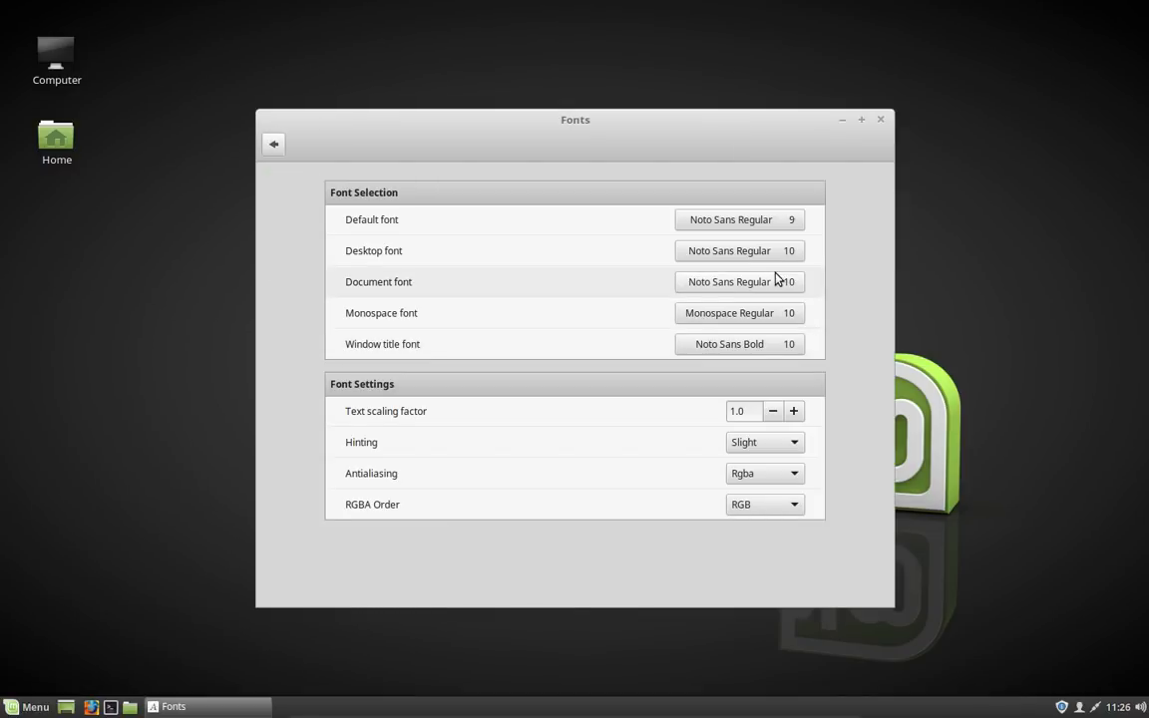
Step: Raise the text scaling factor to 1.3 and close the Fonts window
left_click(795, 410)
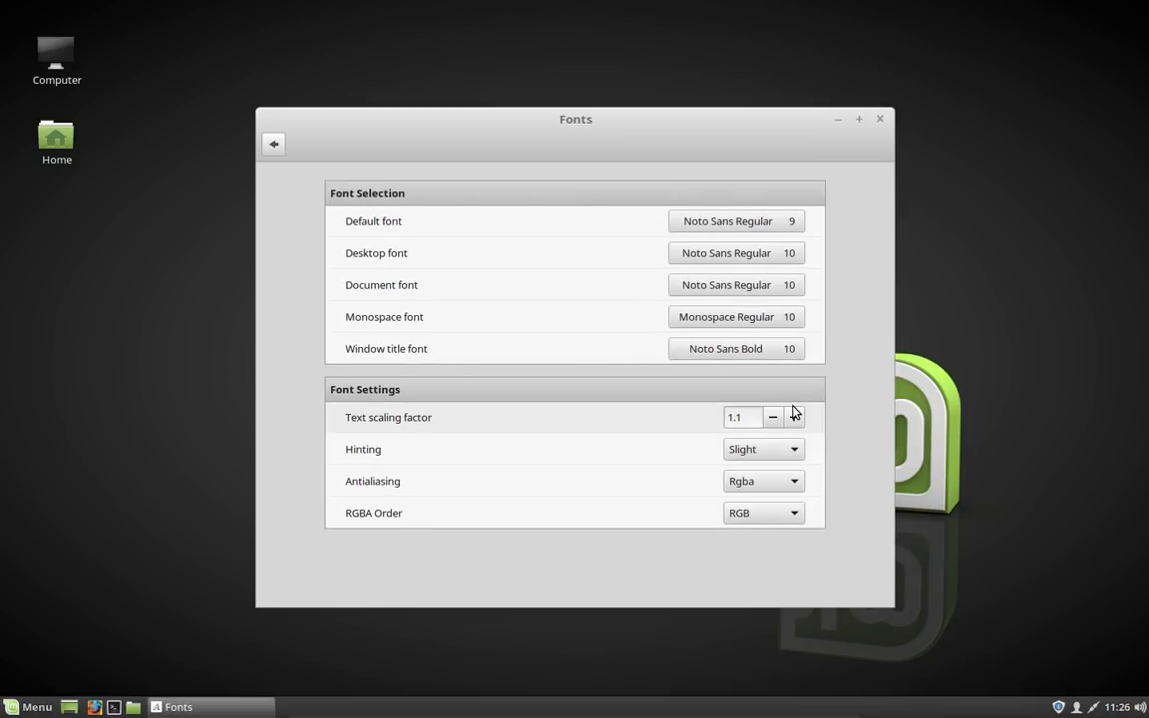
left_click(794, 418)
left_click(794, 420)
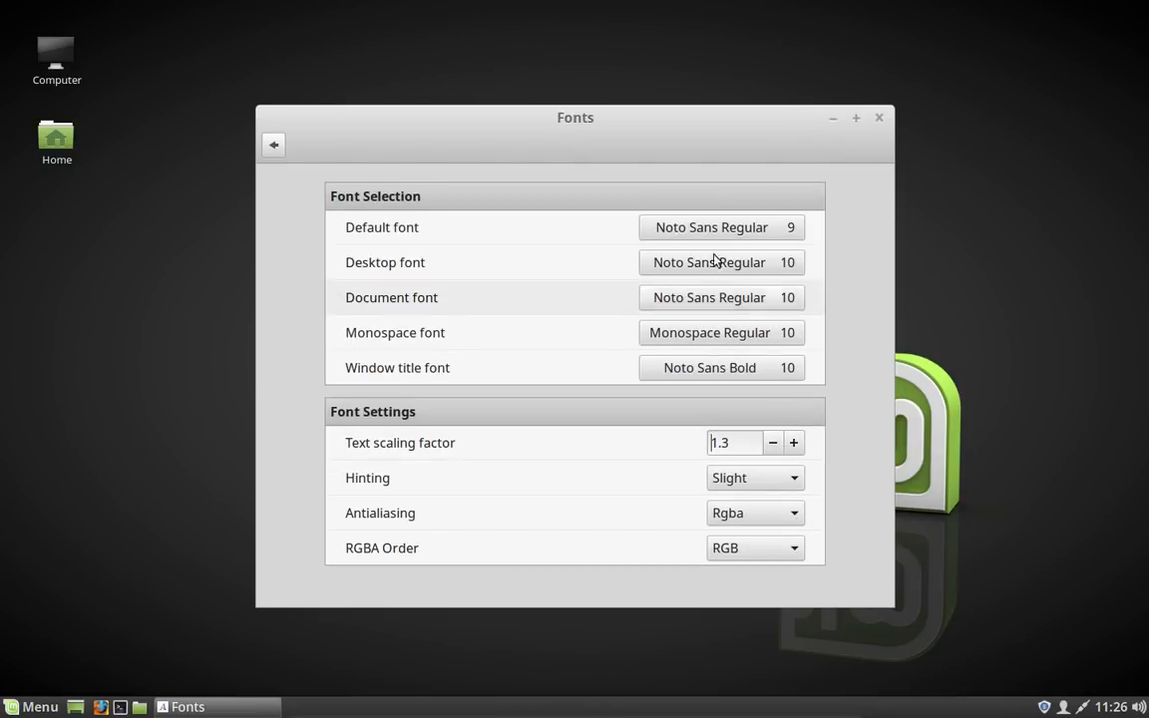
left_click(884, 117)
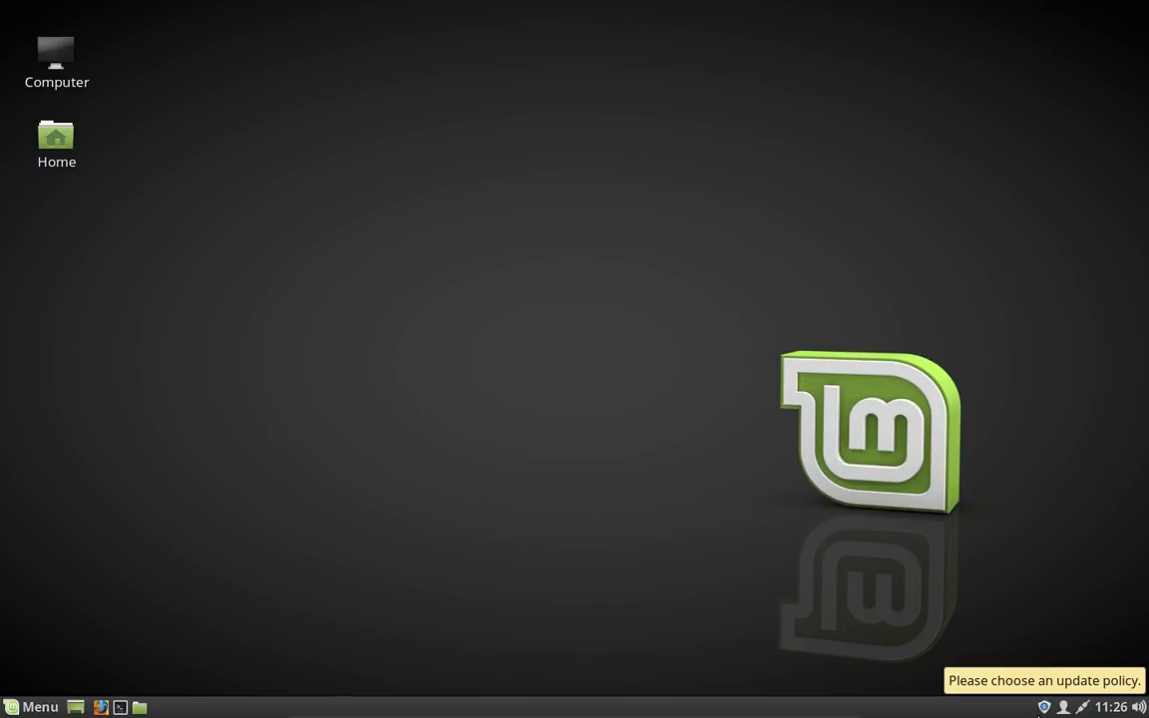
Step: Open the Update Manager and choose the Always update everything policy
left_click(1042, 708)
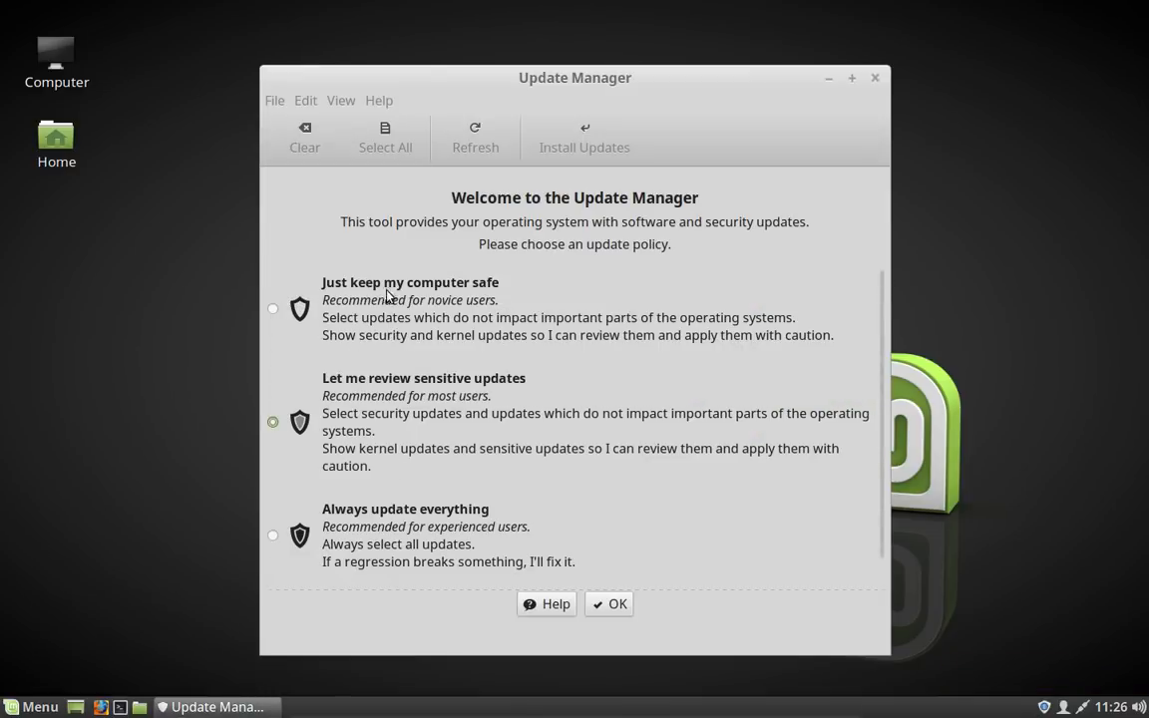
left_click(327, 551)
left_click(613, 606)
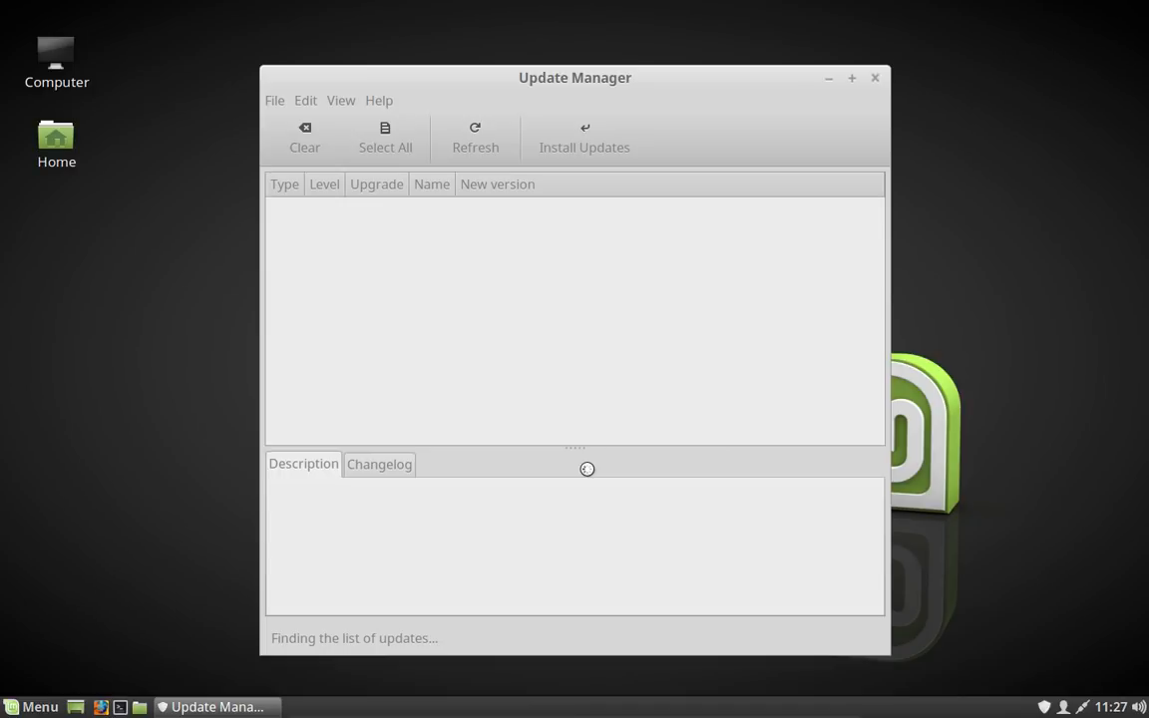
Step: Accept switching to a local mirror and authenticate with the account password to open Software Sources
key("ctrl+alt+Left")
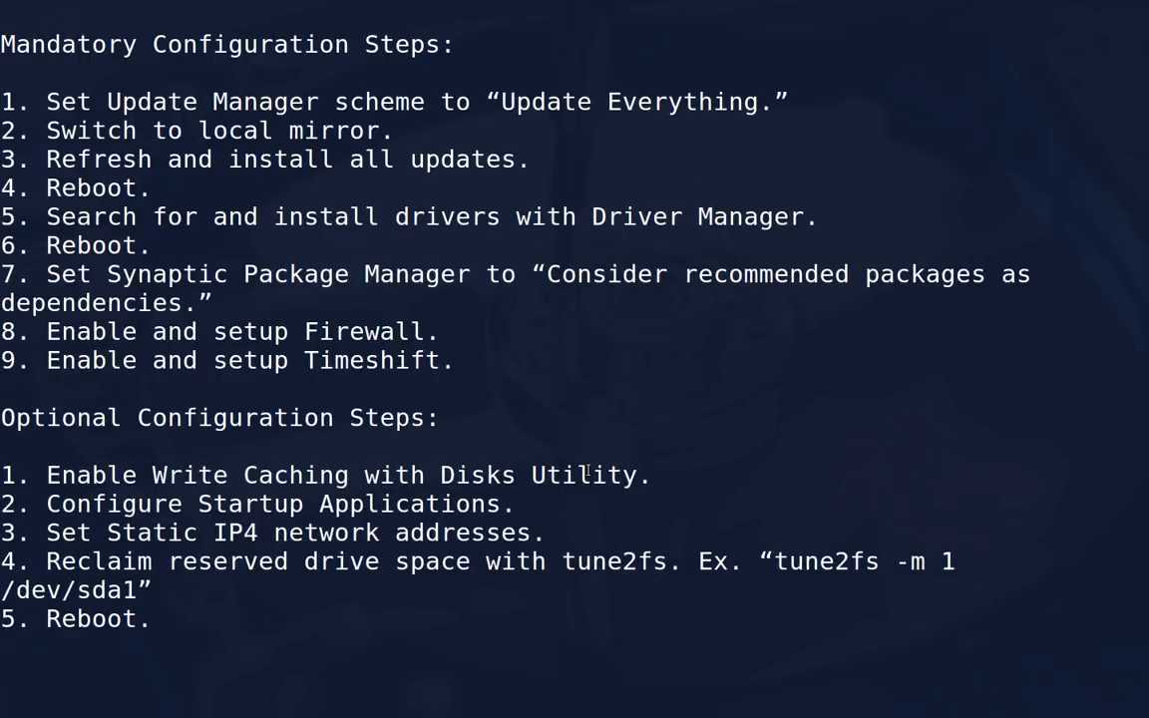
key("ctrl+alt+Right")
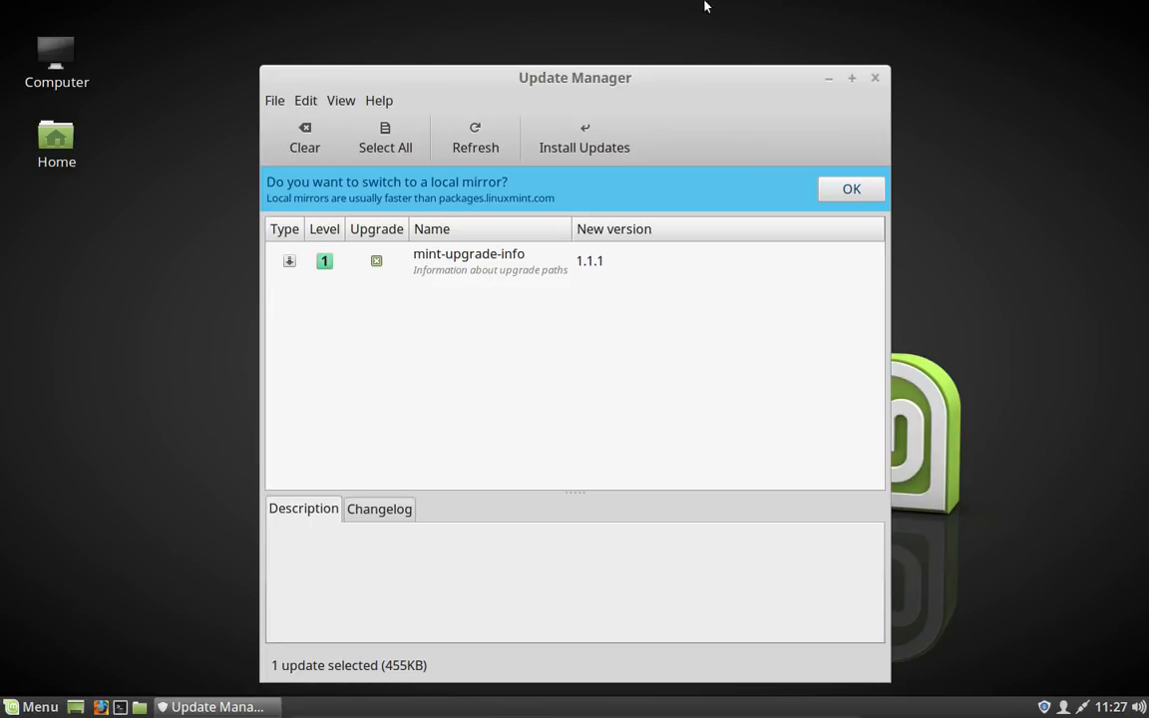
left_click(851, 191)
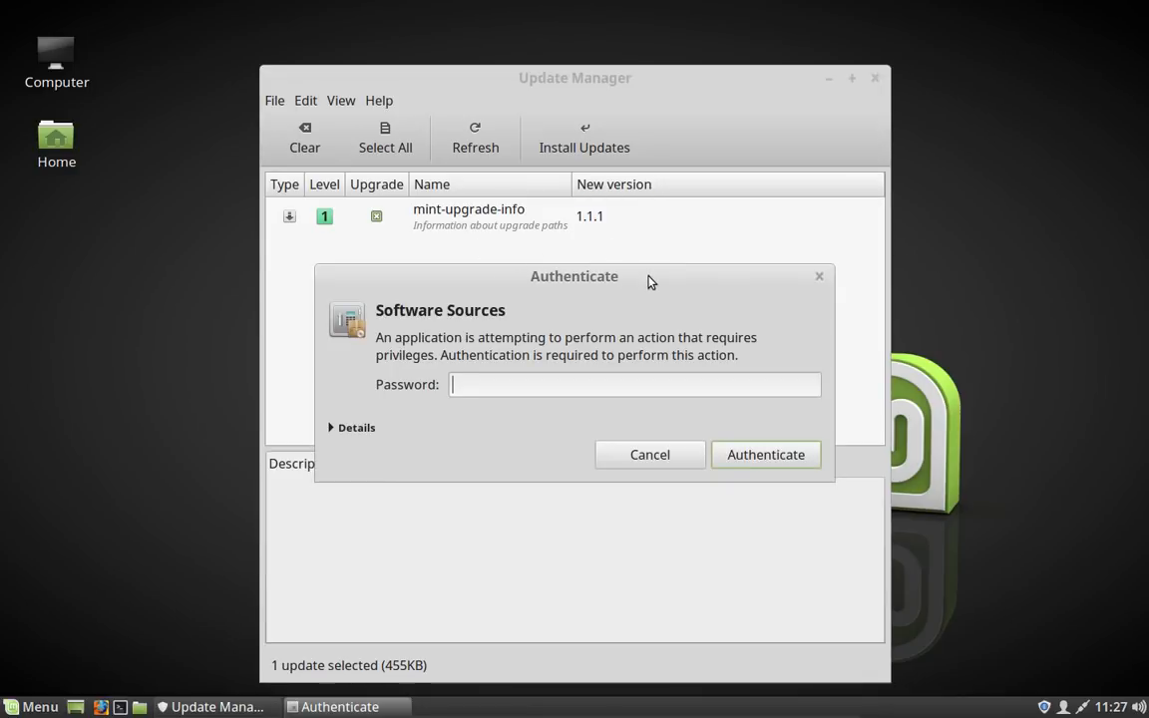
type("********")
key("Return")
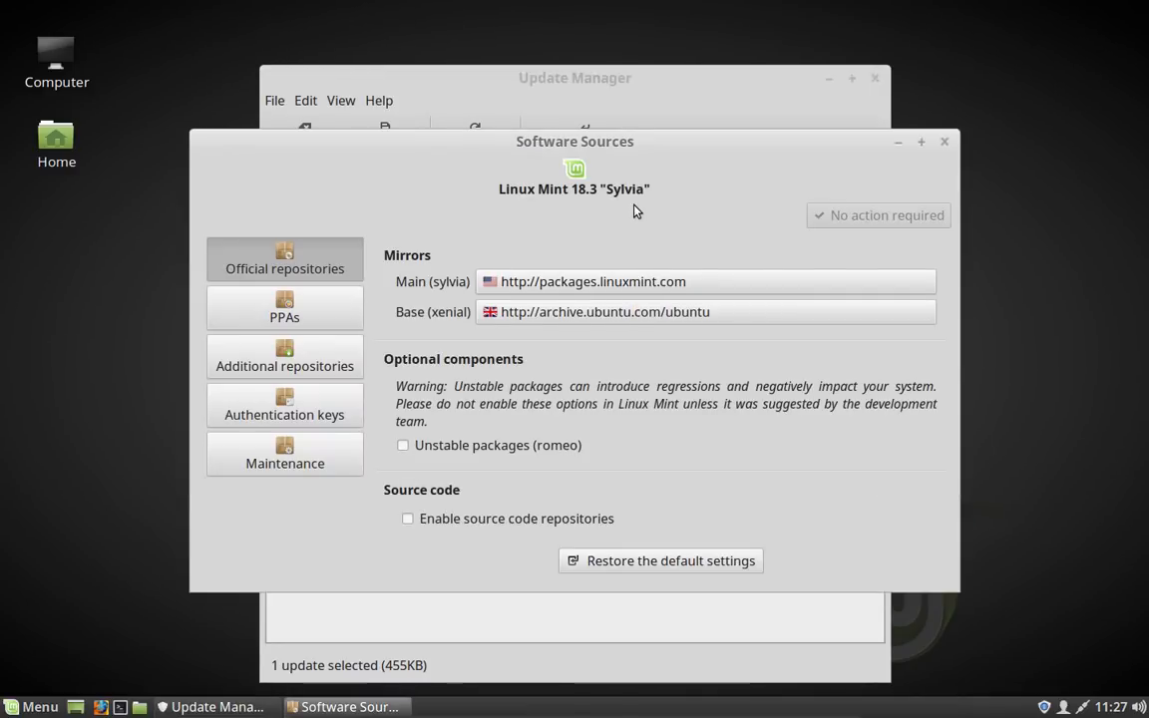
Step: Set the Main (sylvia) mirror to James Madison University
left_click(645, 282)
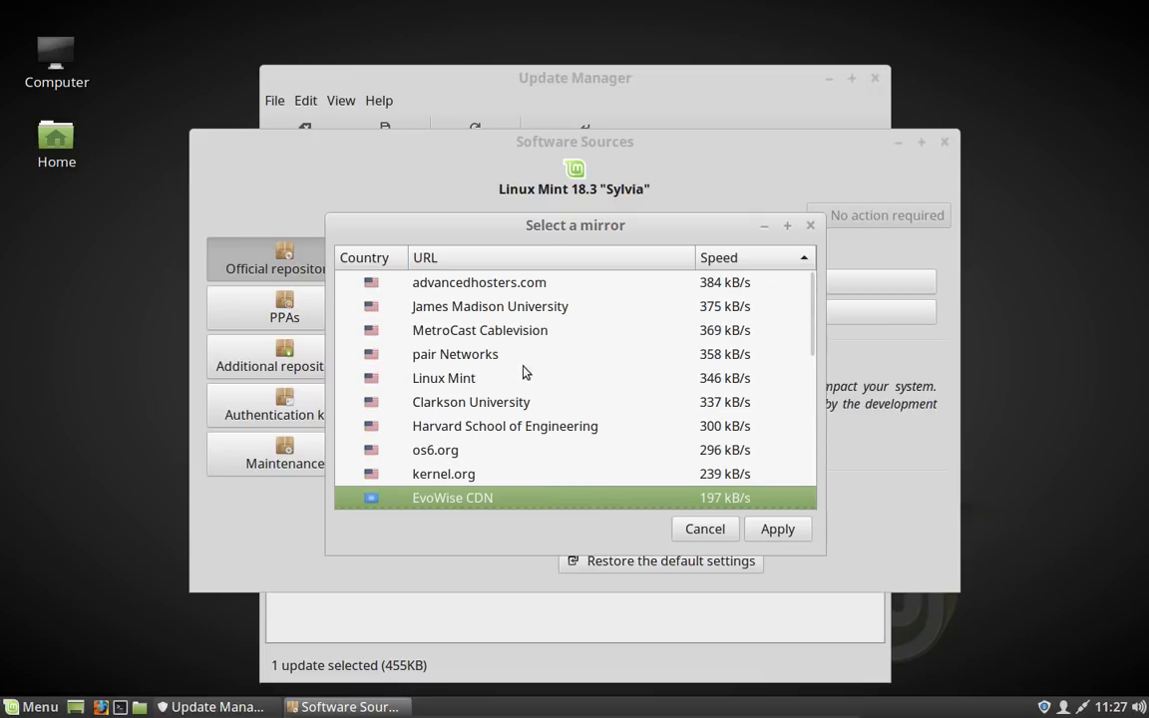
left_click(536, 302)
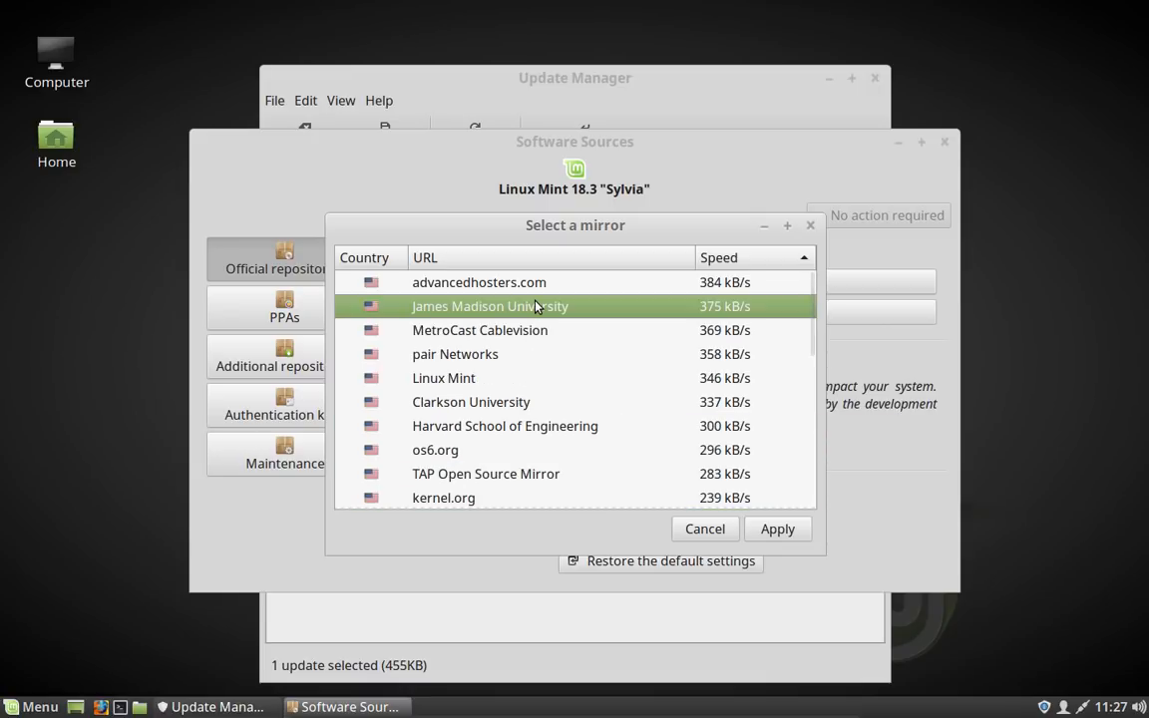
left_click(782, 534)
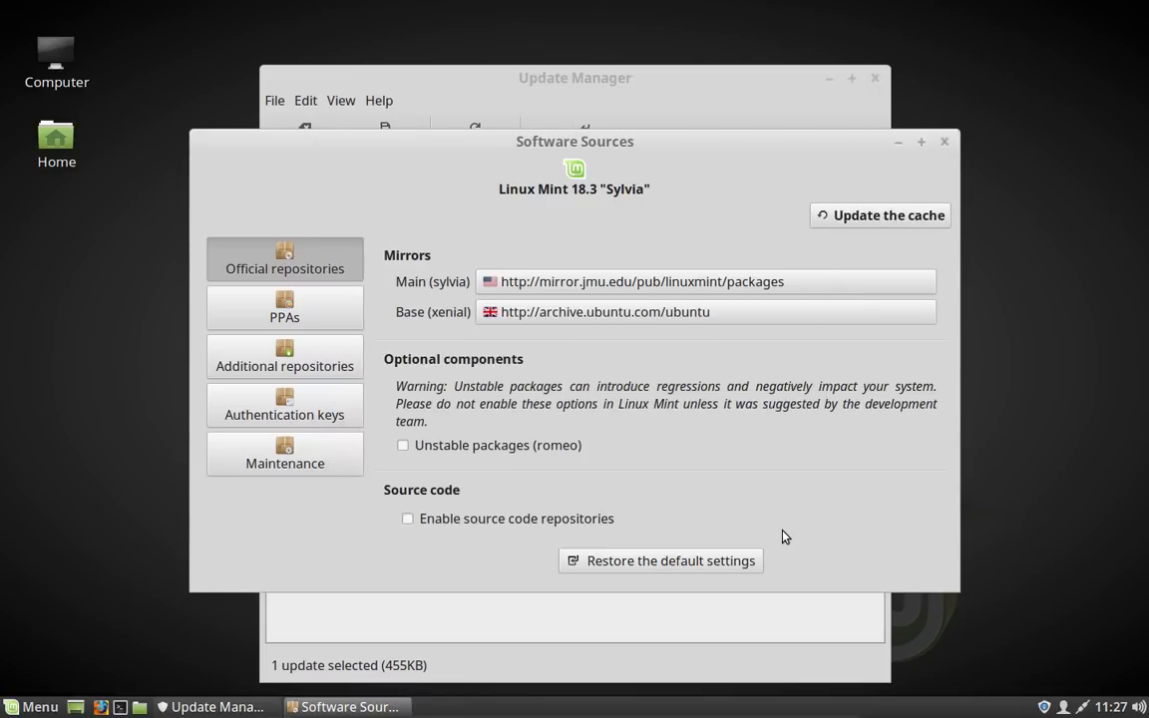
left_click(612, 316)
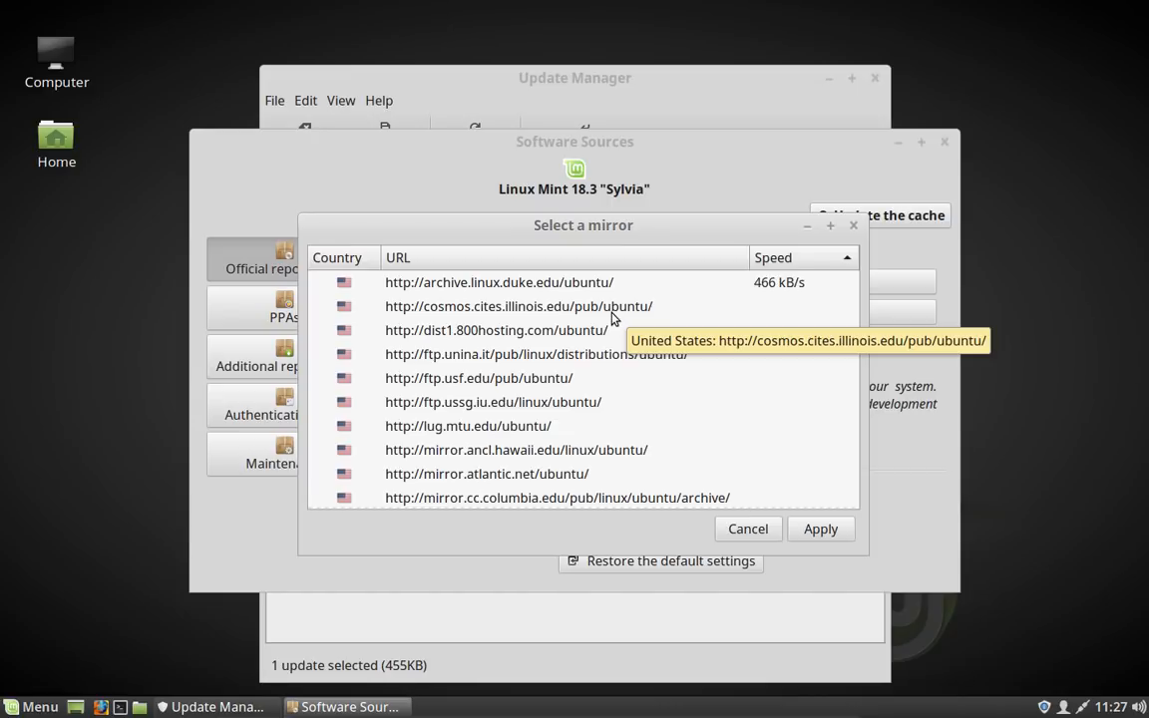
scroll(613, 317, "down", 5)
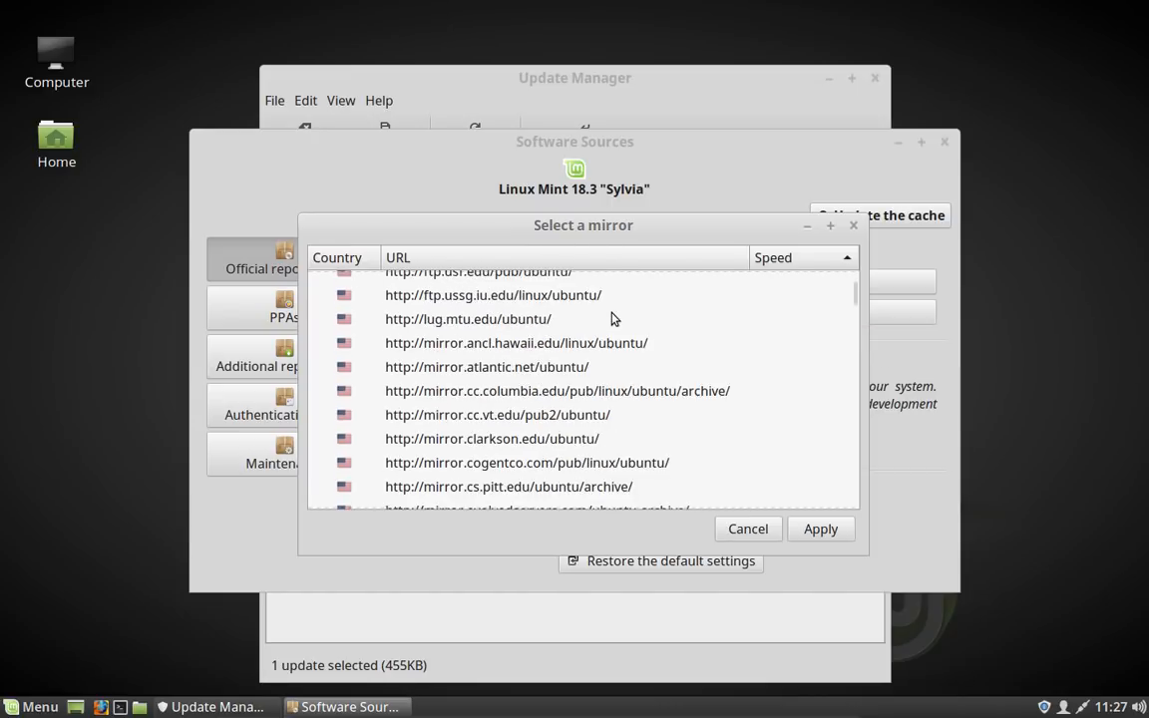
scroll(613, 317, "down", 5)
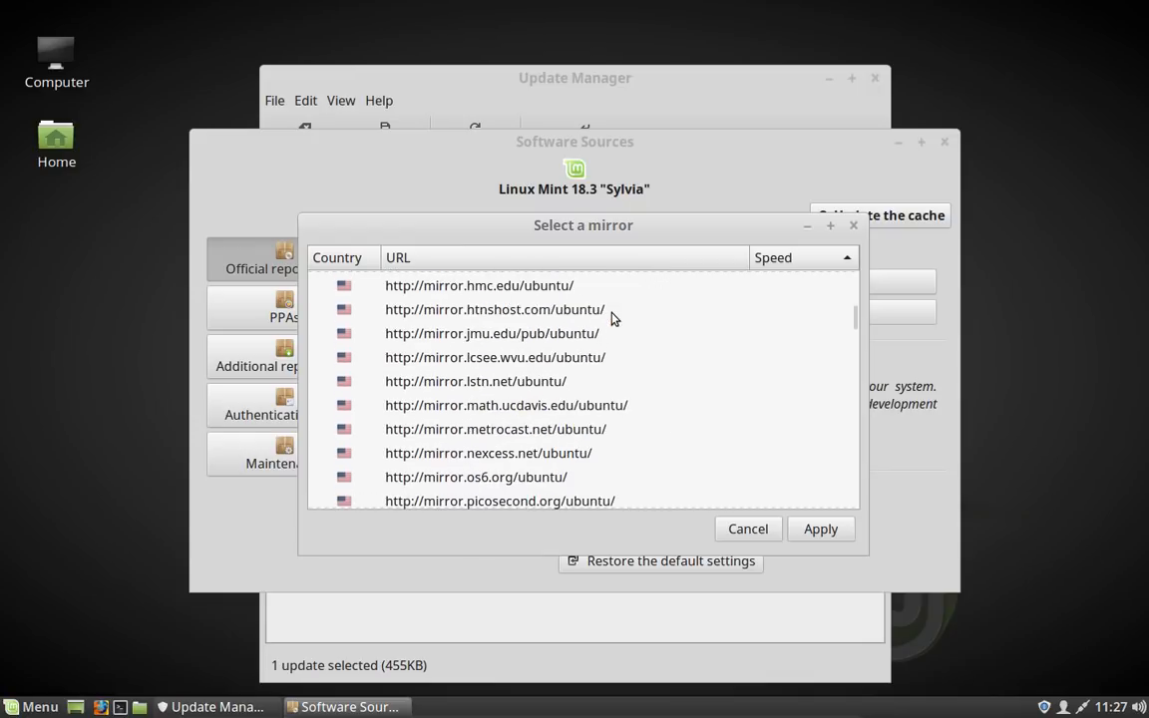
scroll(612, 318, "down", 3)
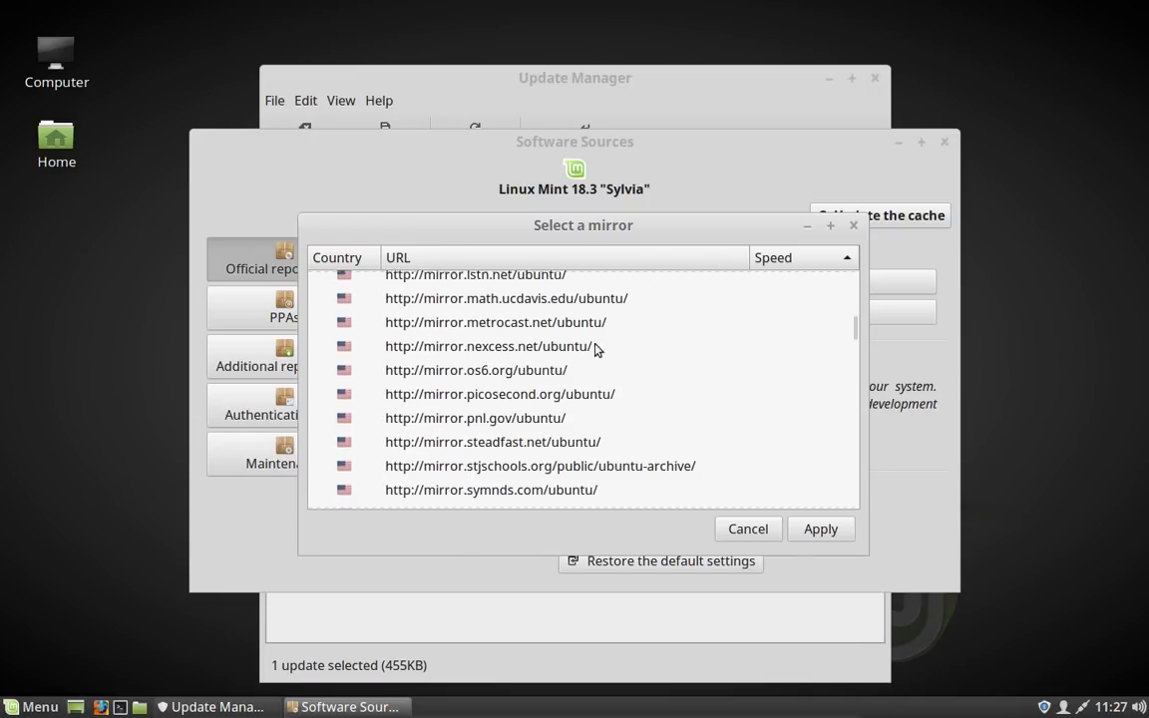
scroll(580, 359, "up", 4)
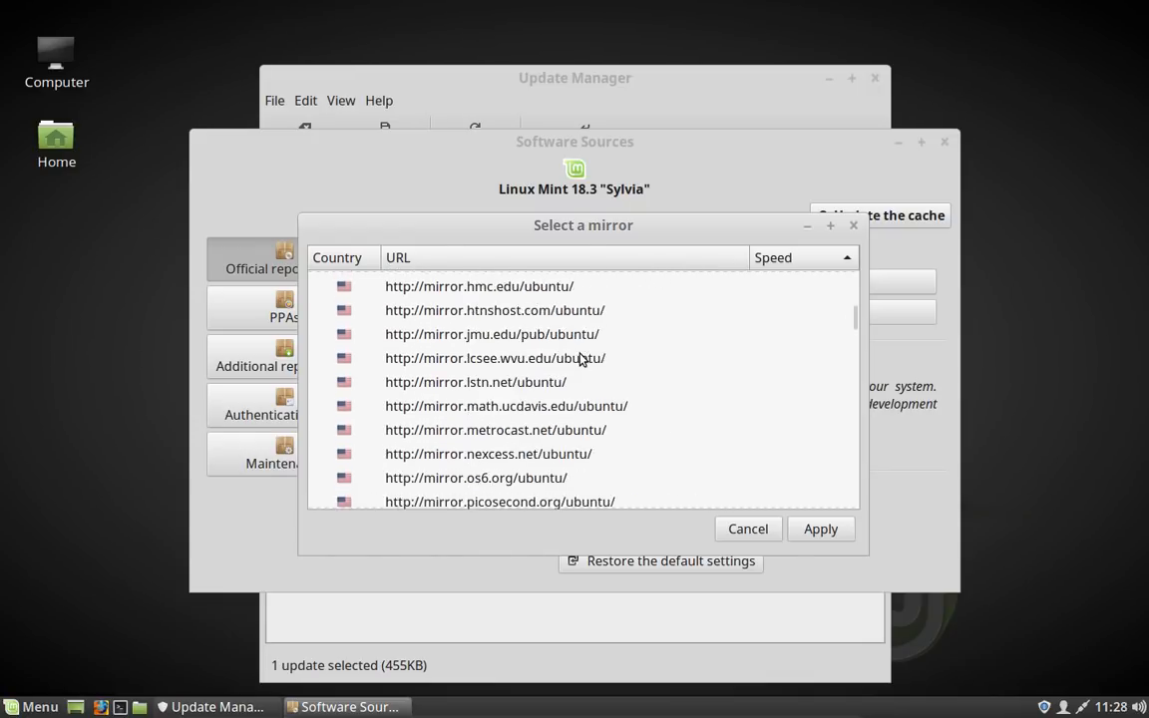
left_click(554, 375)
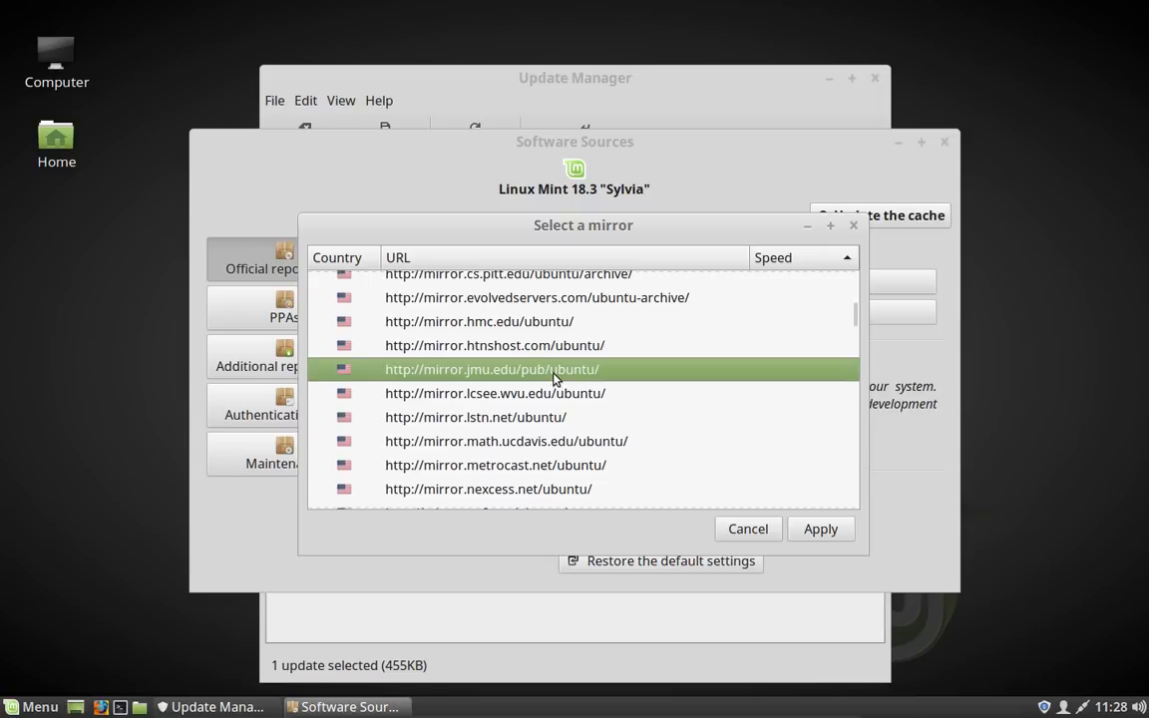
left_click(821, 530)
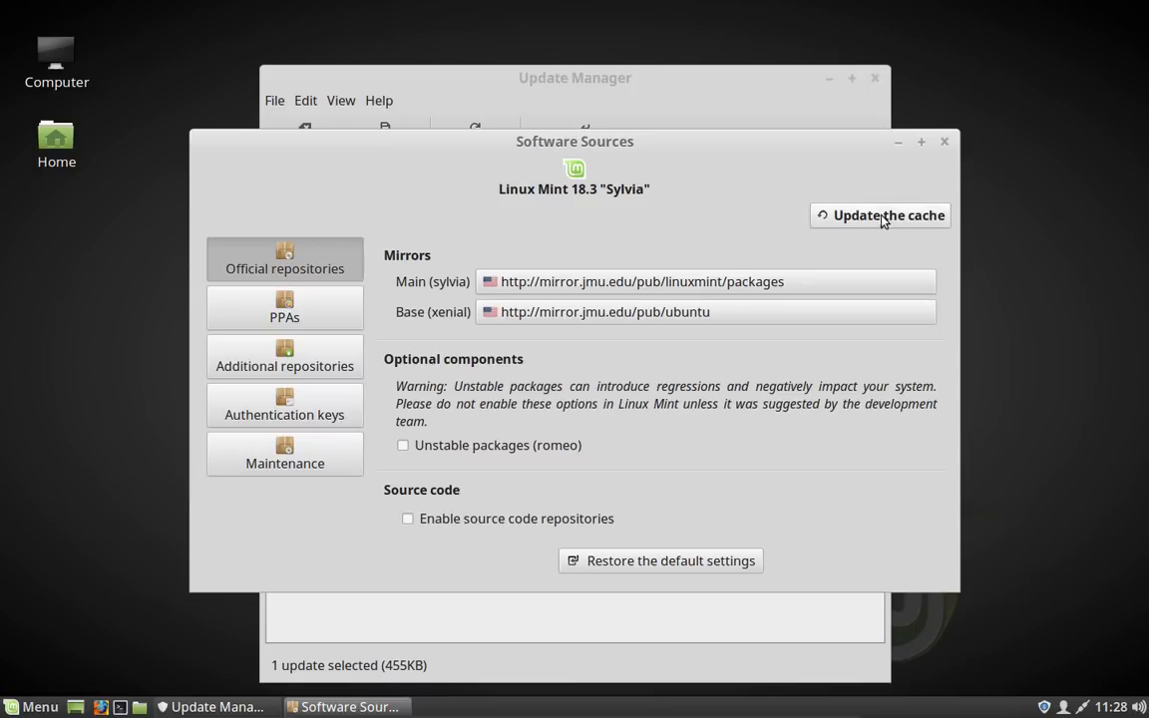
left_click(945, 142)
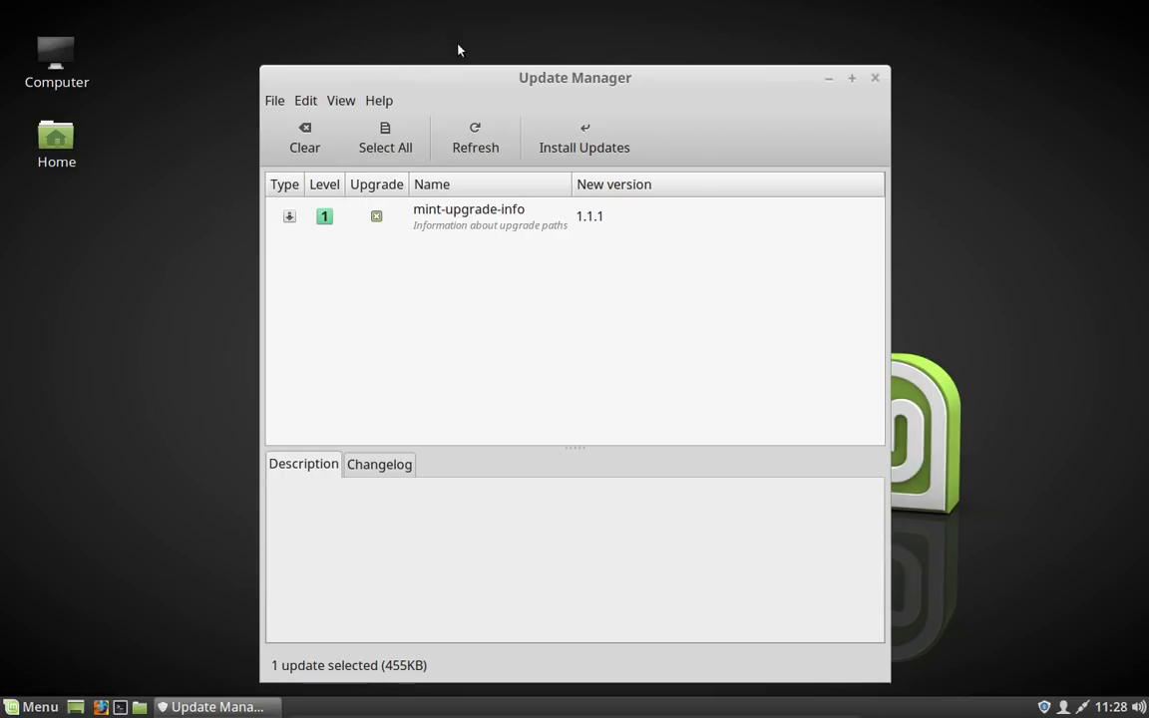
Step: Refresh the update list and install the Update Manager's own update, authenticating with the account password
left_click(470, 147)
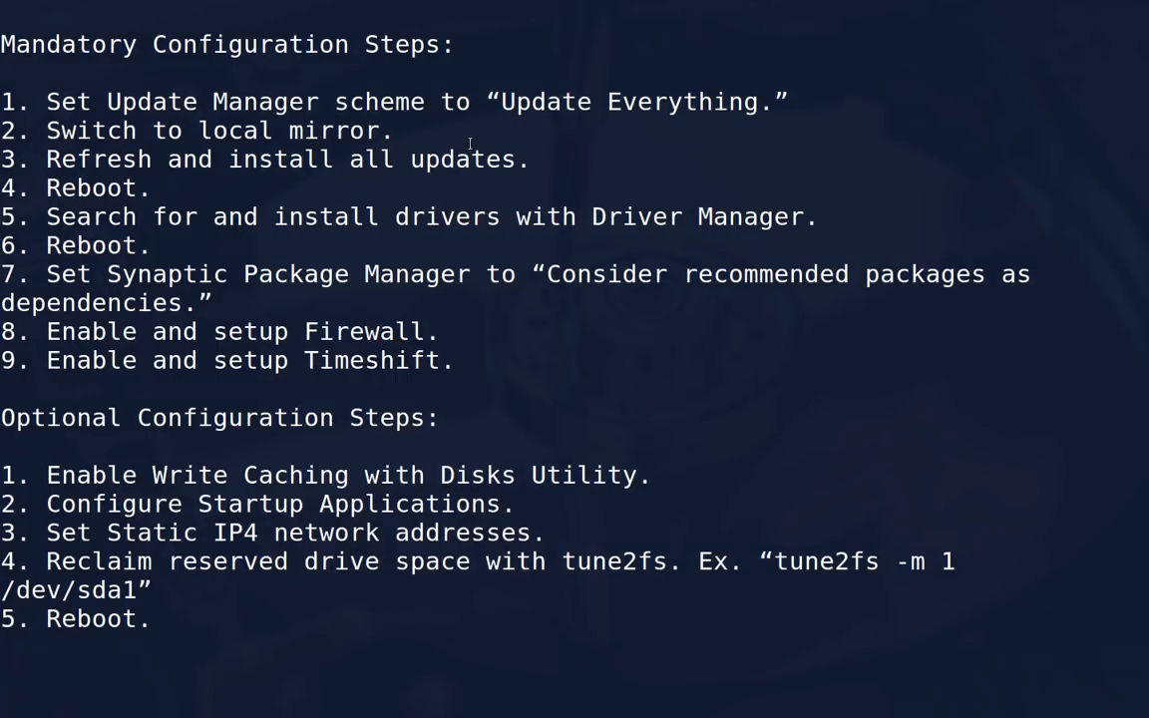
key("ctrl+alt+Right")
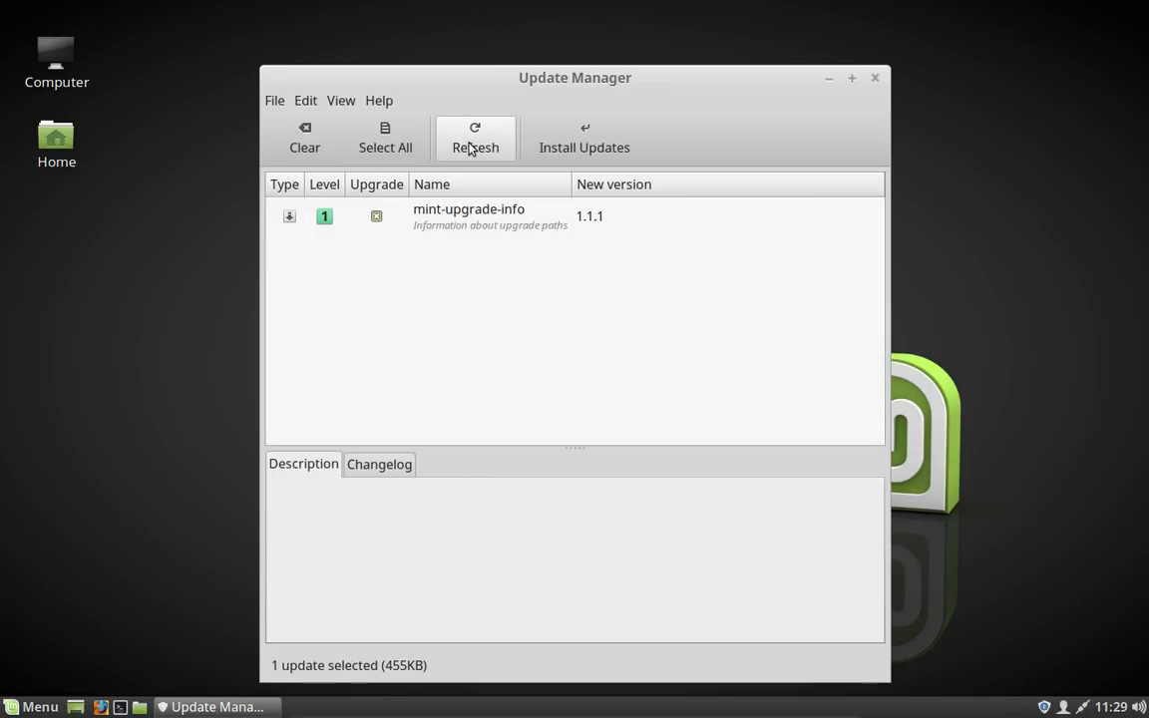
left_click(576, 135)
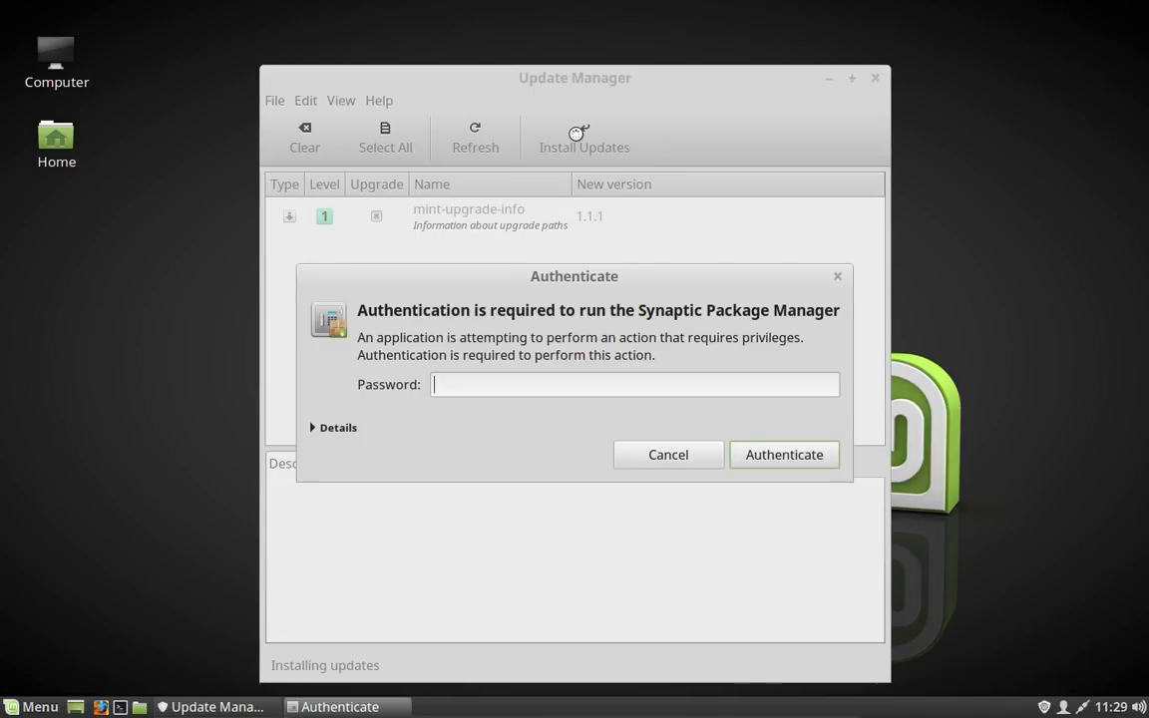
type("••••••••")
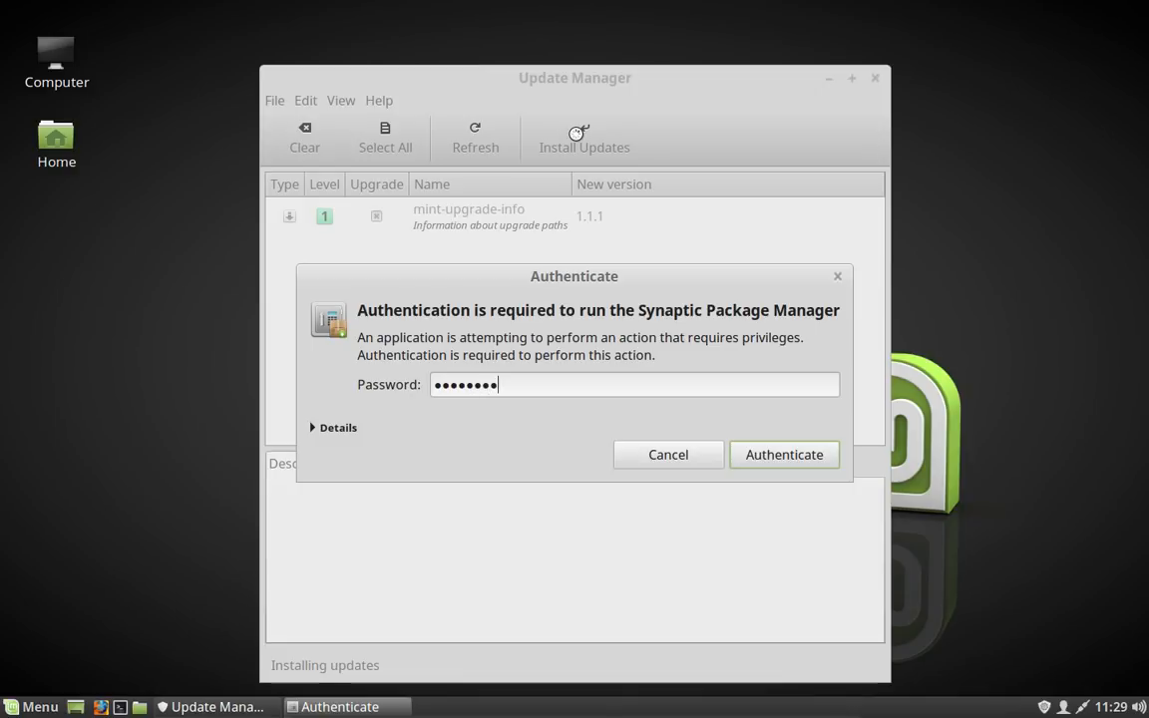
key("Return")
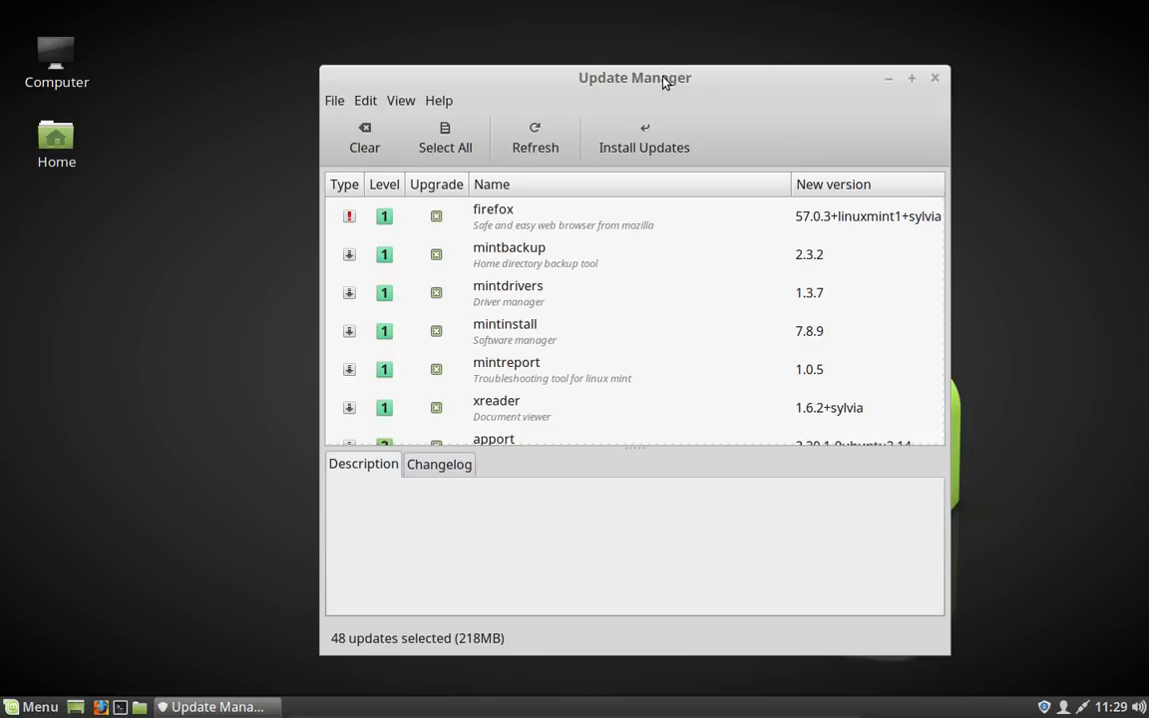
Step: Install all selected updates, accepting the additional packages and authenticating with the account password
left_click_drag(664, 82, 558, 54)
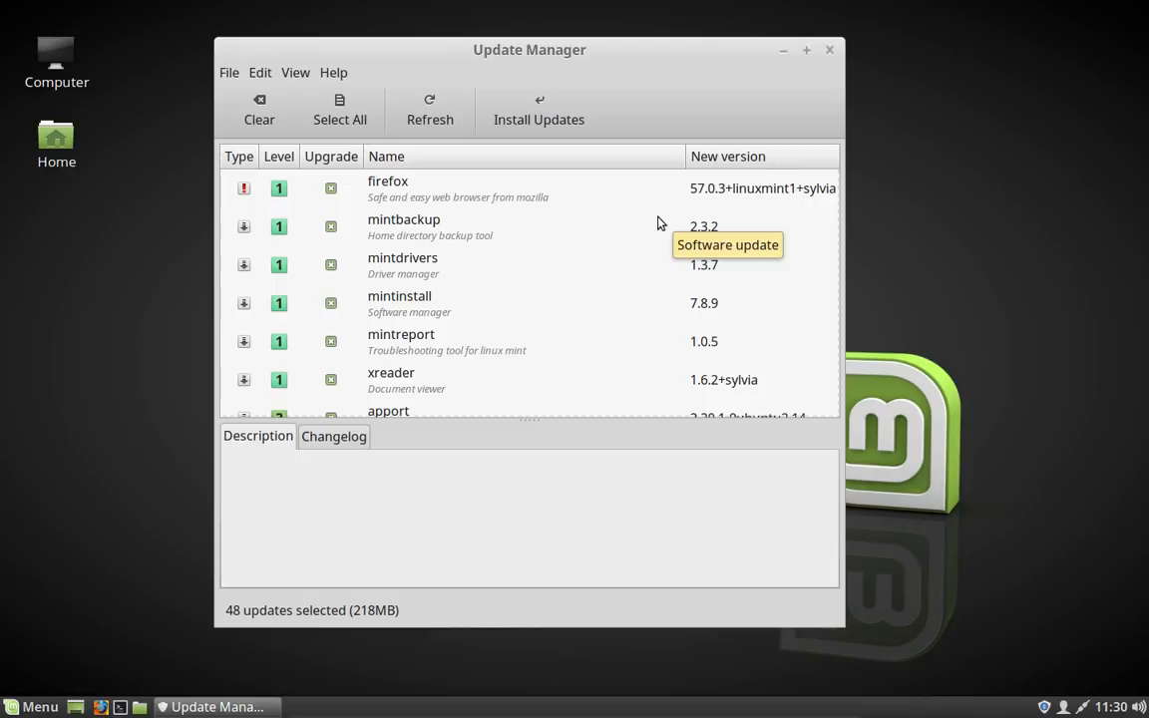
left_click(534, 116)
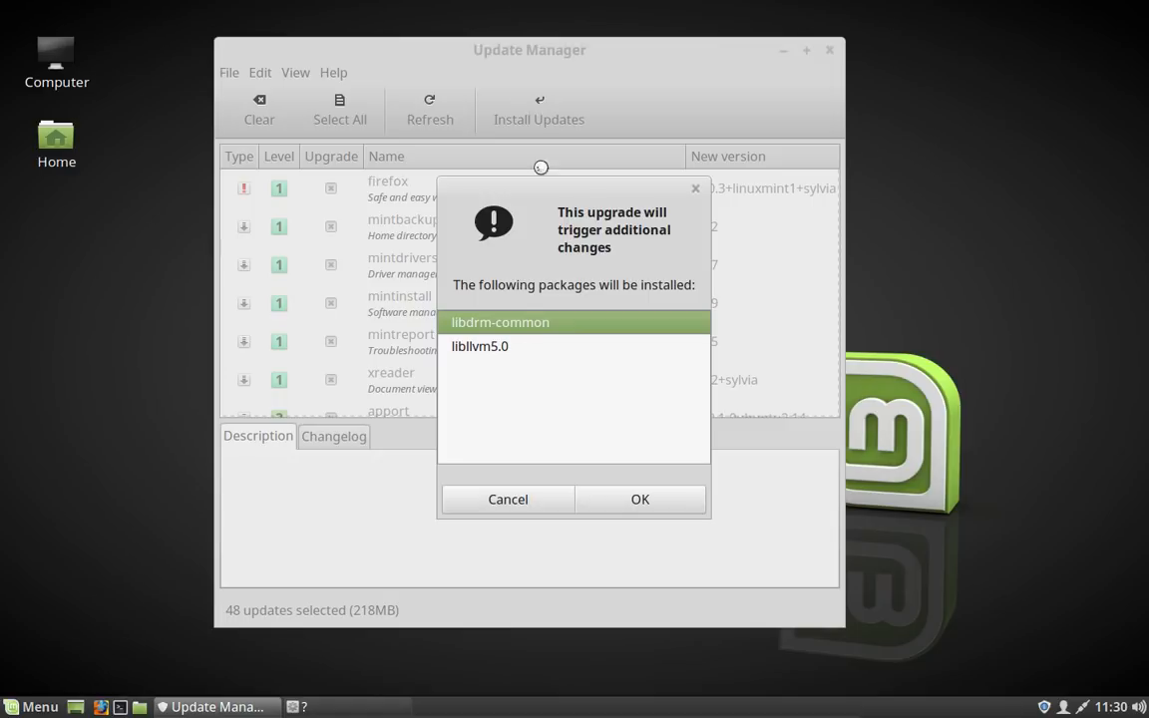
left_click(624, 504)
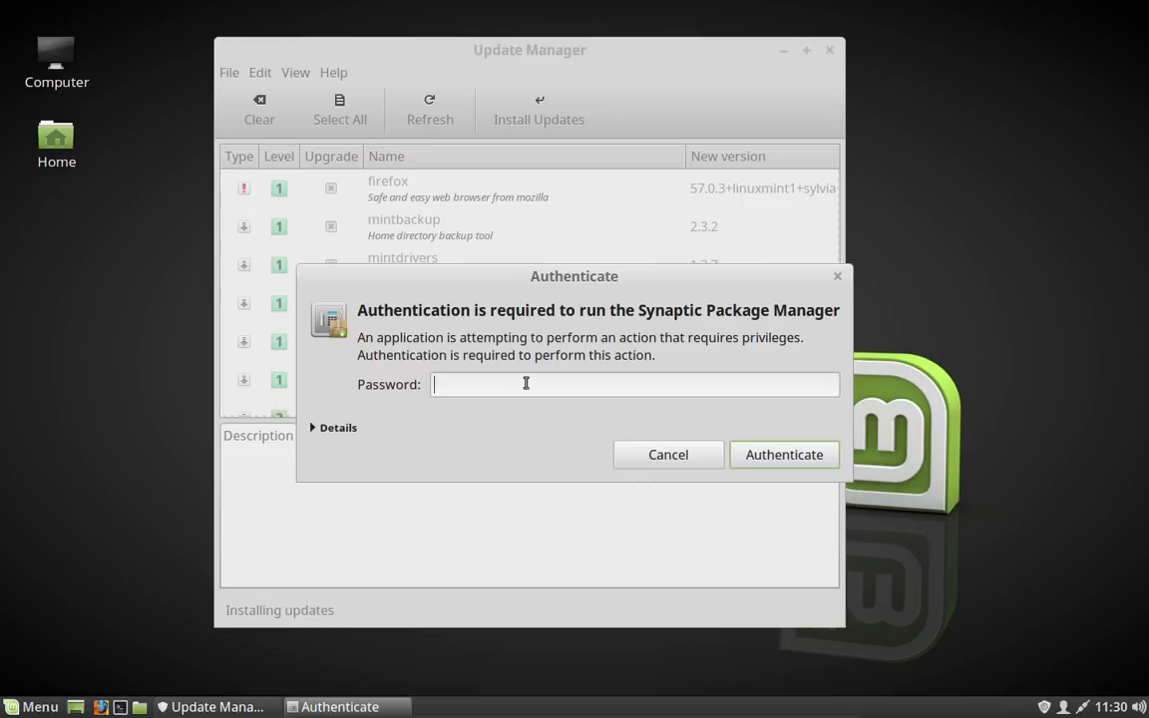
type("********")
key("Return")
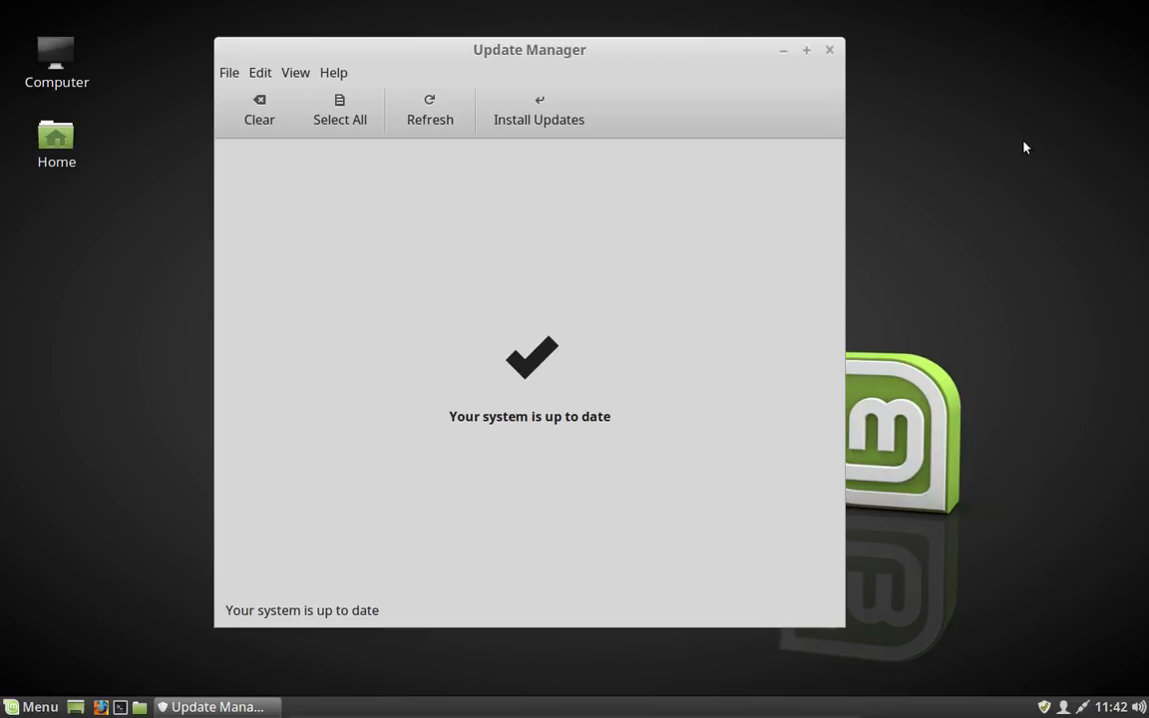
Step: Restart the system and log back in with the account password
left_click(8, 706)
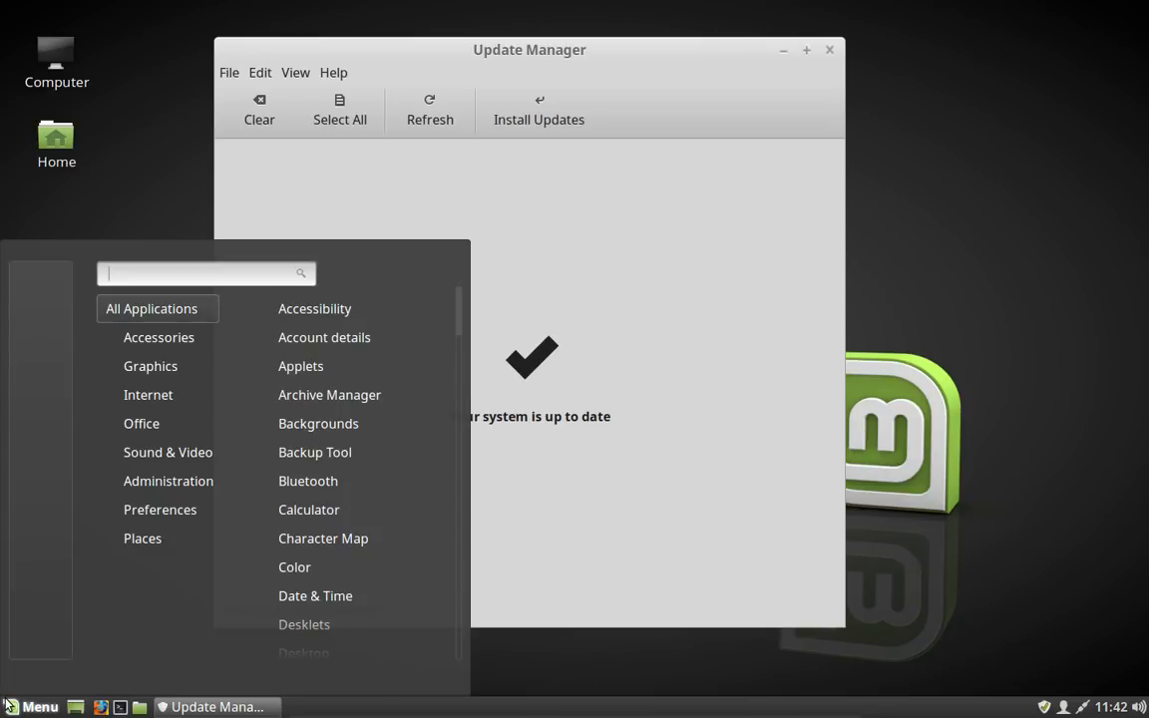
left_click(37, 631)
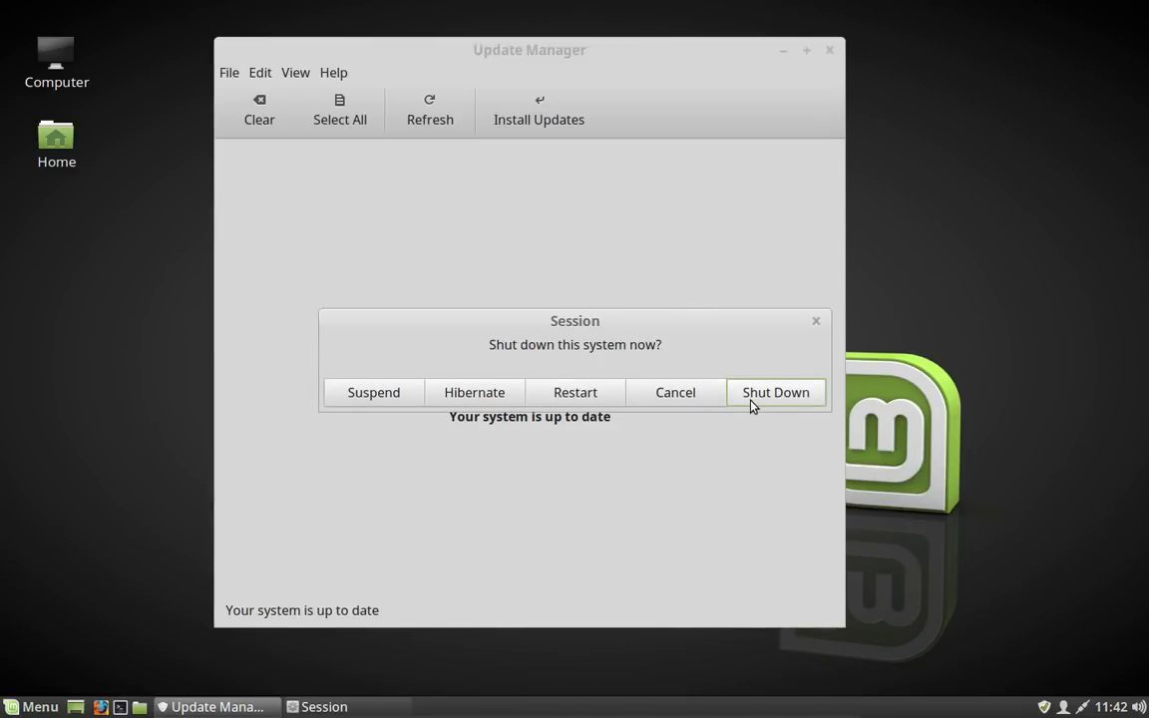
left_click(577, 395)
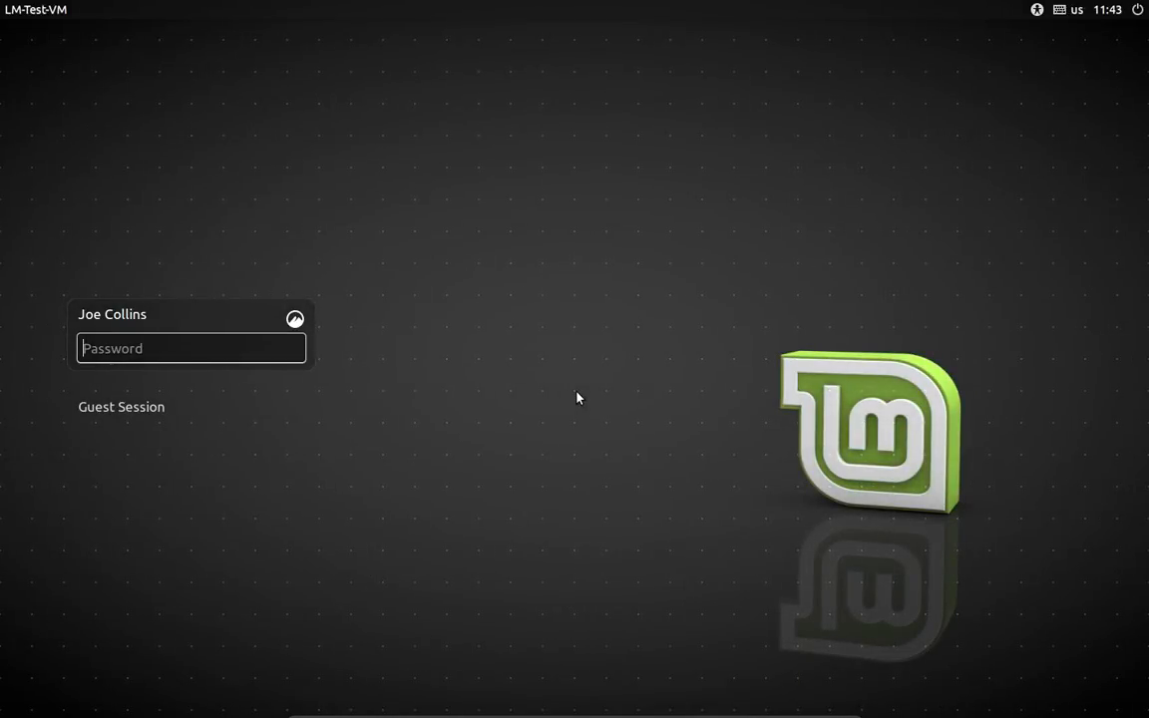
type("********")
key("Return")
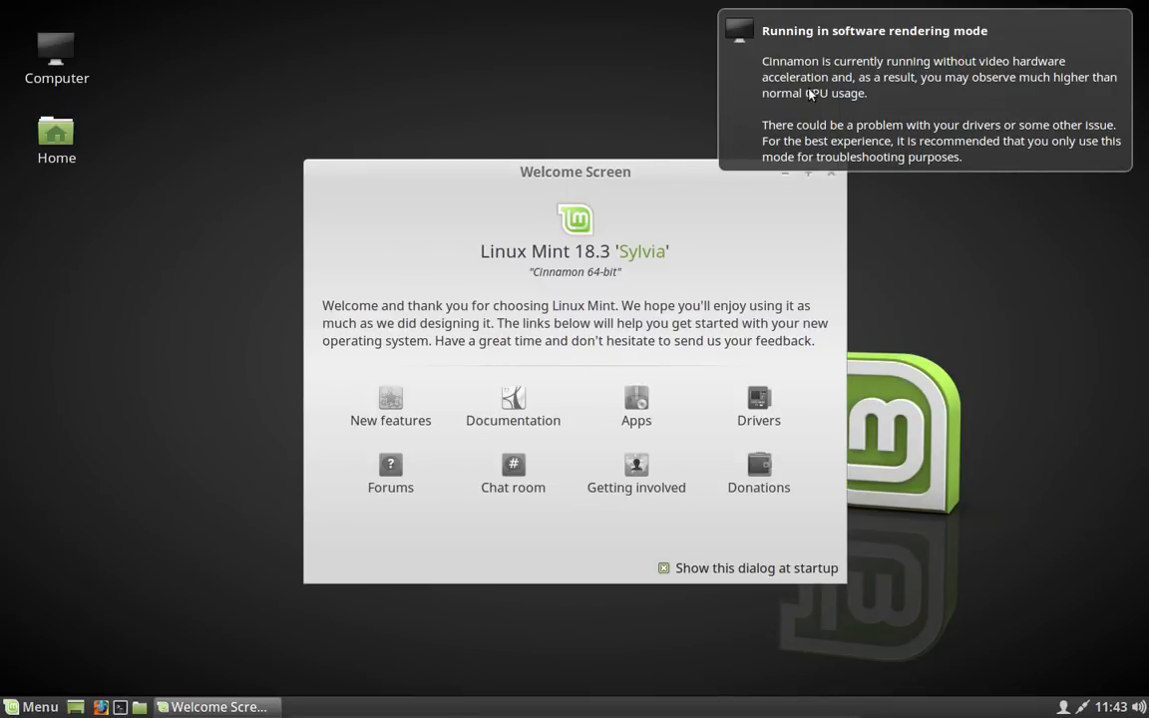
Step: Close the Welcome Screen and launch Driver Manager, authenticating with the account password
left_click(832, 173)
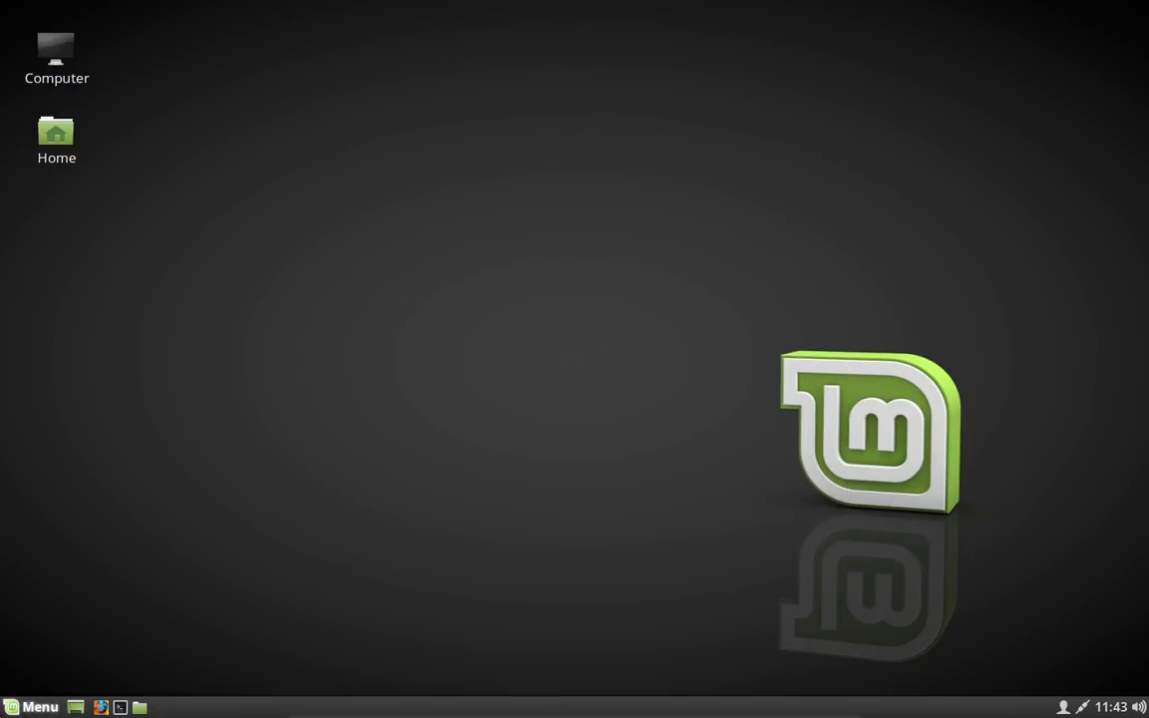
left_click(30, 708)
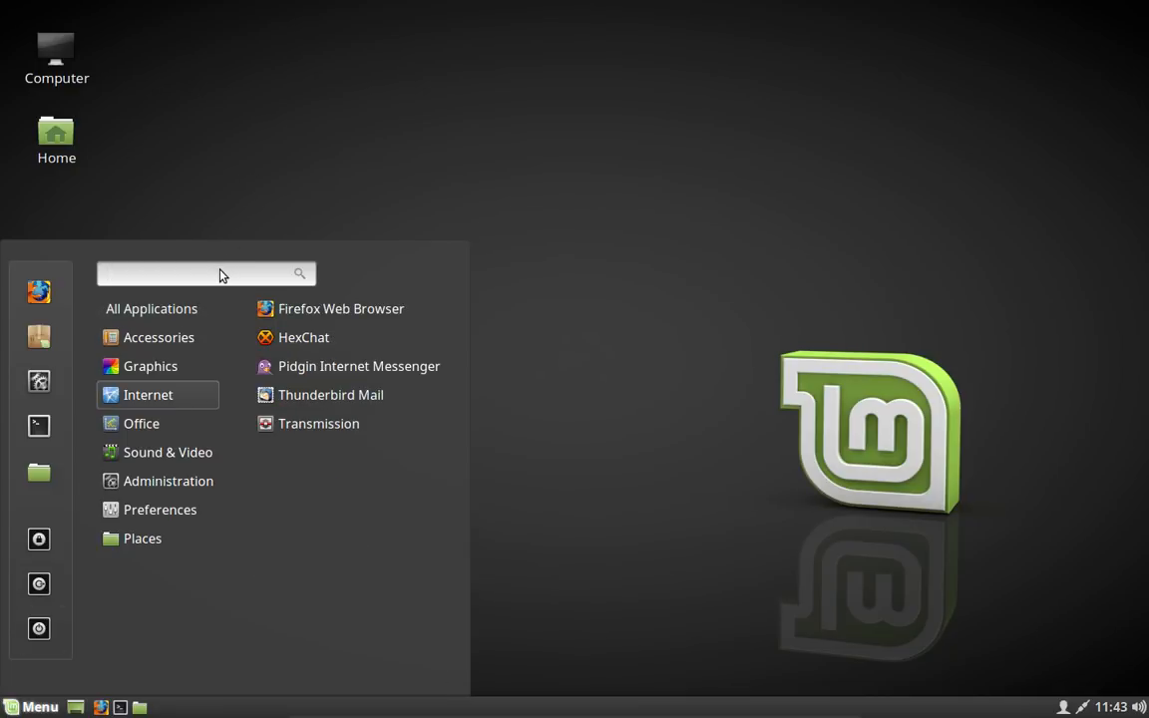
type("drive")
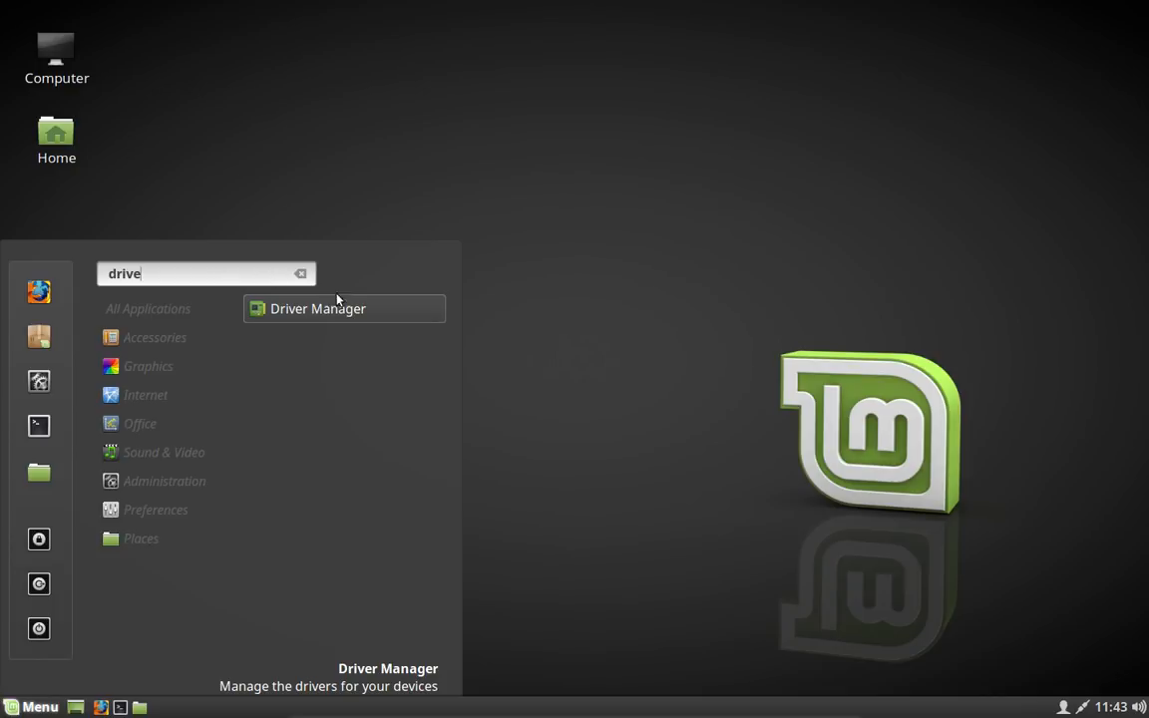
left_click(340, 309)
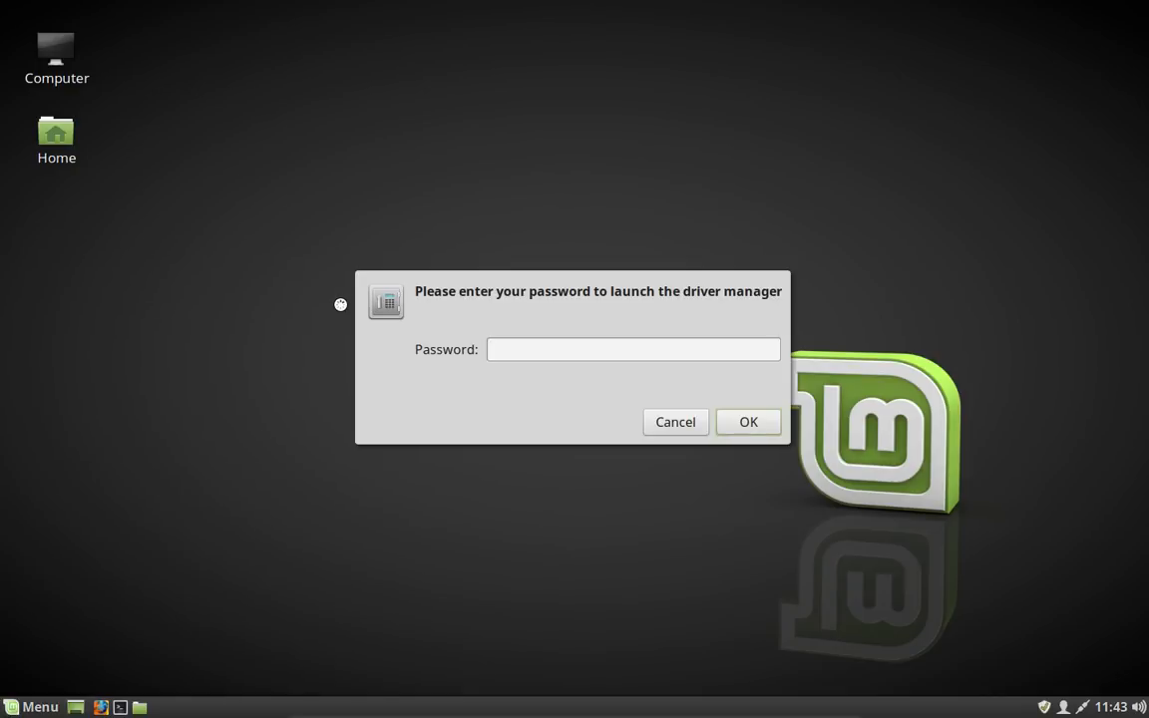
type("••••••••")
key("Return")
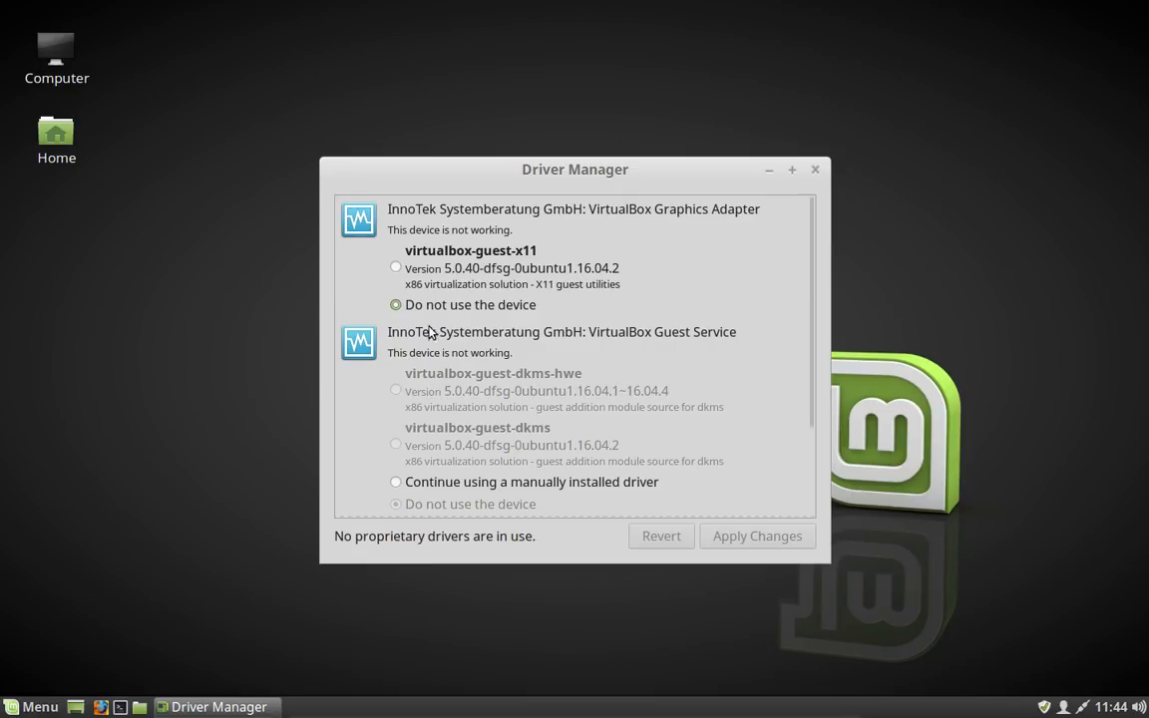
Step: Select the virtualbox-guest-x11 and intel-microcode drivers, apply the changes and restart the computer
left_click(396, 267)
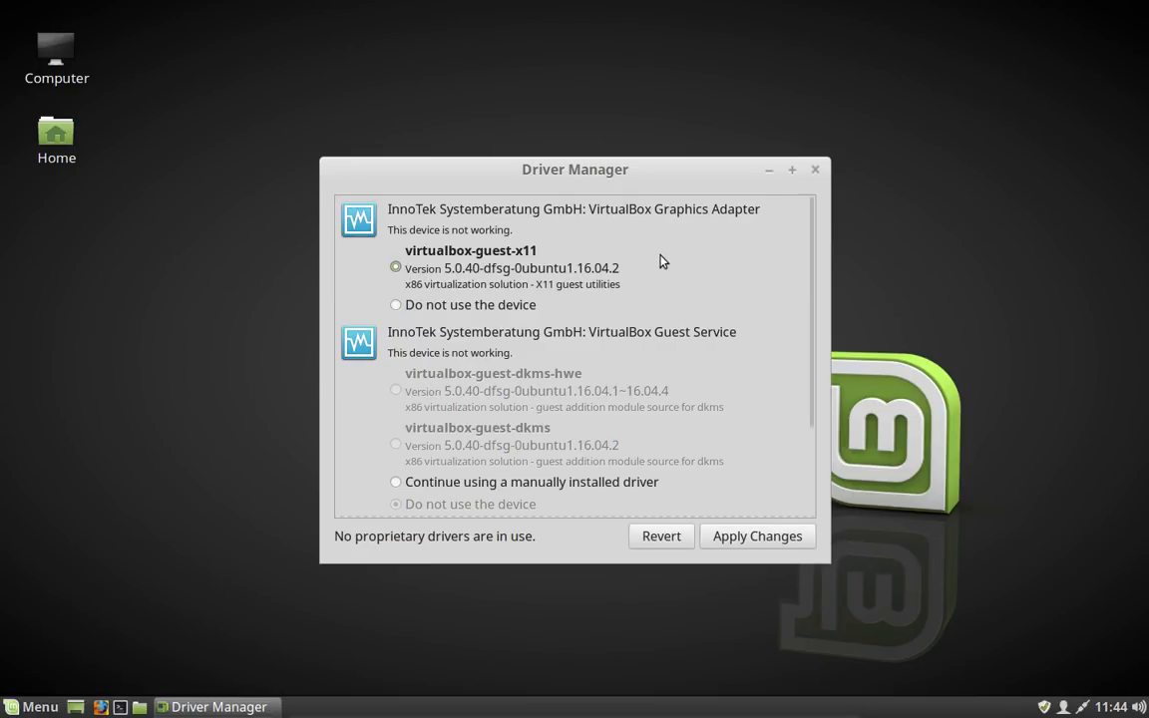
scroll(650, 269, "down", 2)
scroll(616, 317, "down", 1)
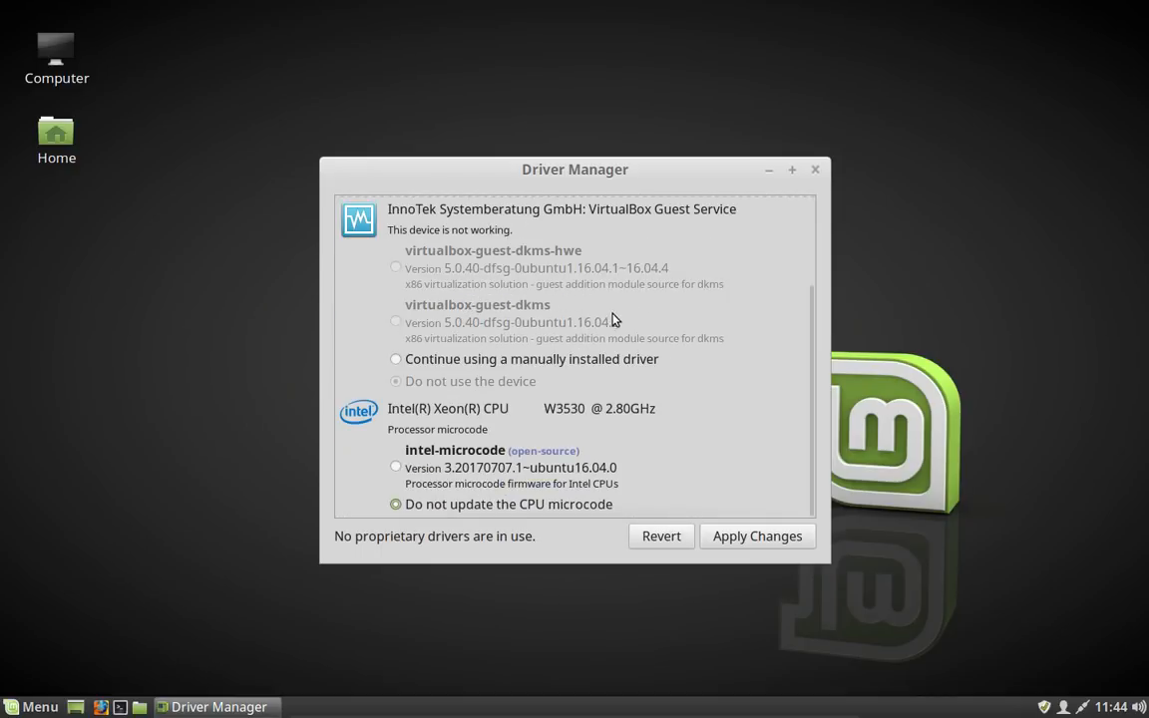
left_click(395, 460)
left_click(733, 544)
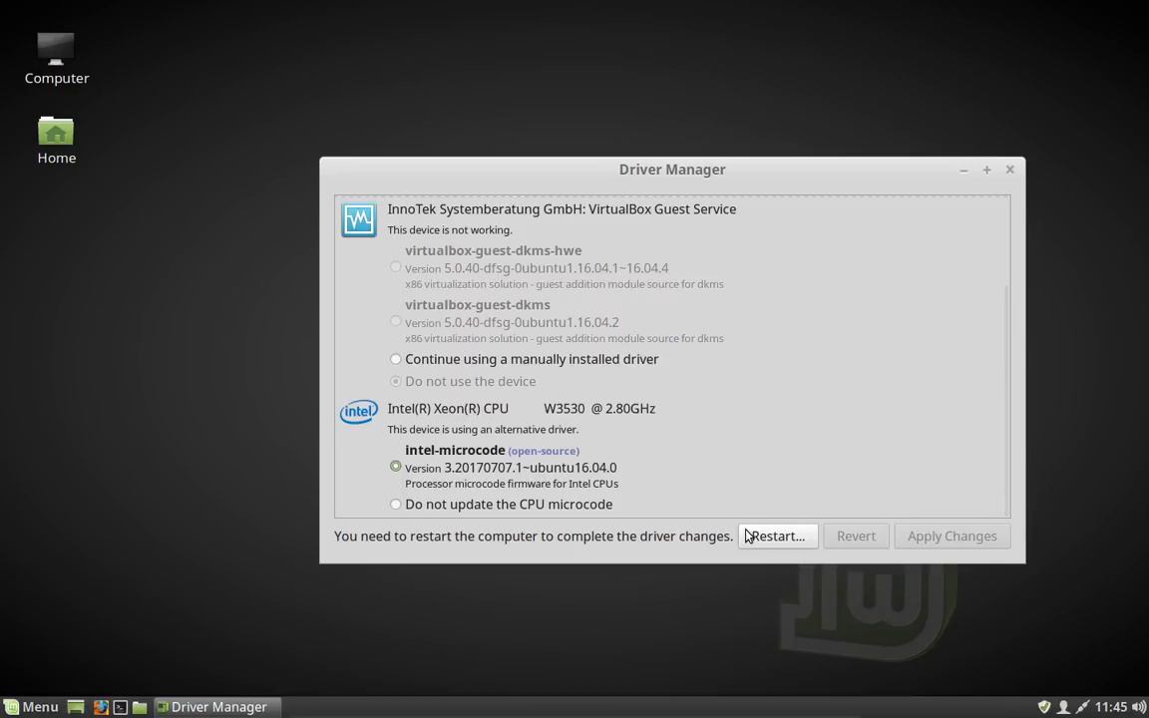
left_click(776, 536)
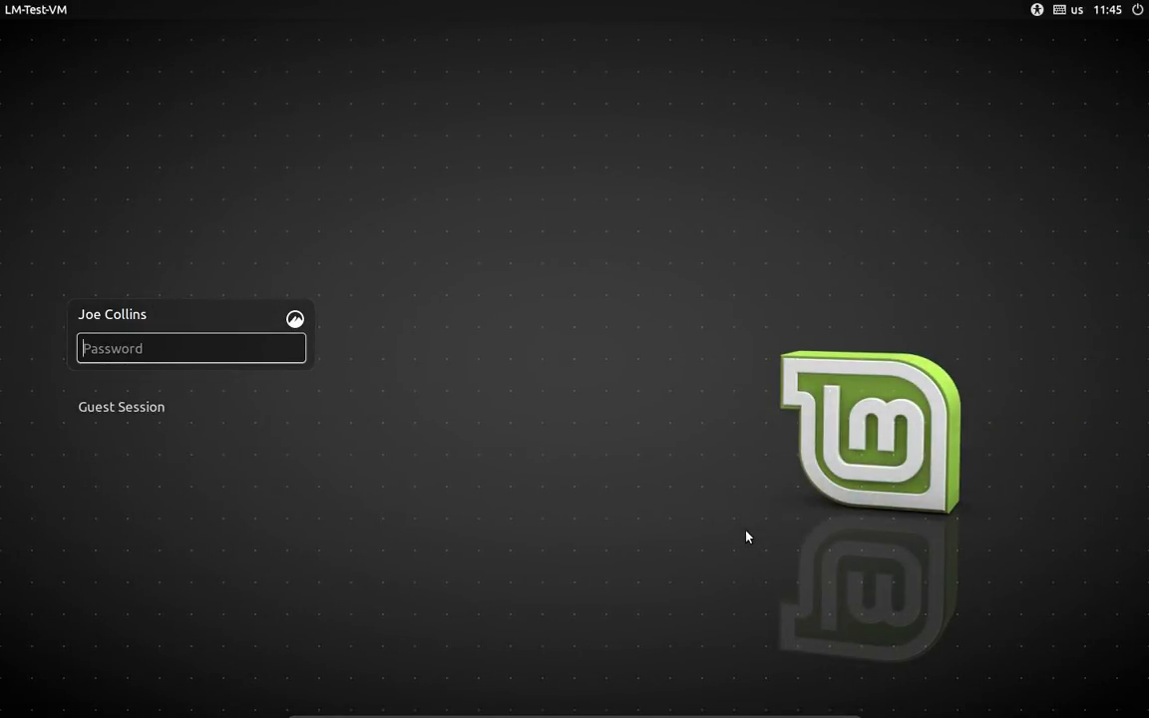
Step: Log in with the account password and stop the Welcome Screen from showing at startup before closing it
type("••••••••")
key("Return")
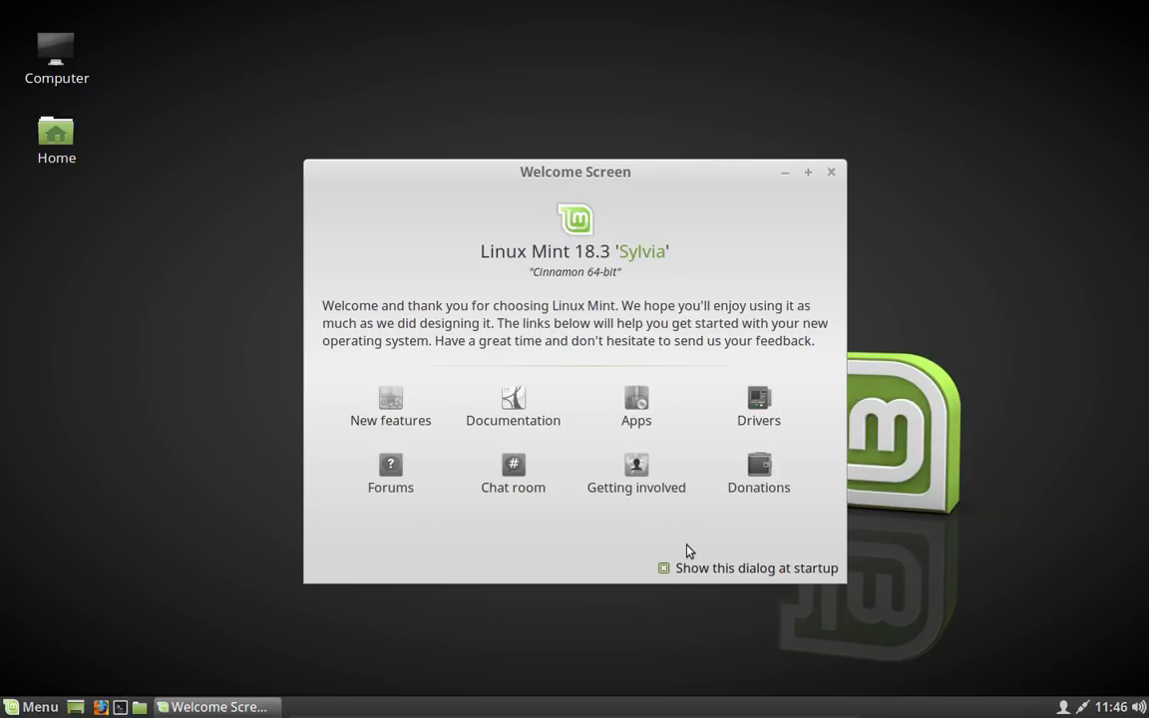
left_click(696, 571)
left_click(832, 174)
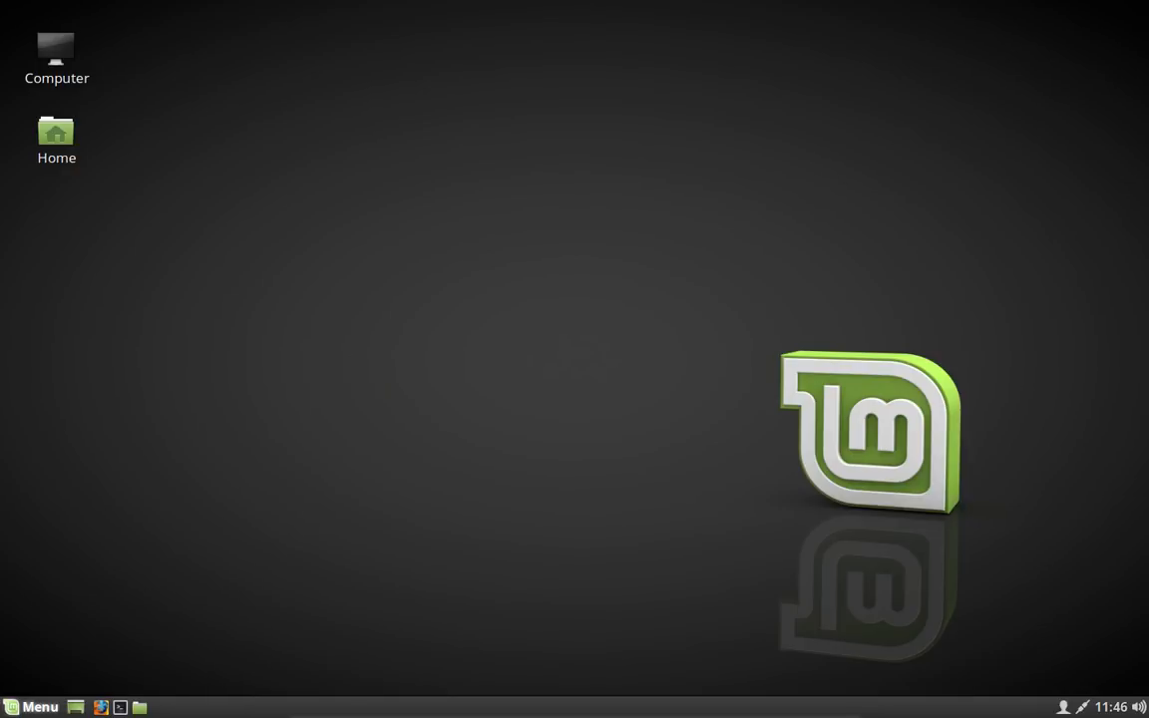
Step: Launch Synaptic Package Manager, authenticating with the account password
left_click(3, 706)
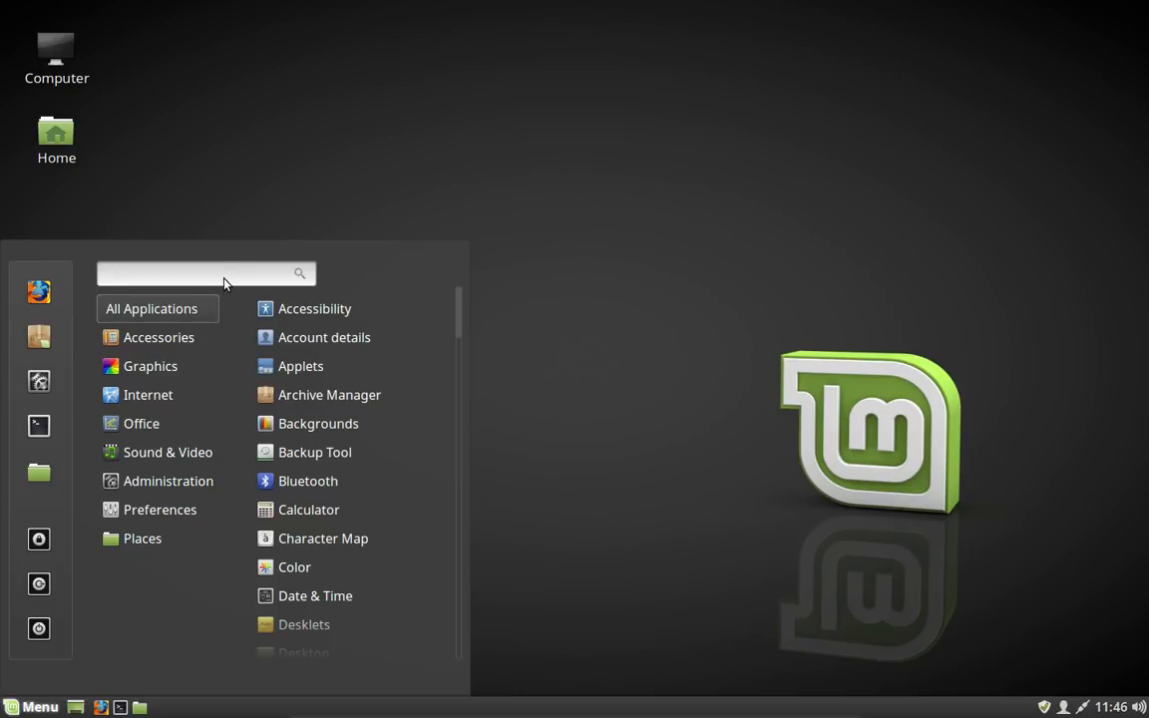
type("syn")
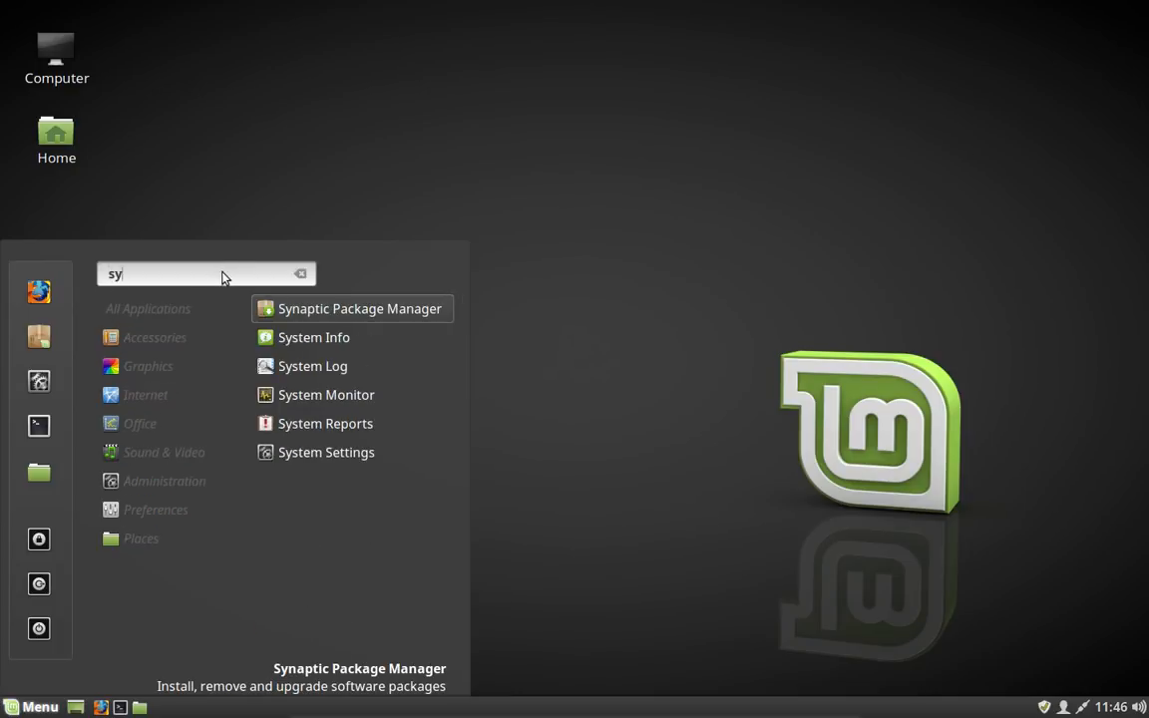
left_click(424, 309)
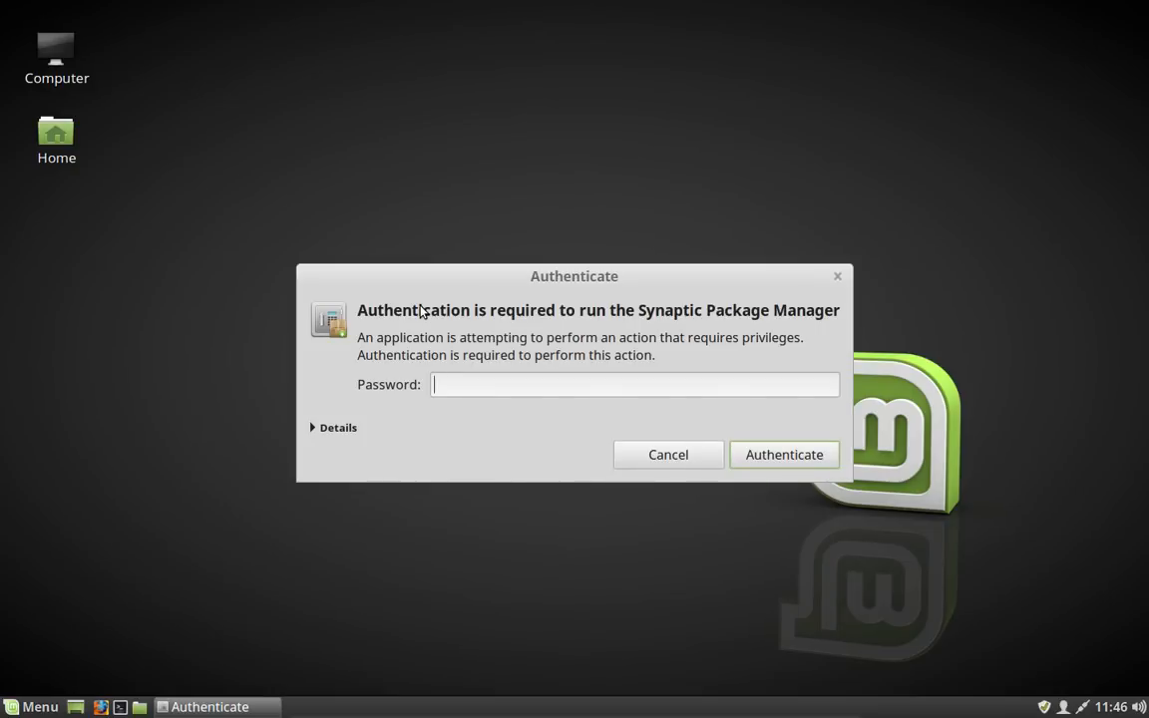
type("••••••••")
key("Return")
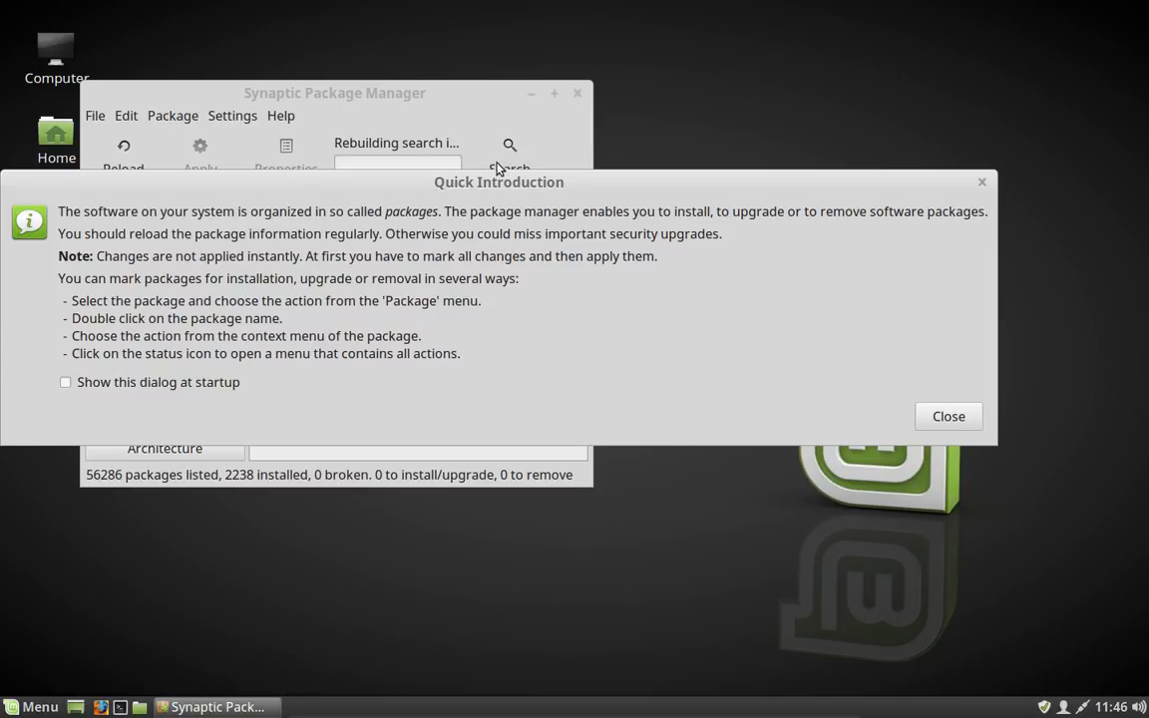
Step: Close the quick introduction and check Synaptic's General preferences for considering recommended packages as dependencies
left_click(960, 412)
left_click_drag(379, 96, 548, 134)
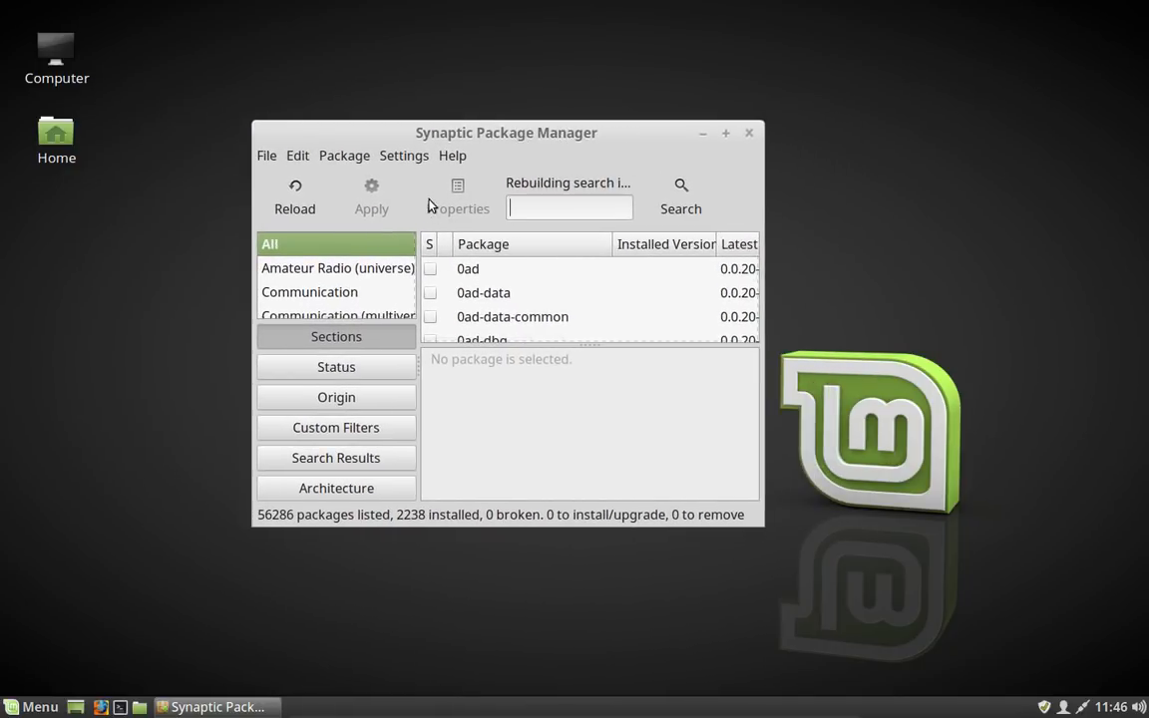
left_click(395, 158)
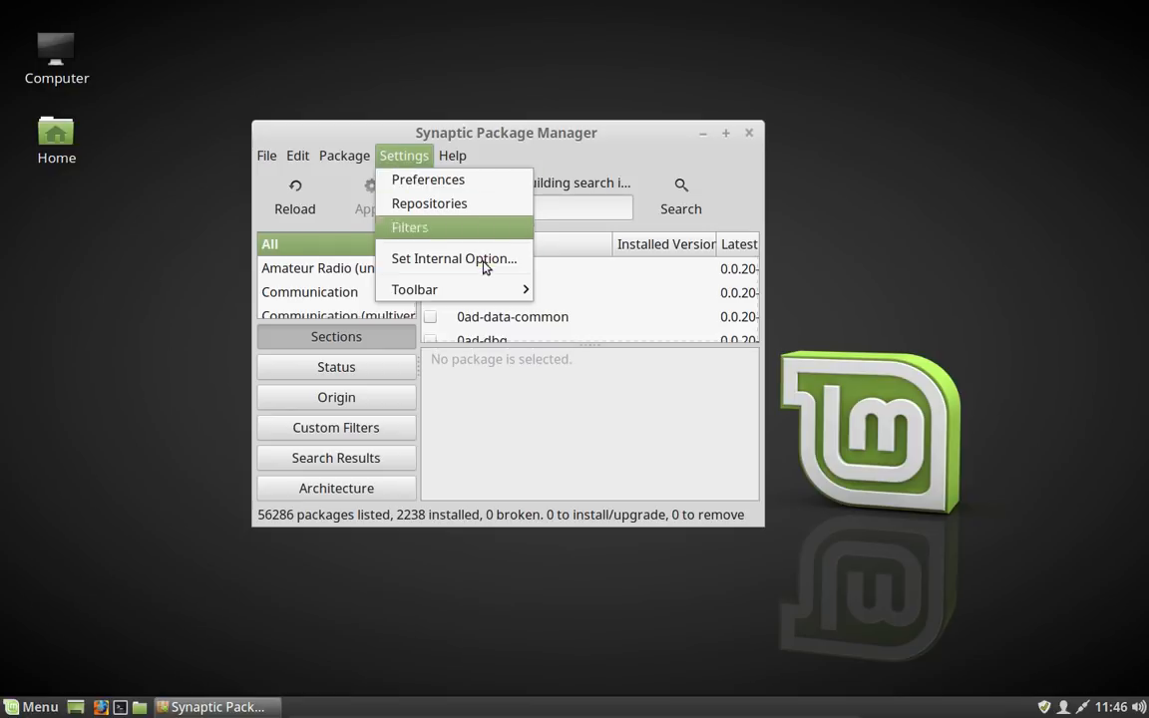
left_click(509, 192)
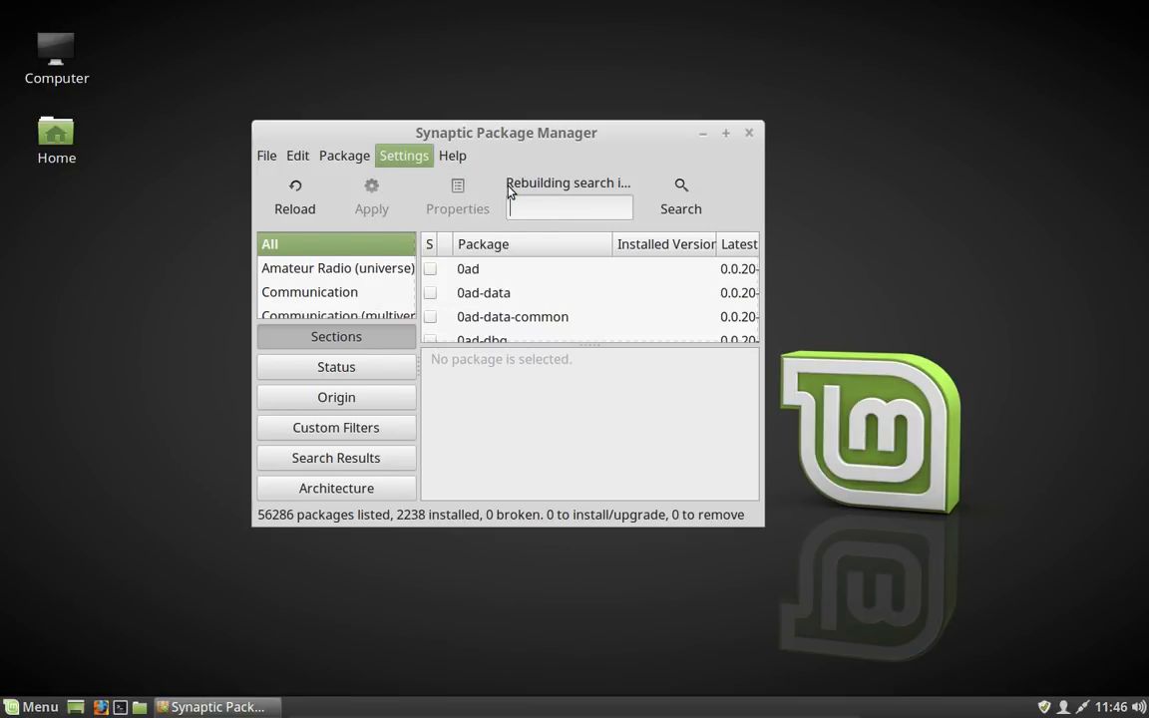
left_click(446, 295)
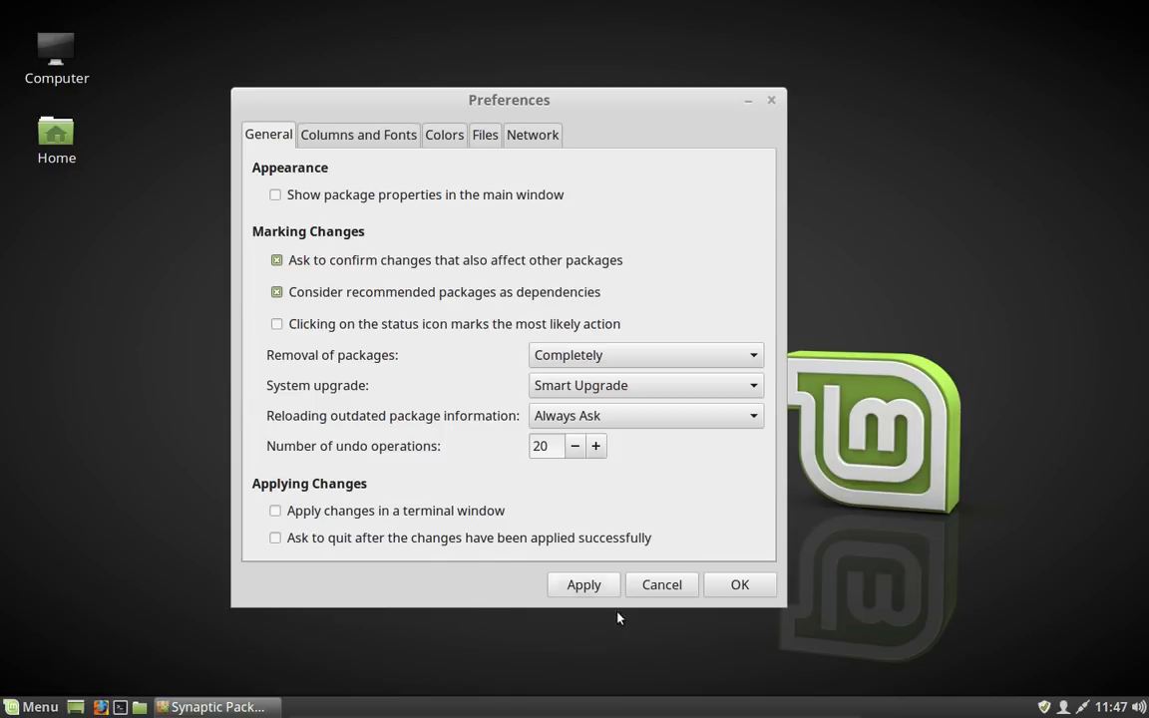
left_click(740, 586)
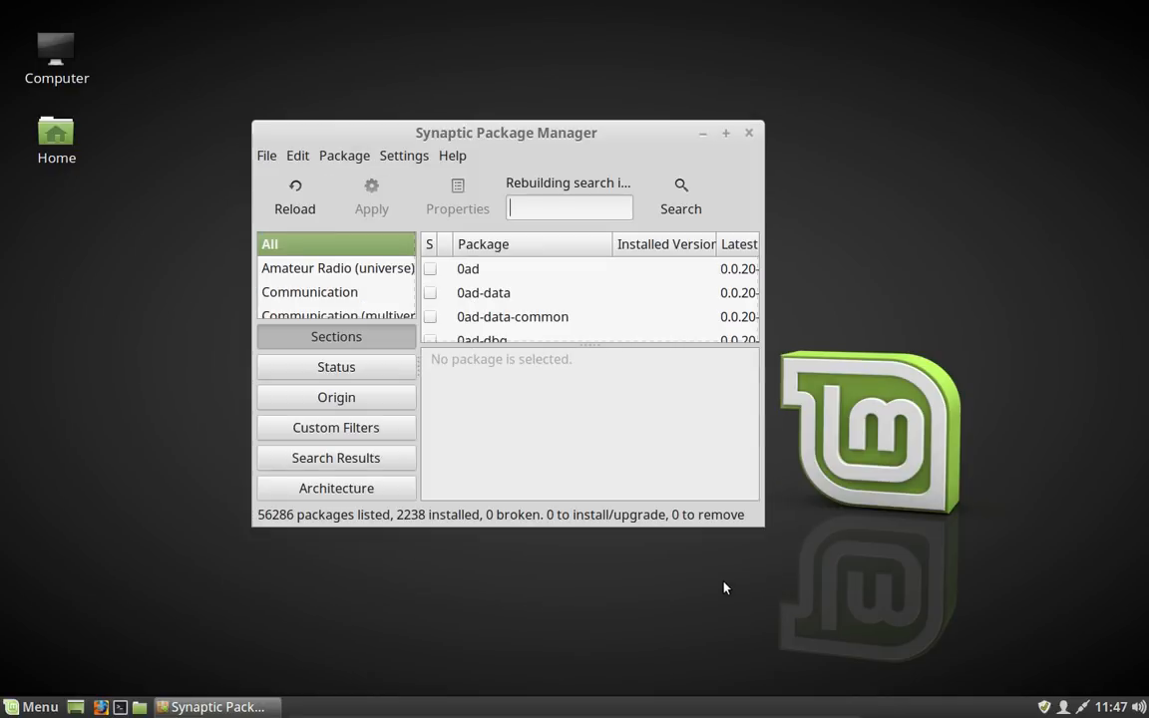
Step: Close Synaptic and open the Firewall configuration from System Settings, authenticating with the account password
left_click(747, 134)
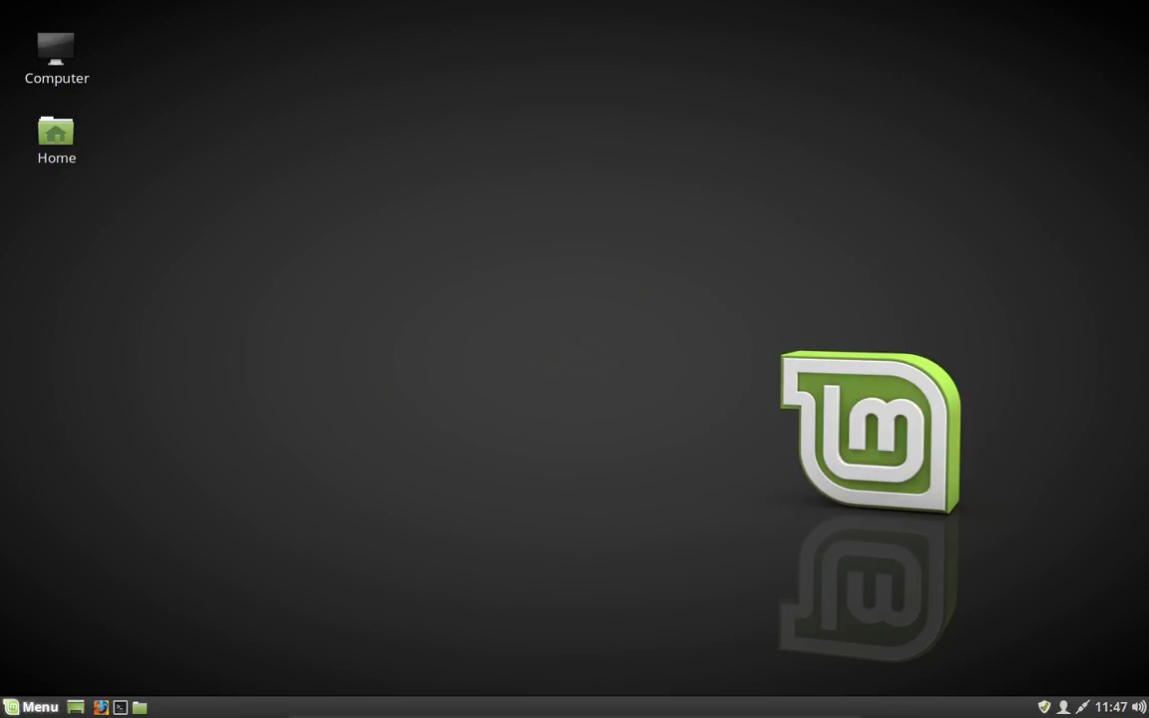
left_click(30, 706)
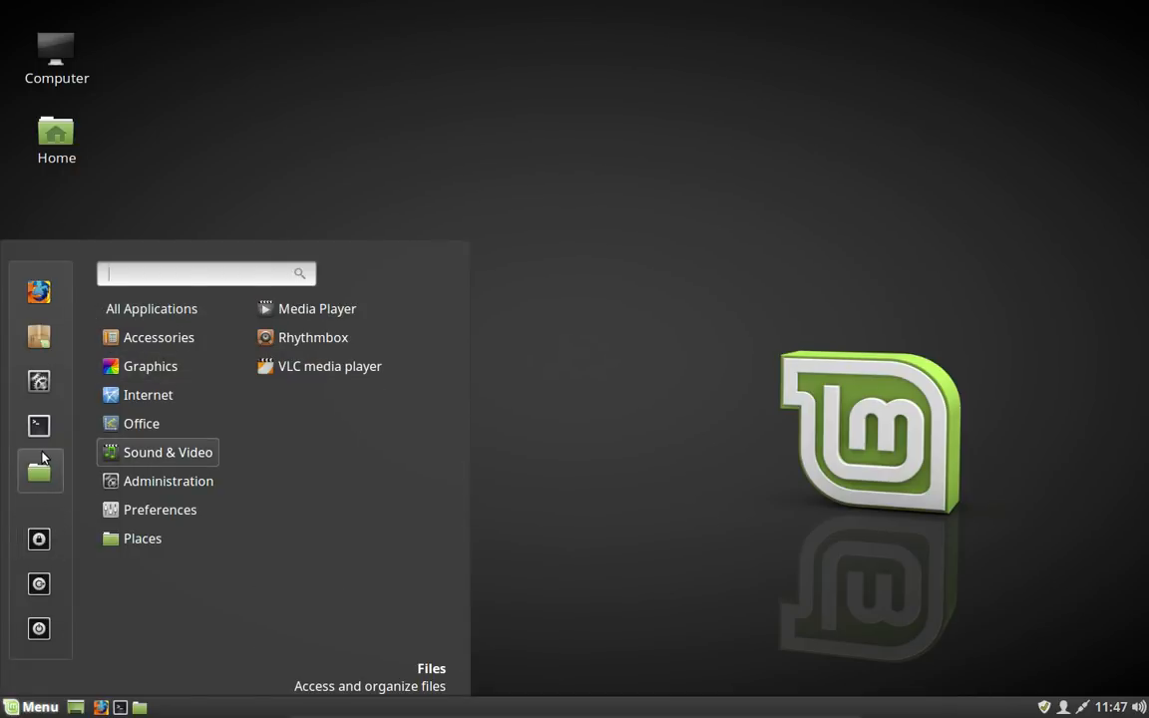
left_click(43, 398)
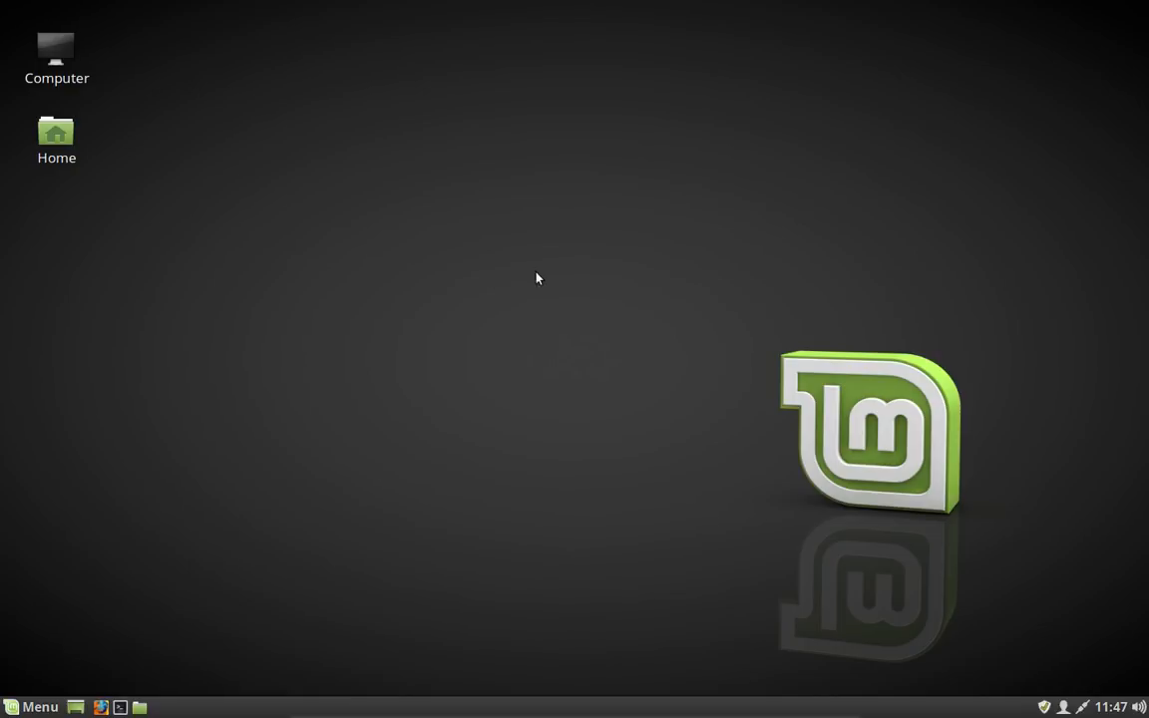
scroll(534, 302, "down", 4)
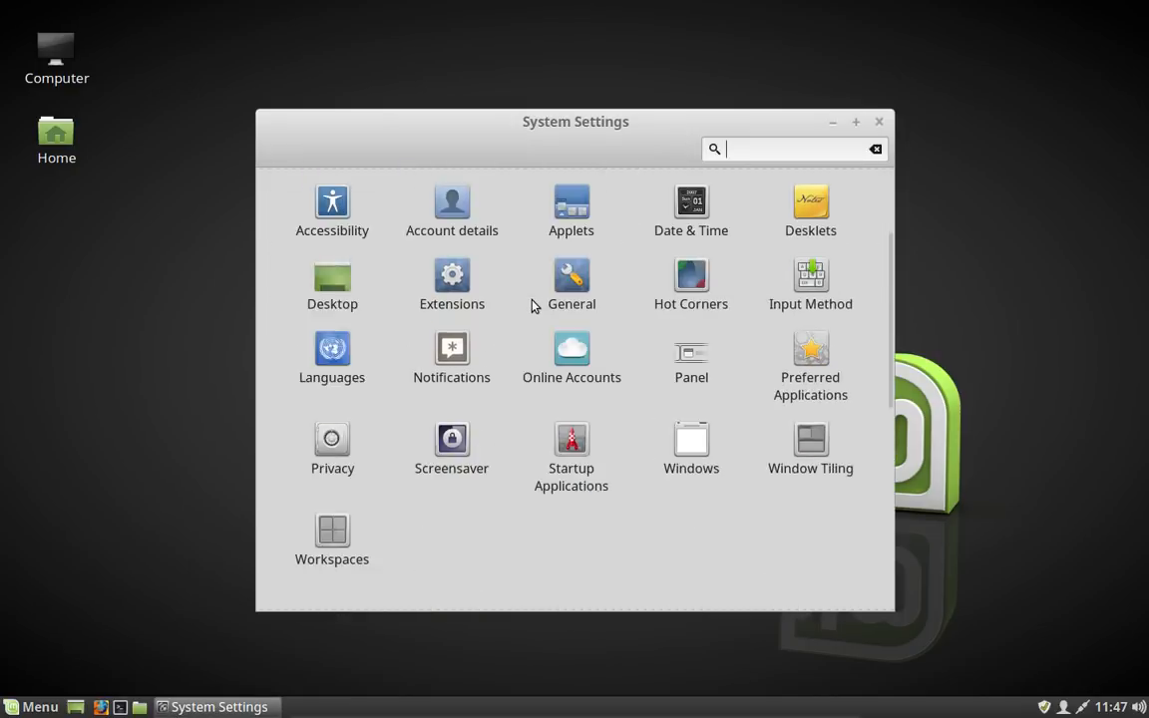
scroll(534, 304, "down", 5)
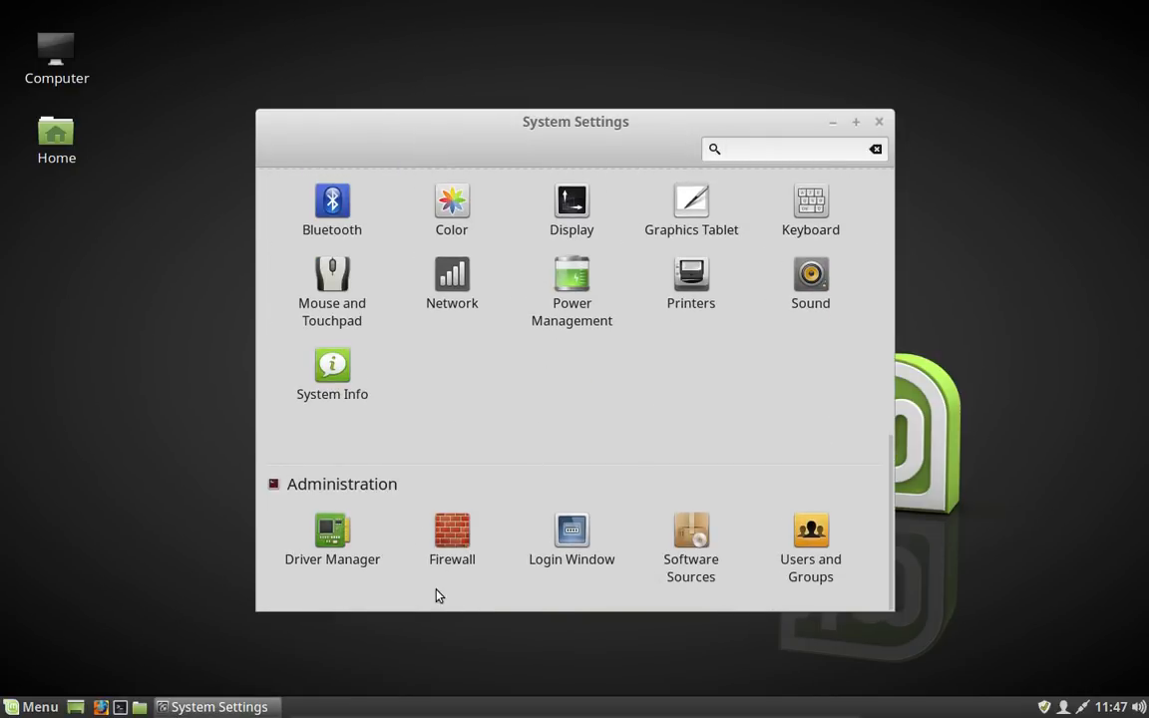
left_click(449, 539)
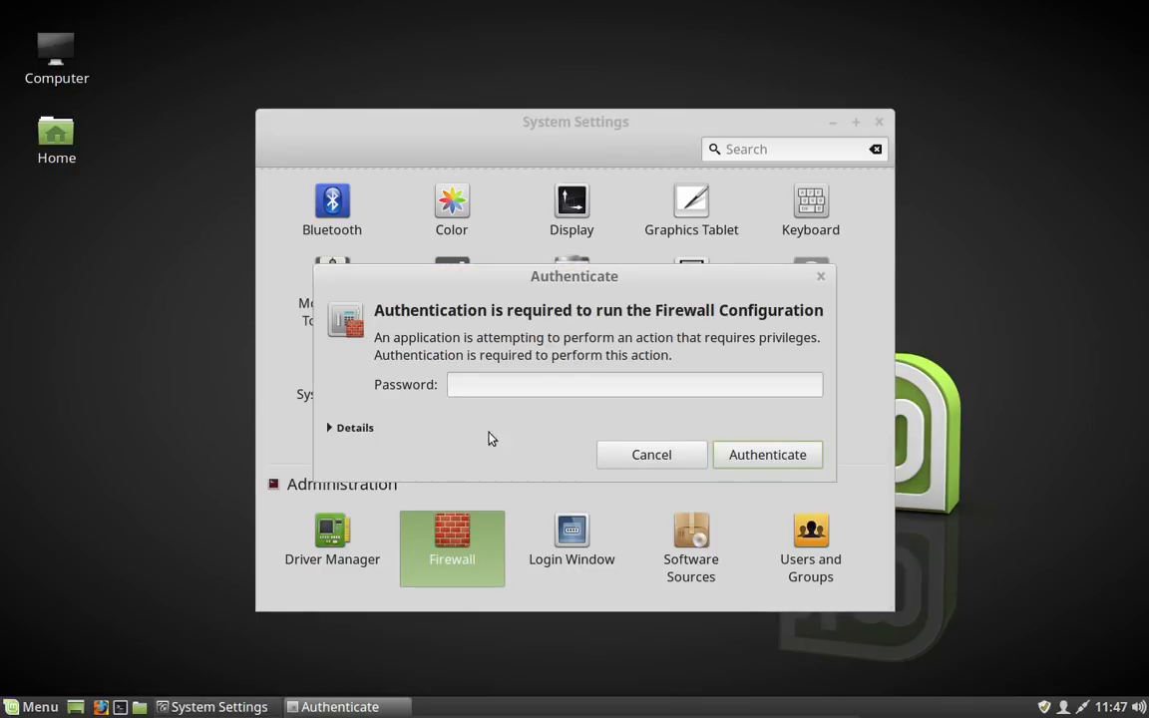
type("••••••")
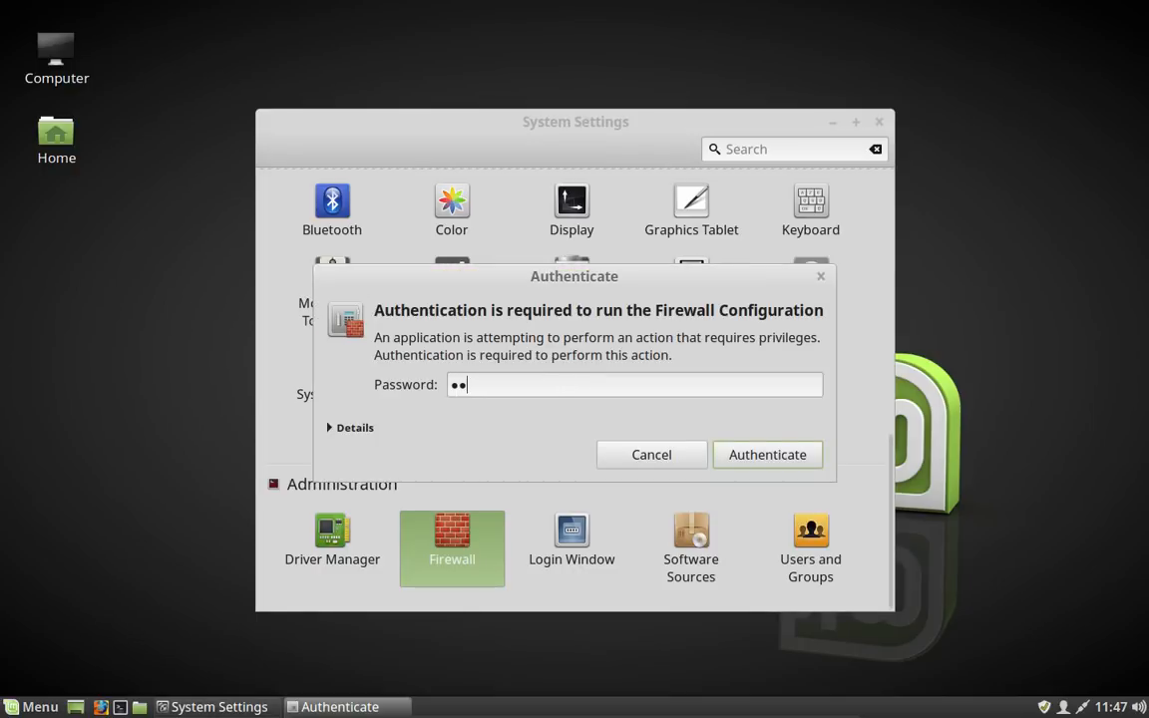
type("••")
key("Return")
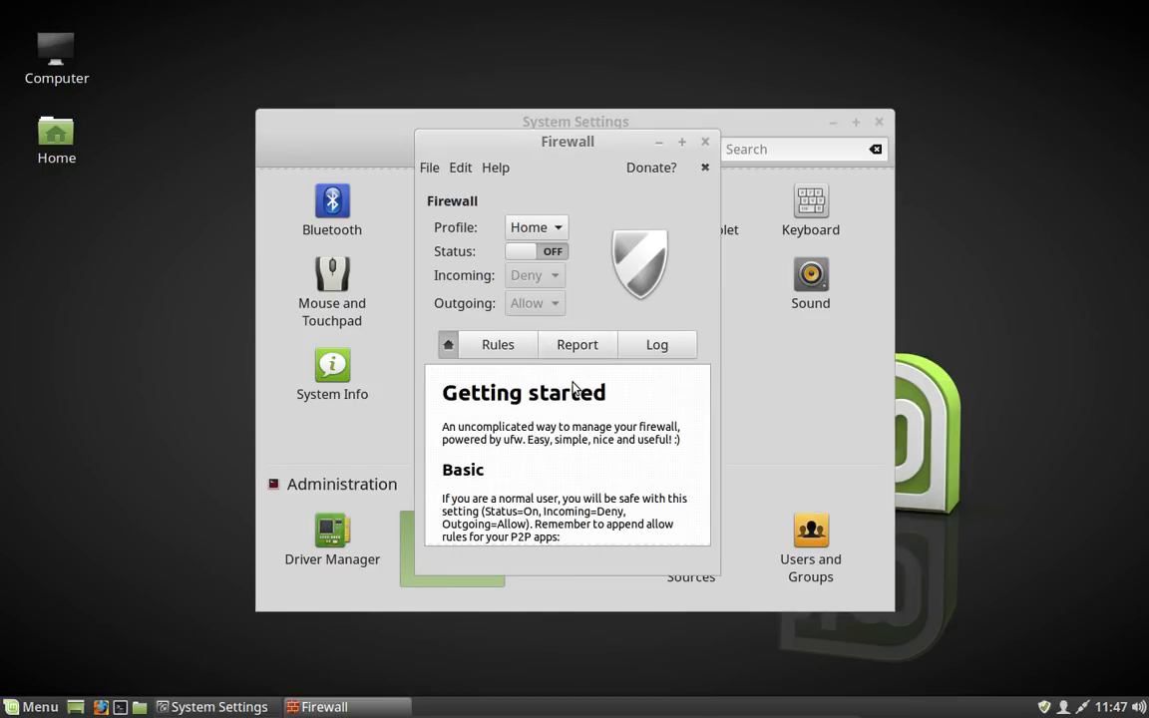
Step: Turn the firewall on and add a preconfigured incoming allow rule for the CUPS application
left_click(521, 252)
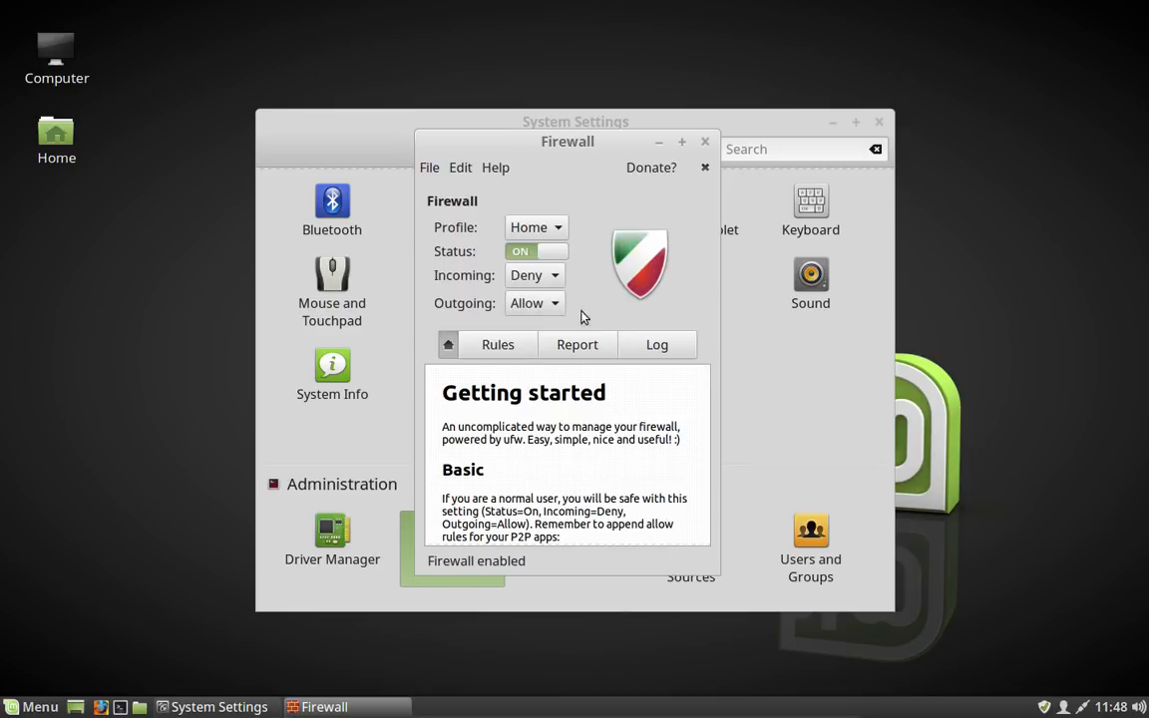
left_click(498, 347)
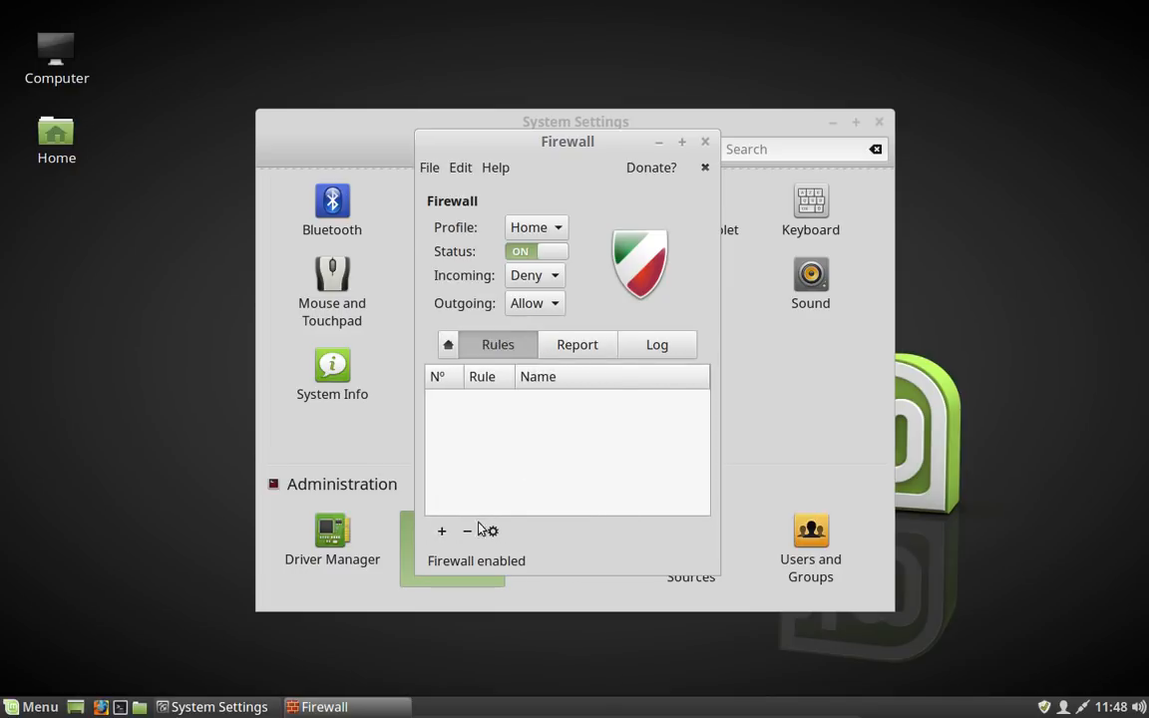
left_click(442, 532)
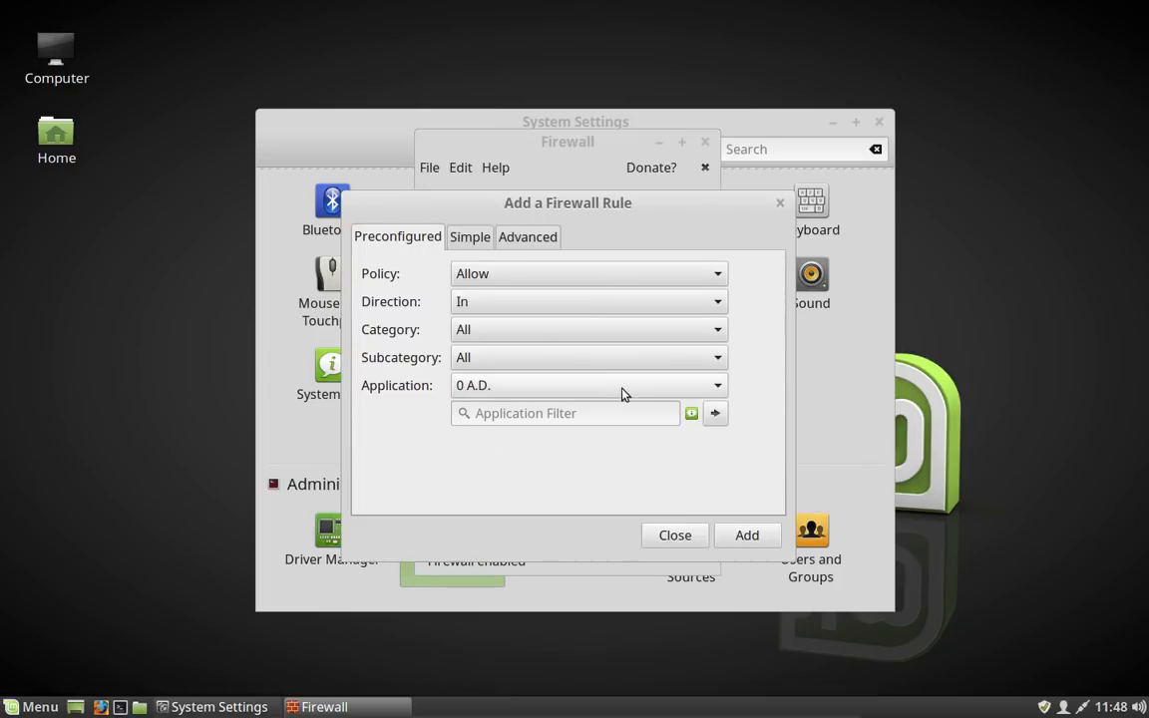
left_click(589, 414)
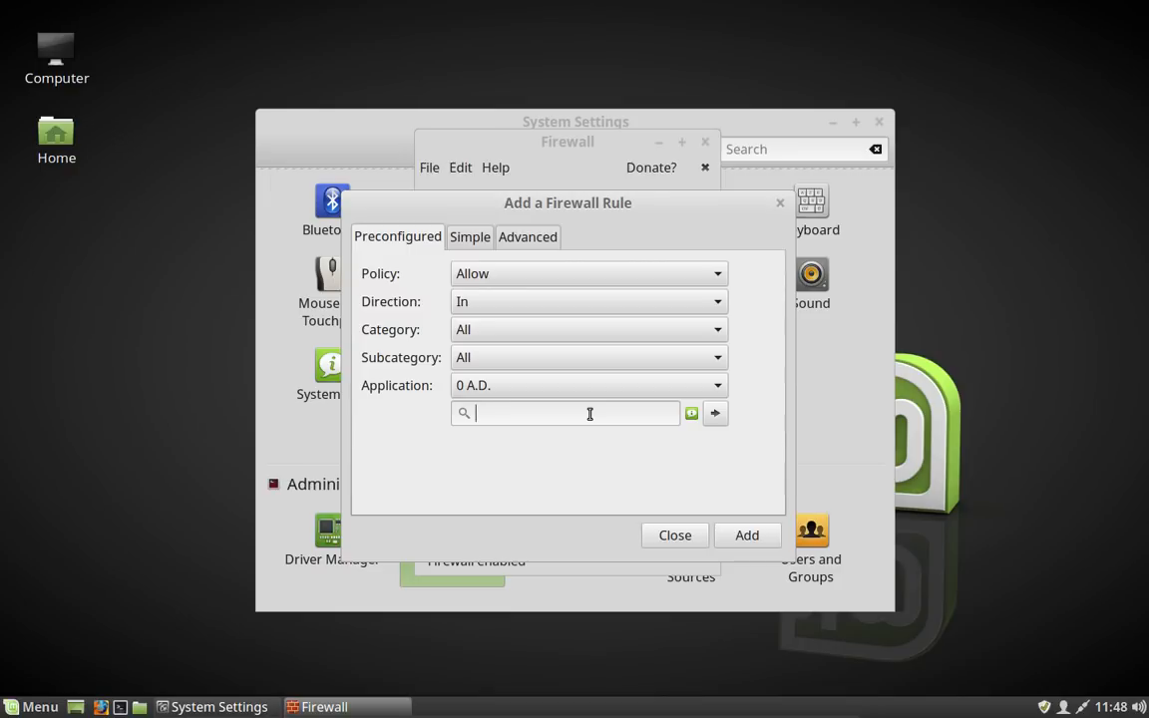
type("cups")
left_click(748, 536)
Step: Add a preconfigured incoming allow rule for SSH, then close the rule dialog, Firewall and System Settings
left_click(580, 413)
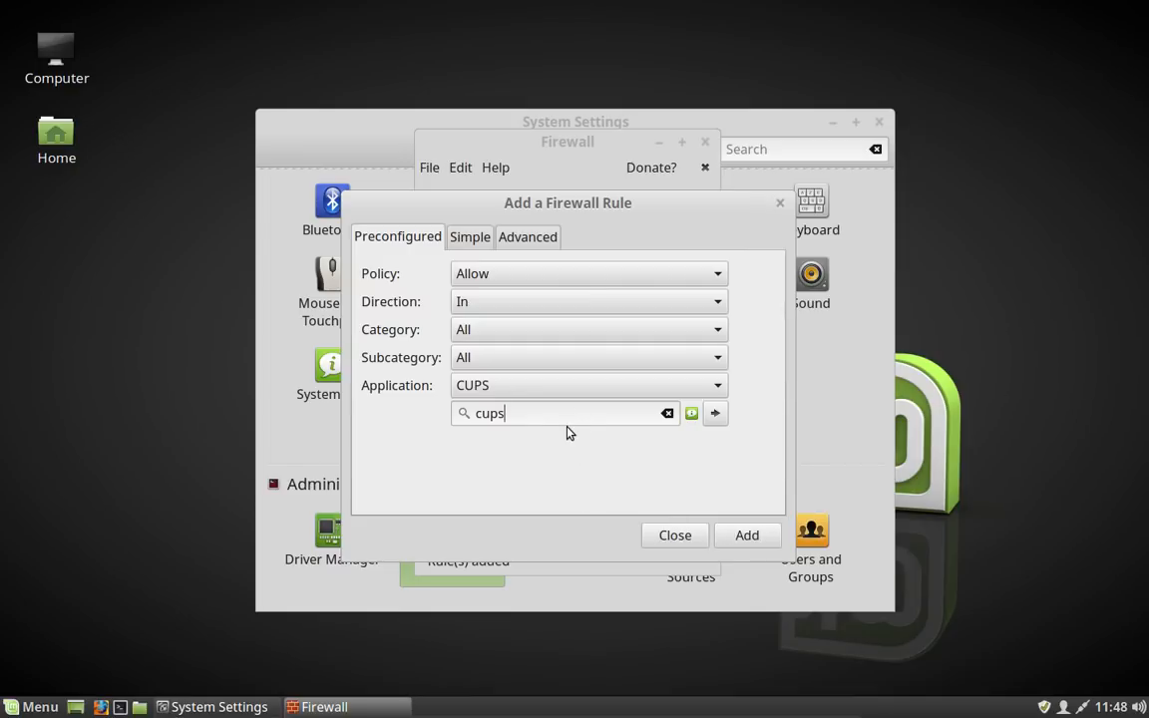
key("BackSpace")
key("BackSpace")
key("BackSpace")
key("BackSpace")
type("ssh")
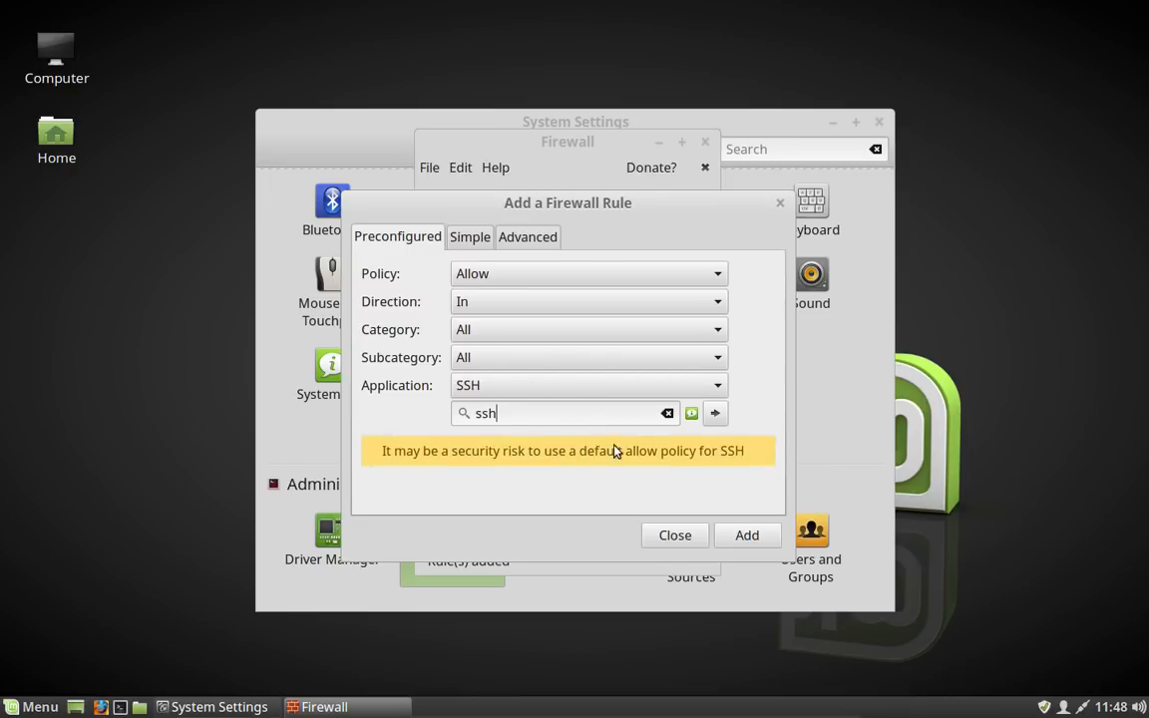
left_click(746, 536)
left_click(780, 207)
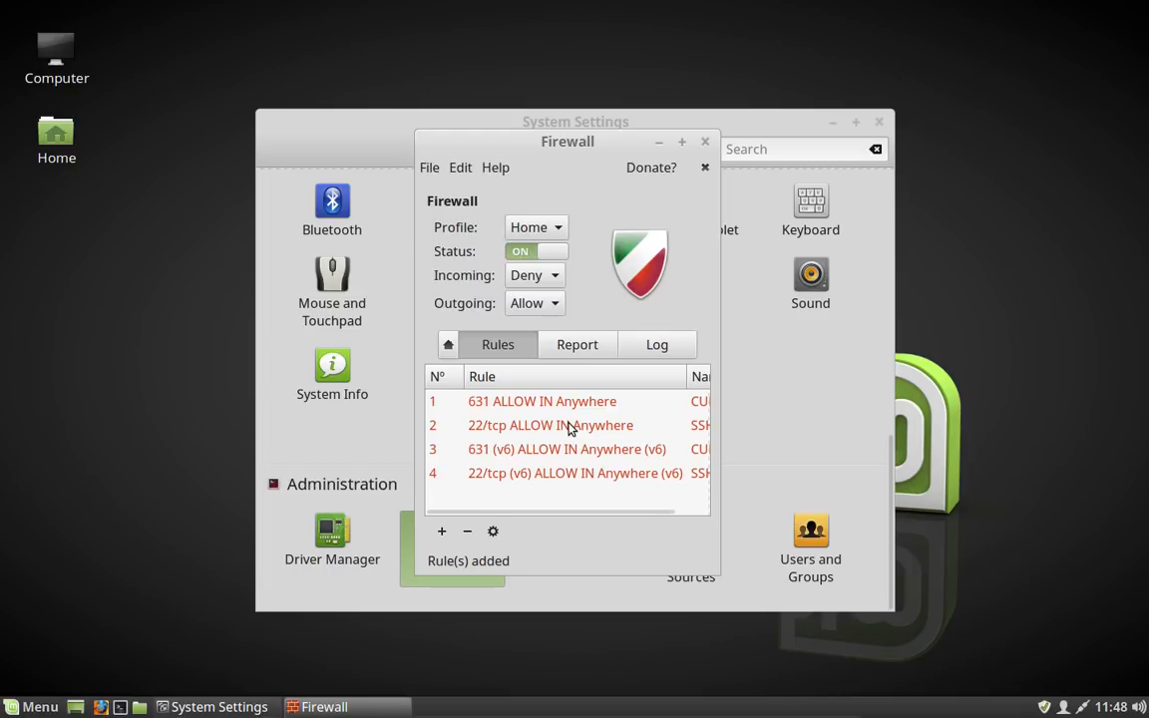
left_click(705, 142)
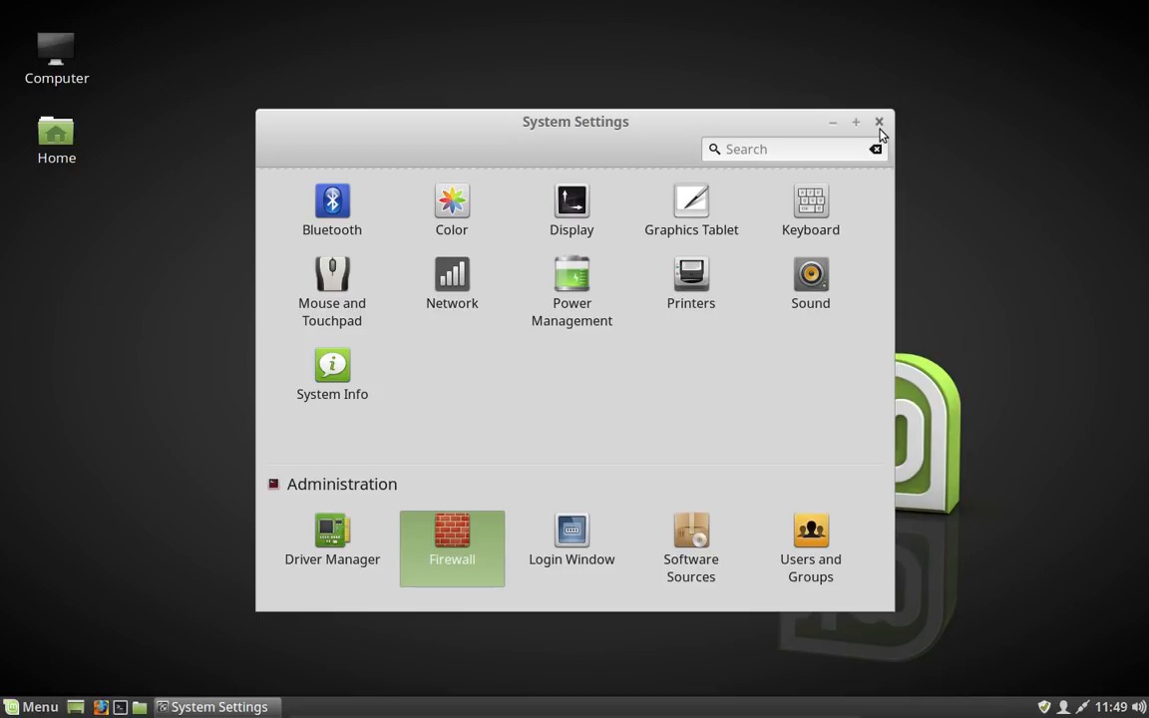
left_click(879, 123)
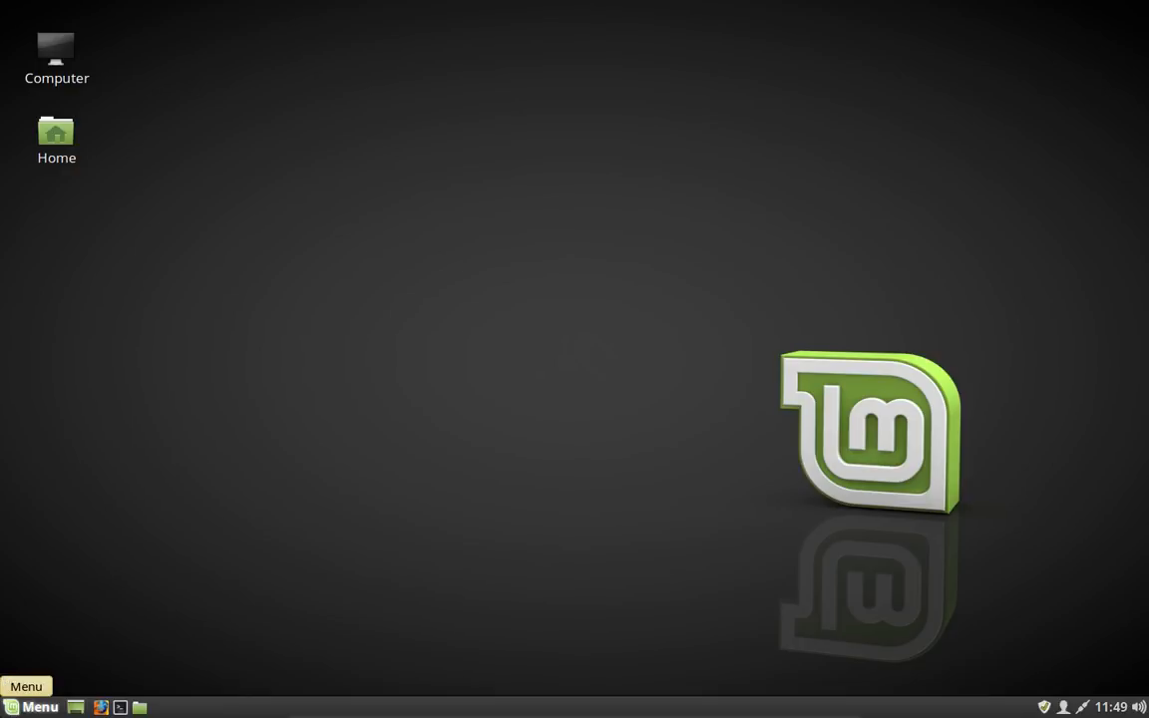
Step: Search the menu for Timeshift and launch it, authenticating with the account password
left_click(32, 706)
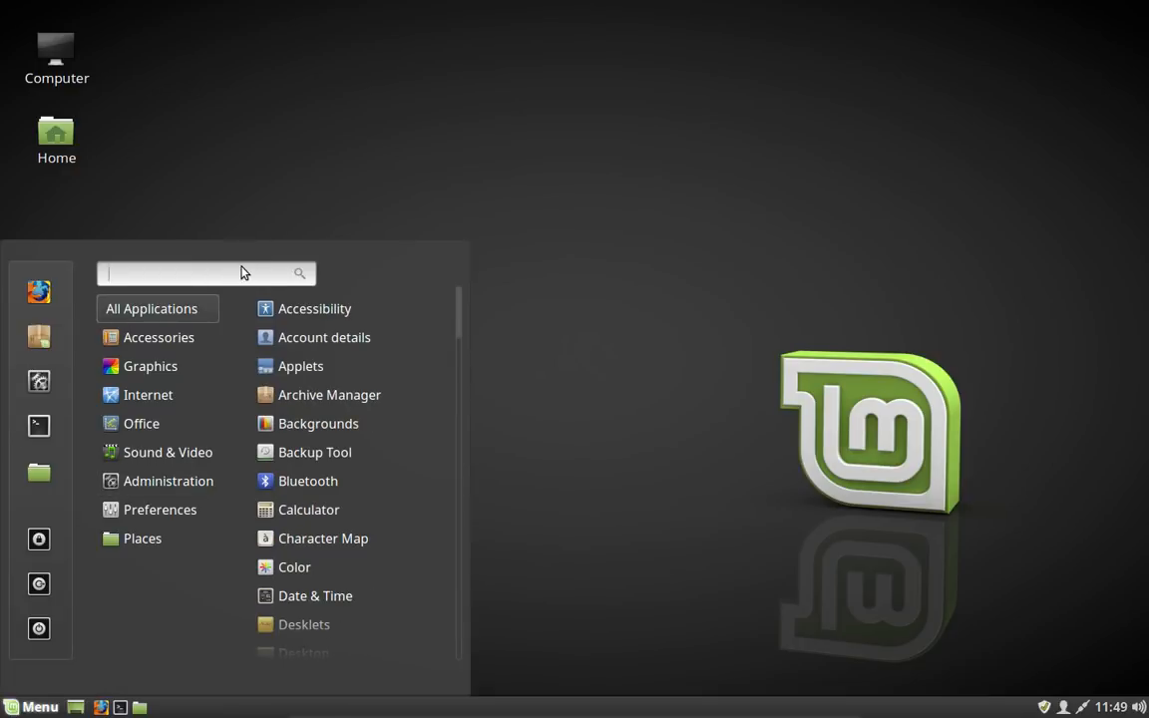
type("fire")
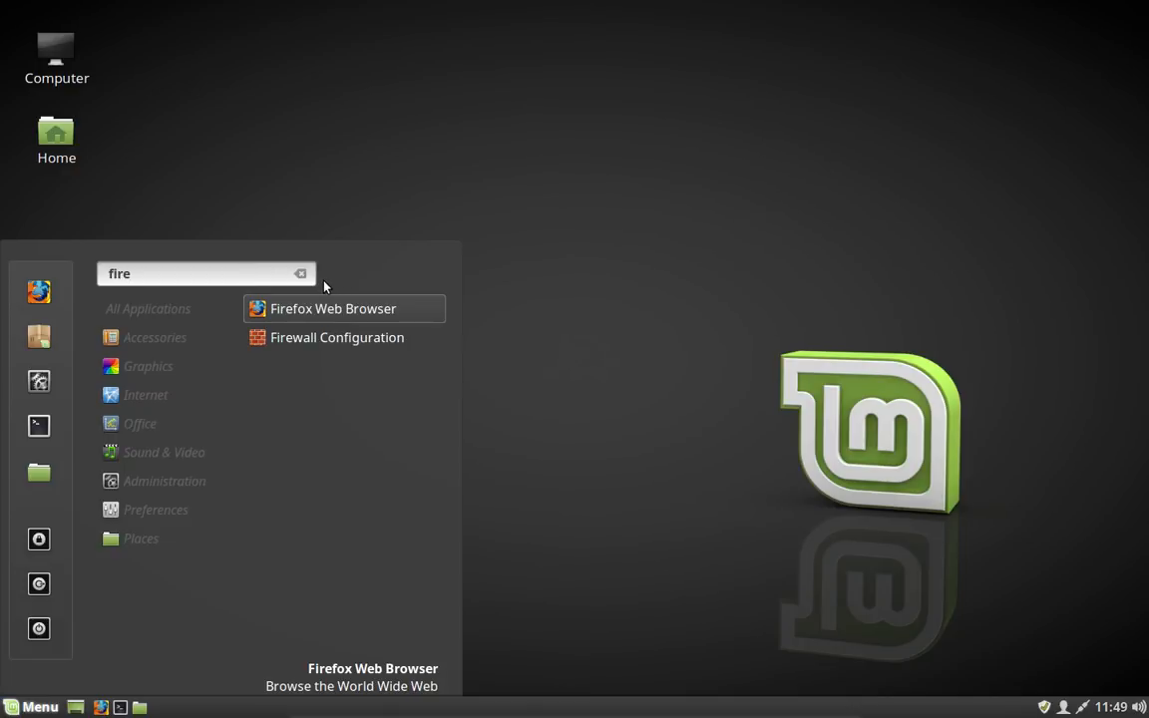
key("BackSpace")
key("BackSpace")
key("BackSpace")
key("BackSpace")
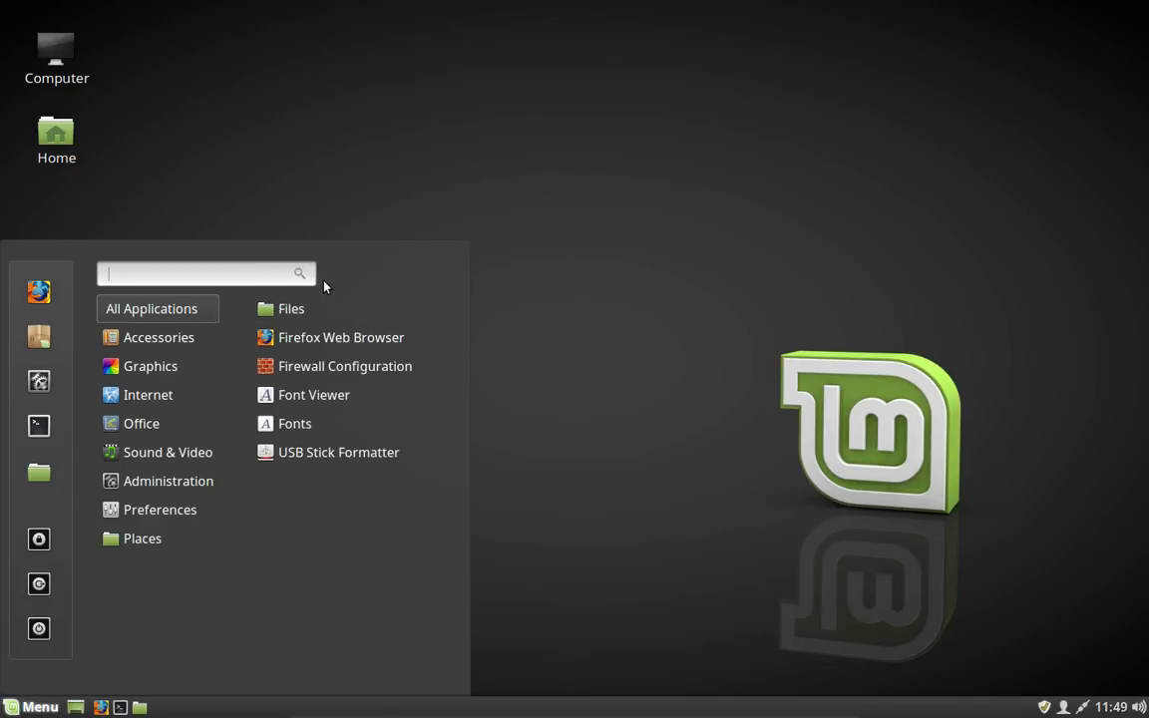
type("time")
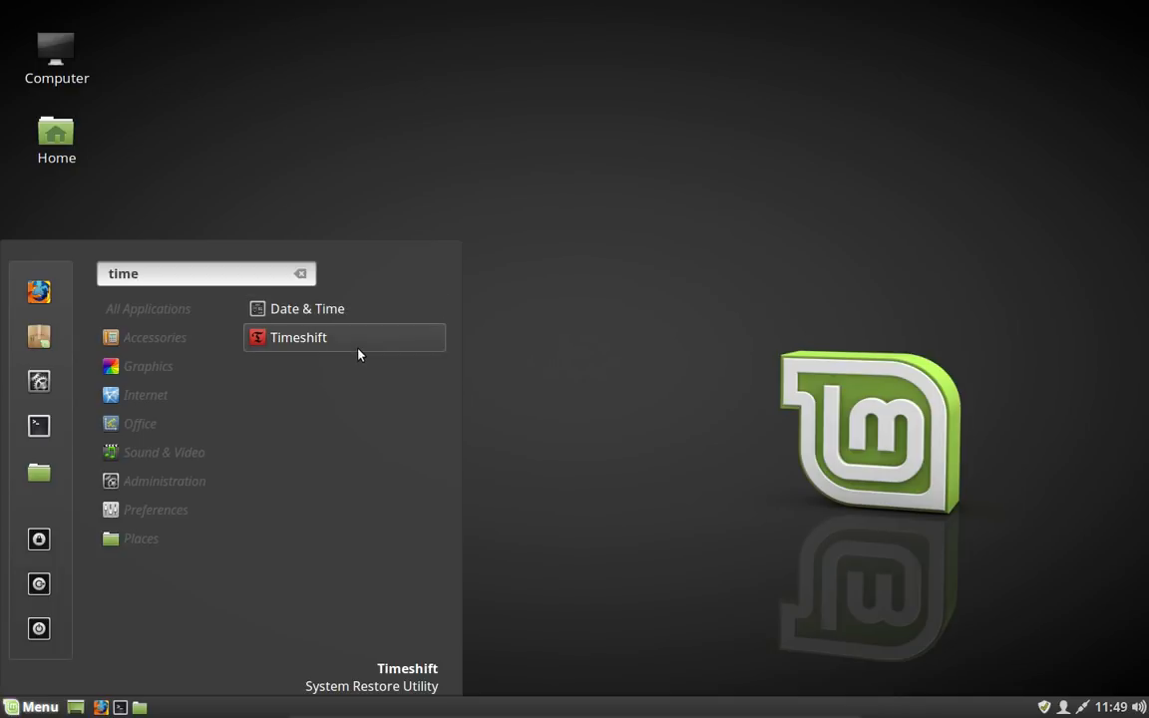
left_click(354, 337)
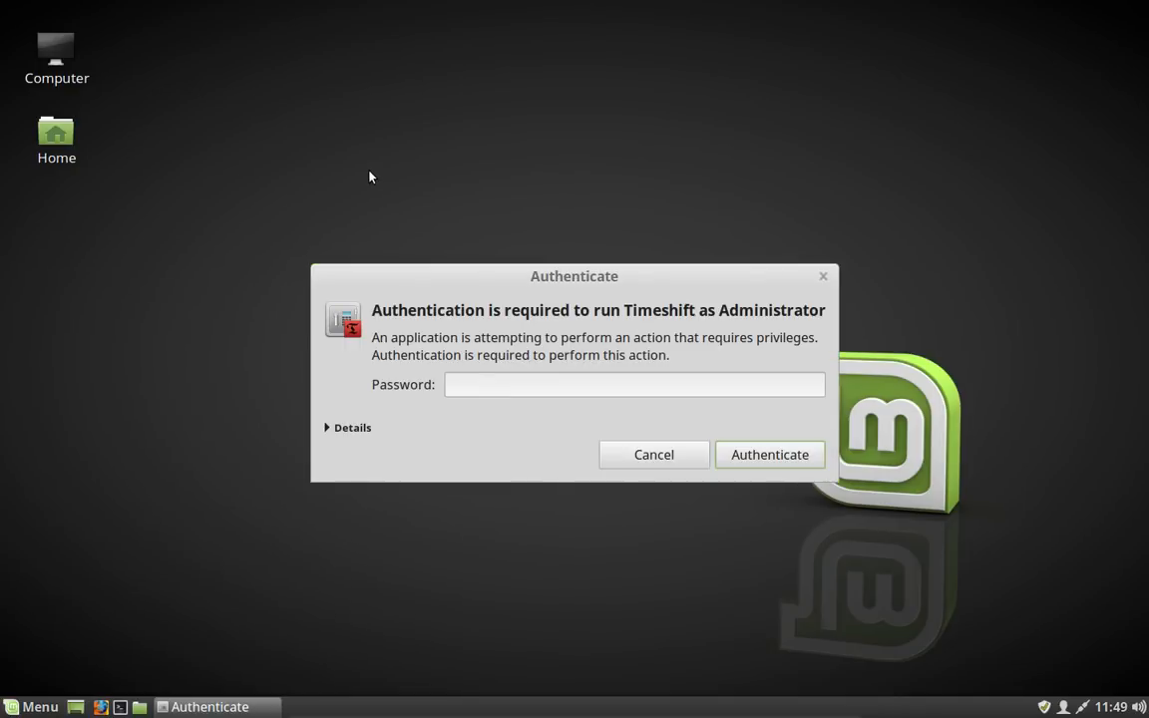
type("••••••••")
key("Return")
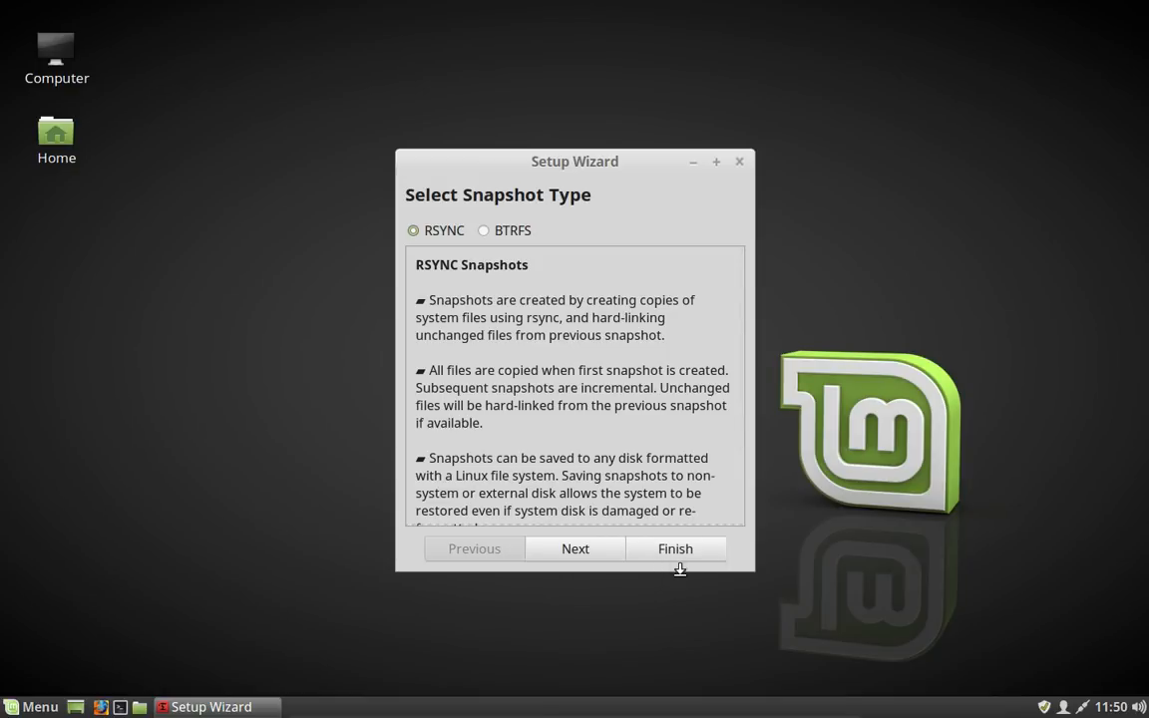
Step: Complete the Timeshift setup wizard with RSYNC snapshots on sda1, enabling the Monthly and Weekly snapshot levels
left_click(579, 550)
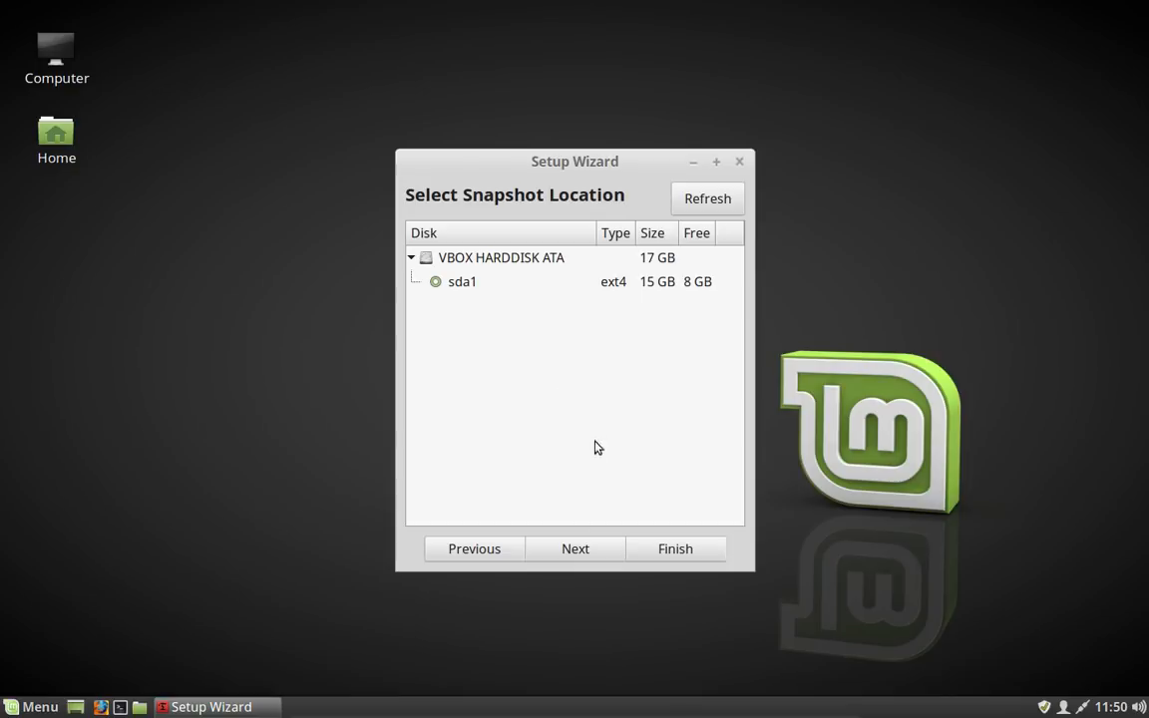
left_click(576, 550)
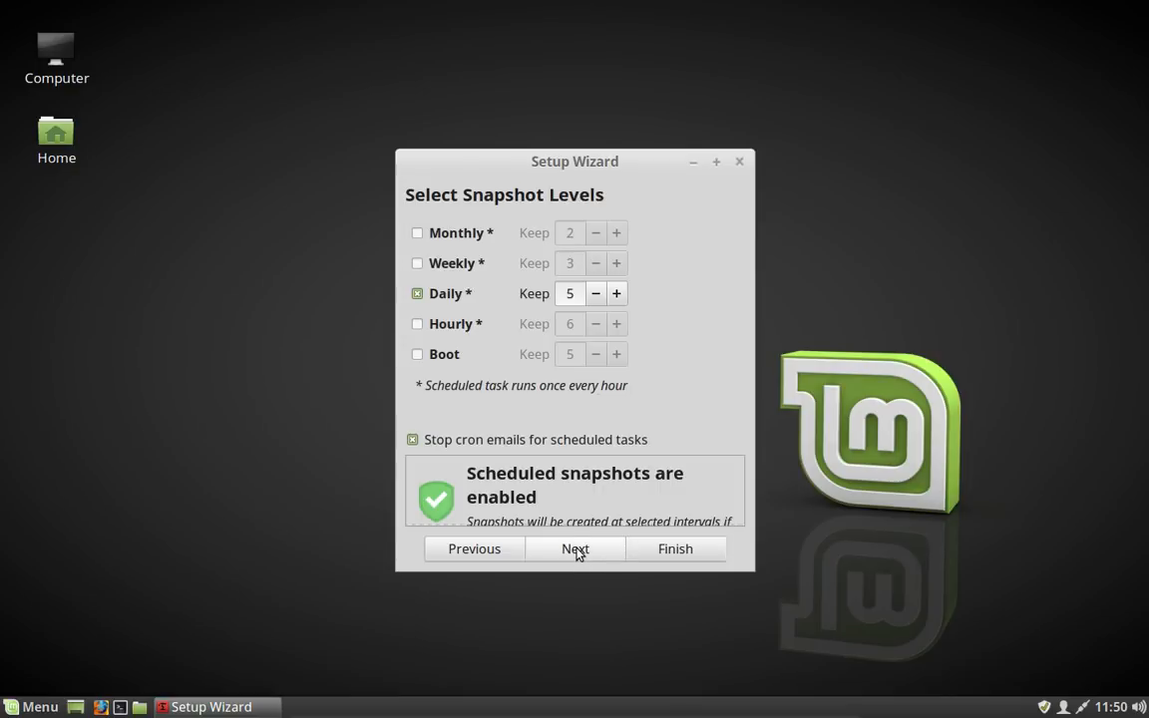
left_click(417, 233)
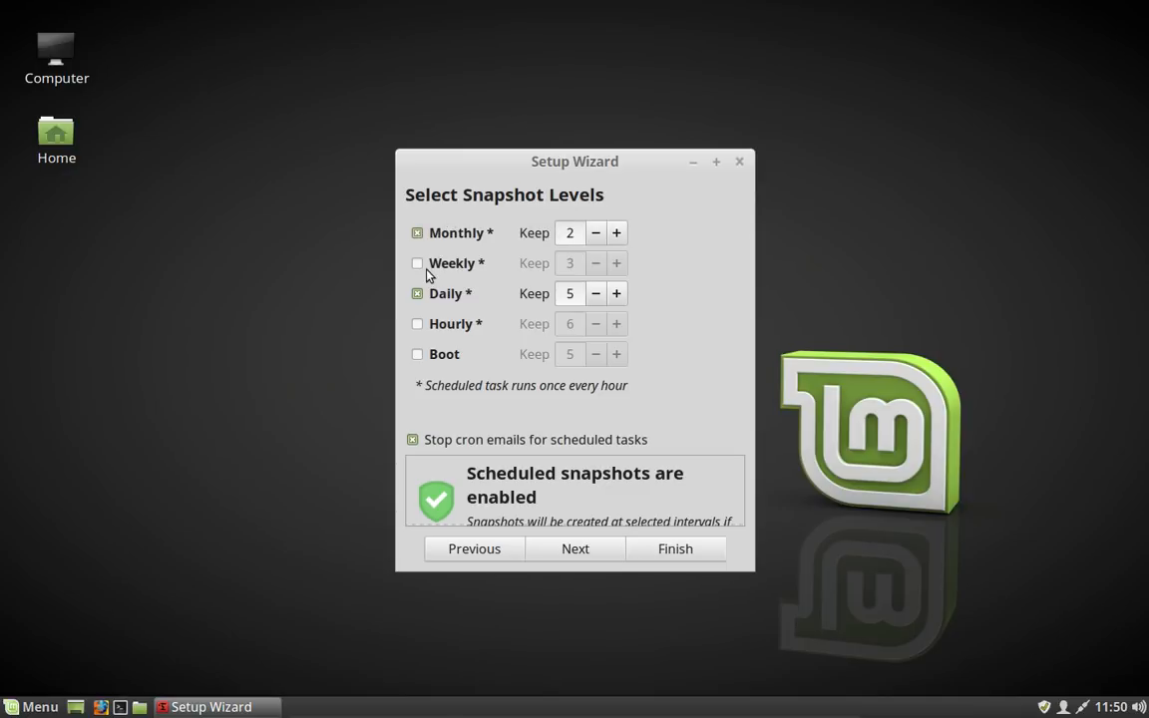
left_click(423, 264)
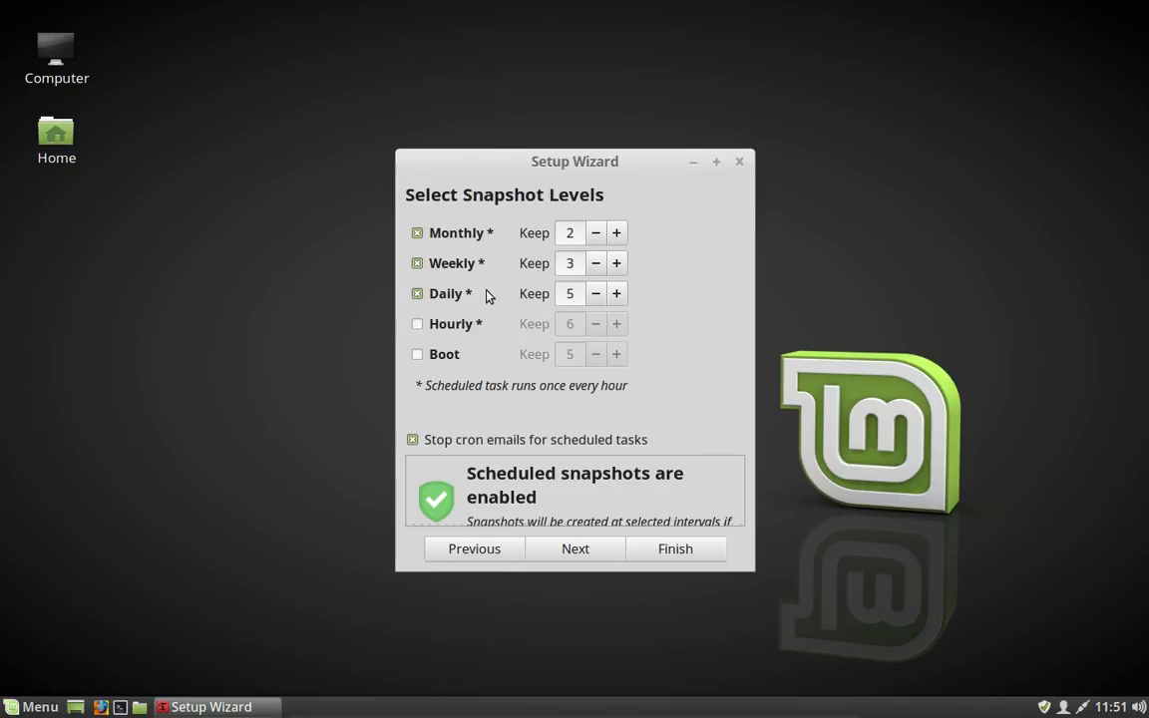
left_click(571, 551)
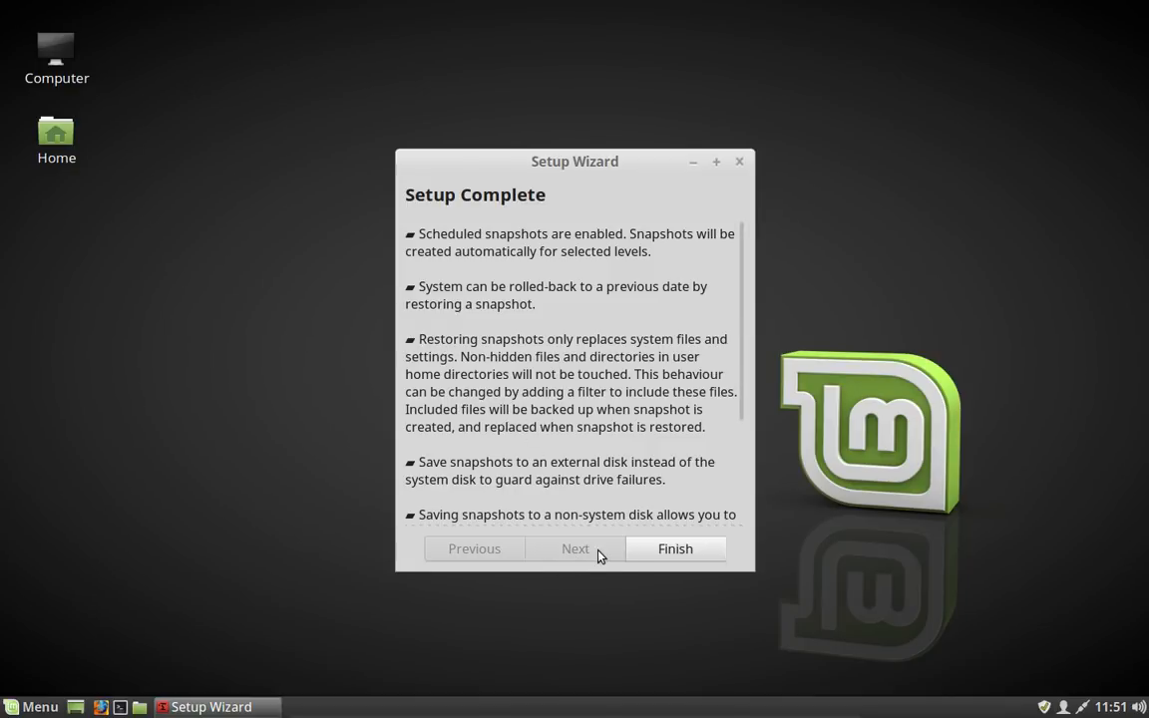
left_click(674, 550)
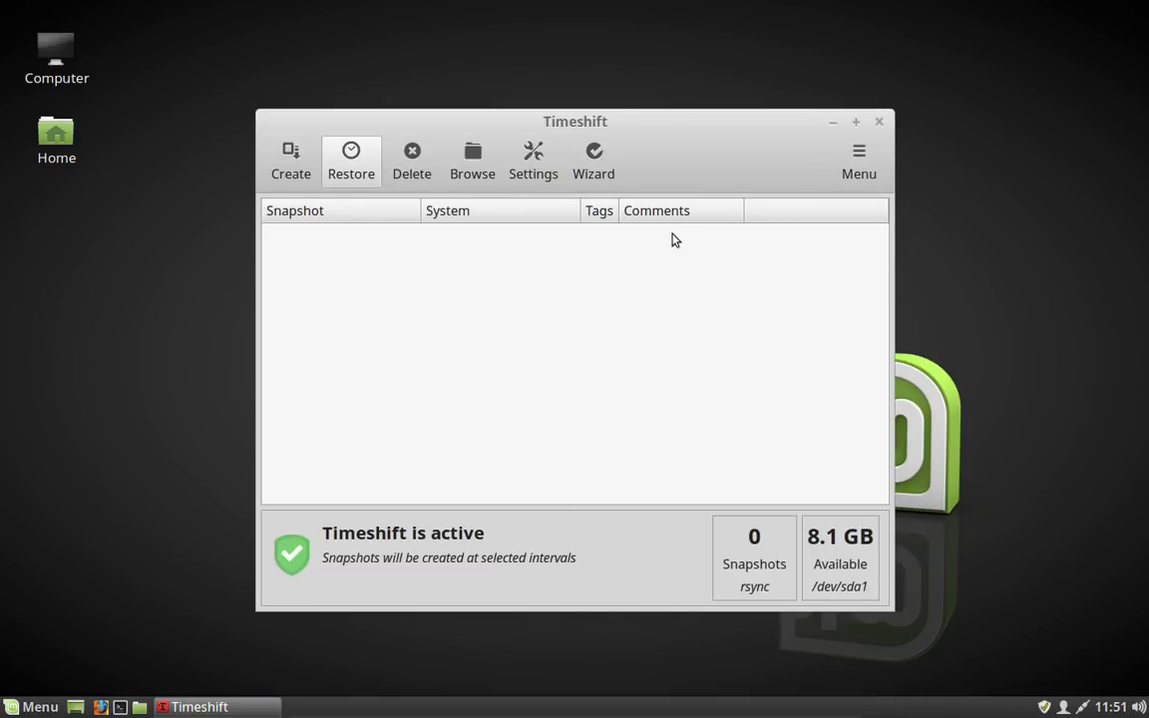
Step: Open Timeshift settings to review the Users tab's home directory options, then close it
left_click(532, 175)
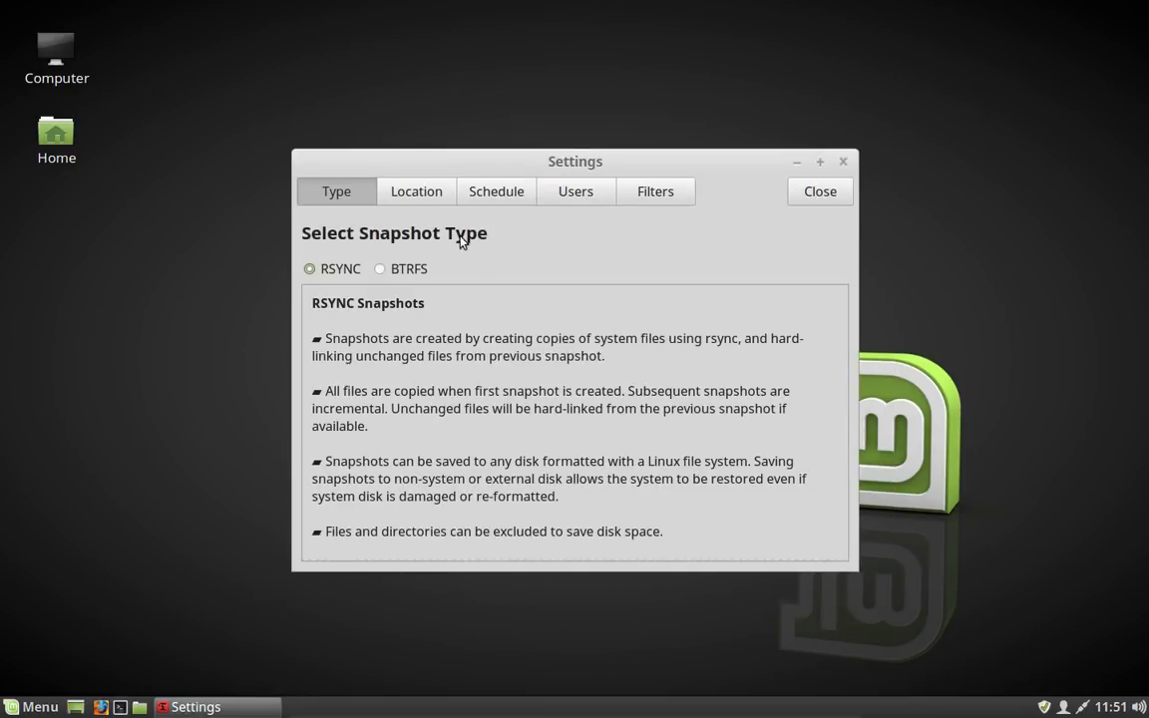
left_click(584, 192)
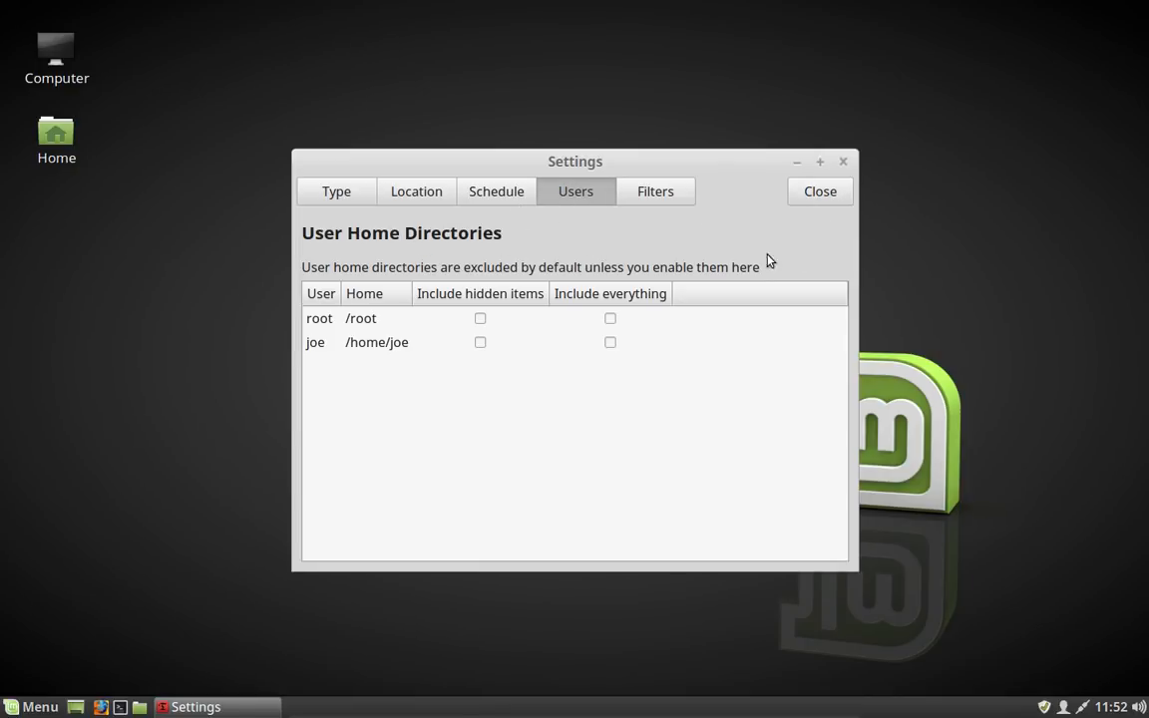
left_click(823, 194)
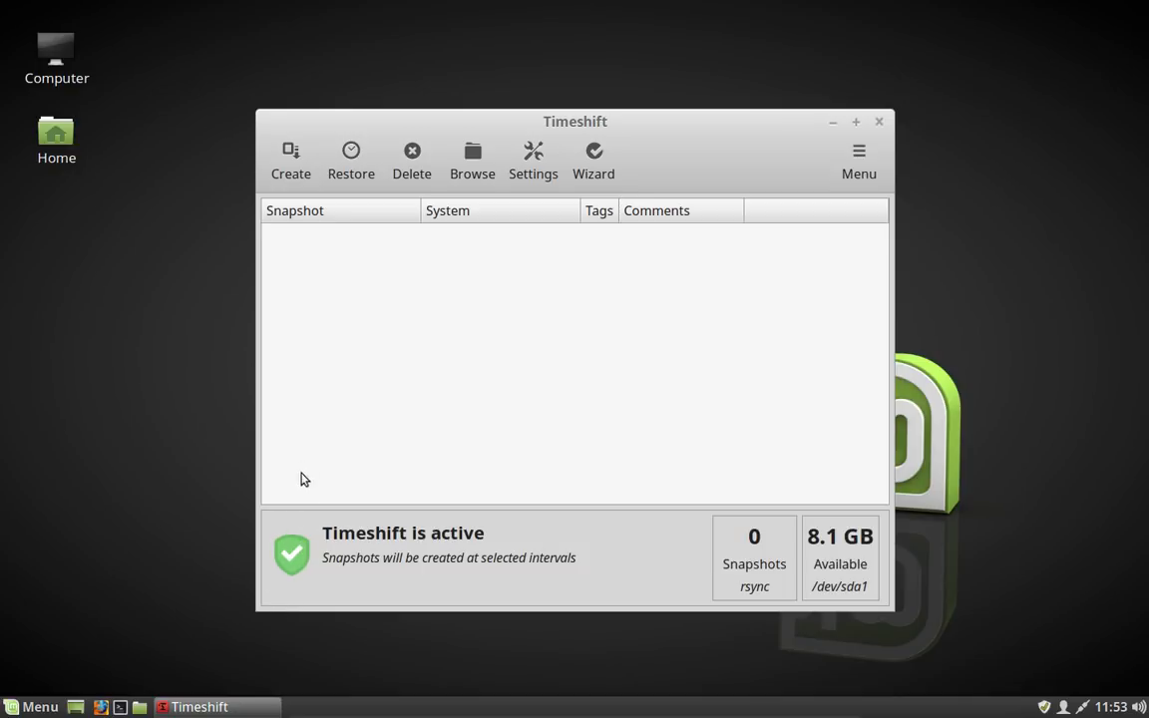
Step: Create a snapshot of the current system and give it the comment fresh install
left_click(303, 168)
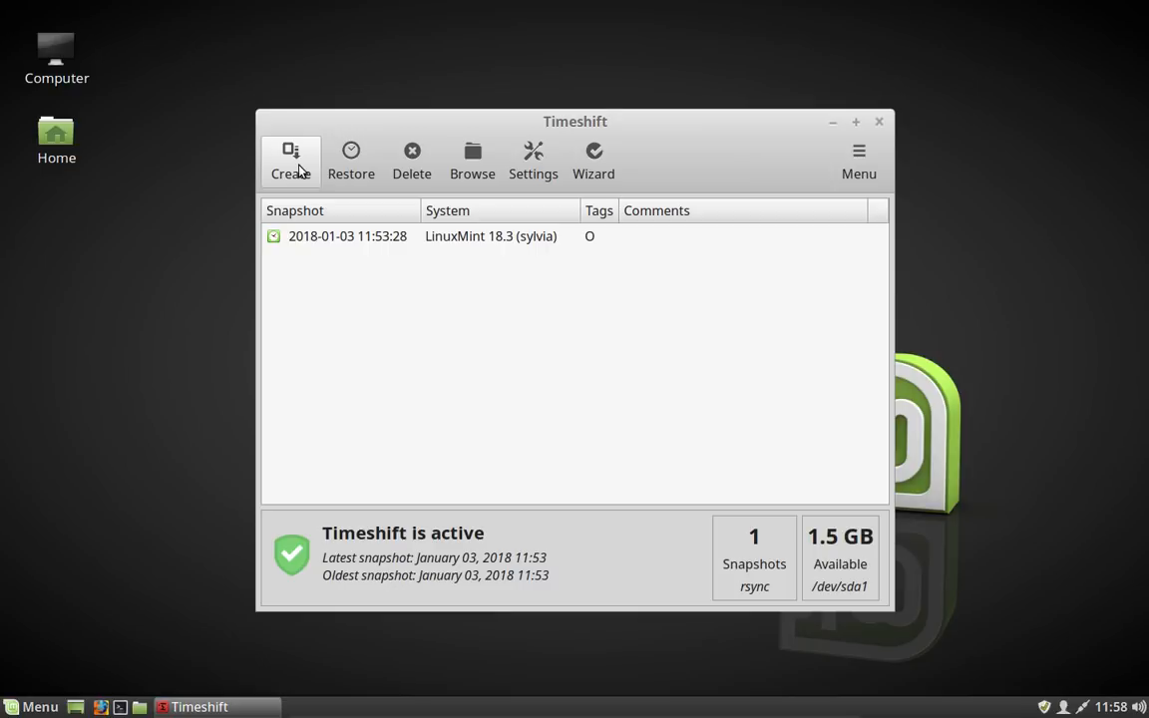
left_click(669, 232)
left_click(672, 234)
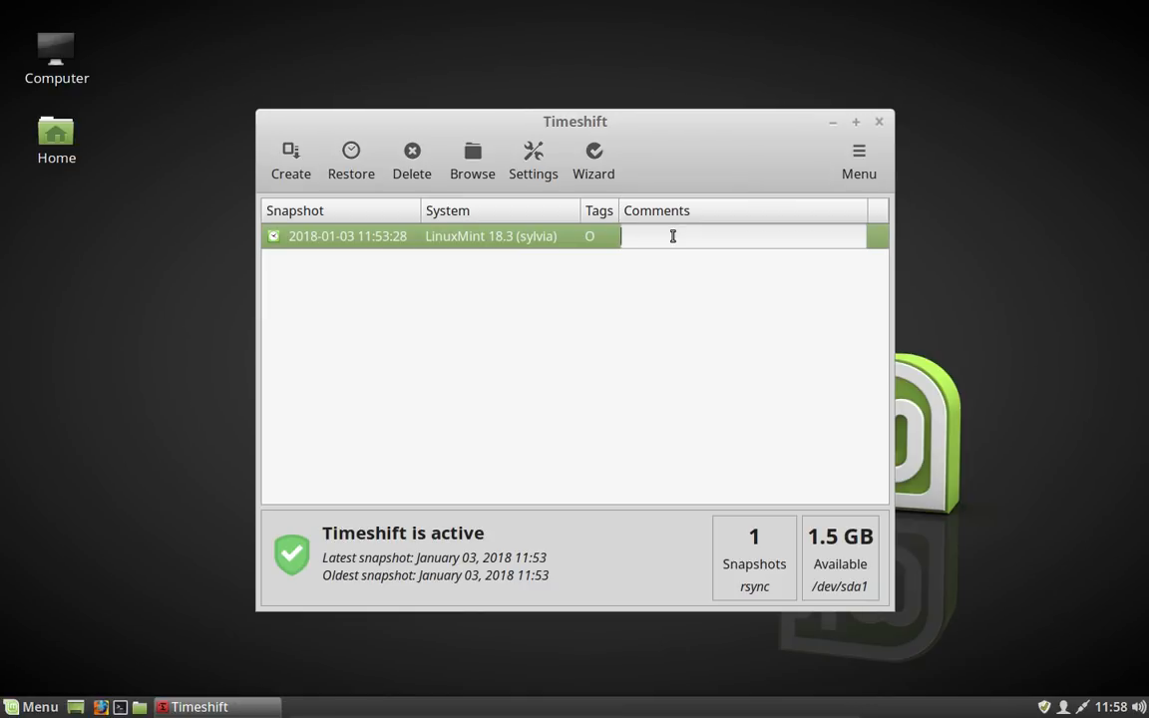
type("fresh install")
left_click(692, 326)
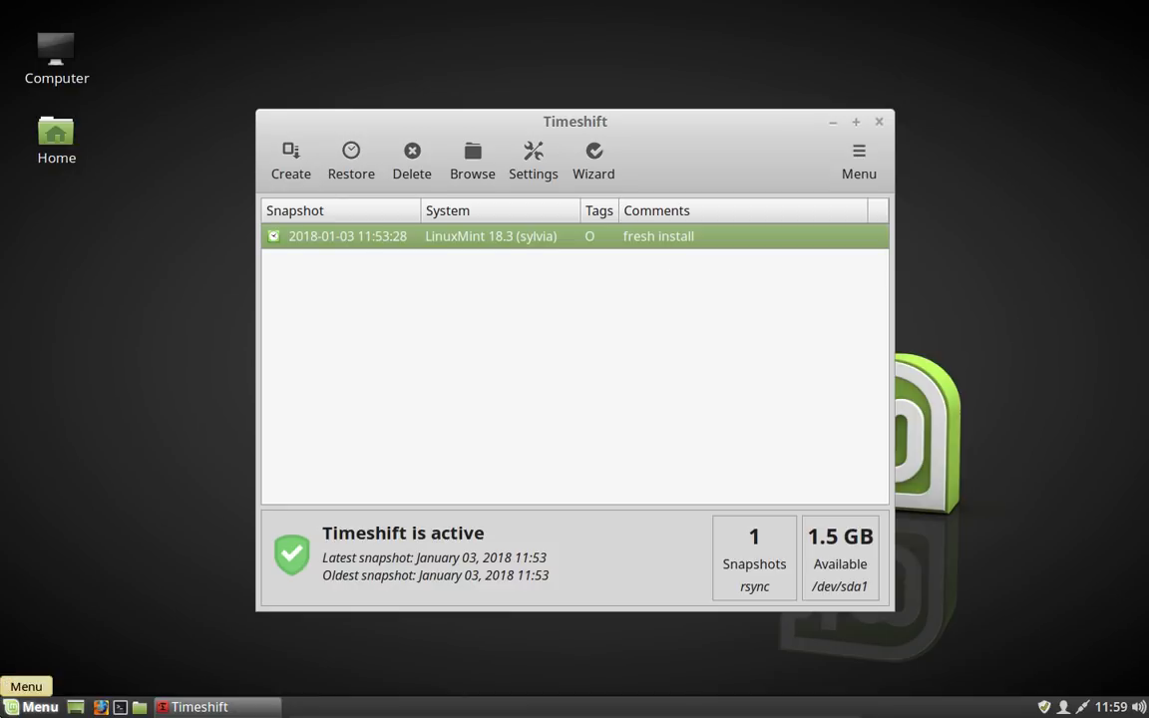
Step: Launch Disks and enable the hard disk's write cache in Drive Settings, authenticating with the account password
left_click(33, 706)
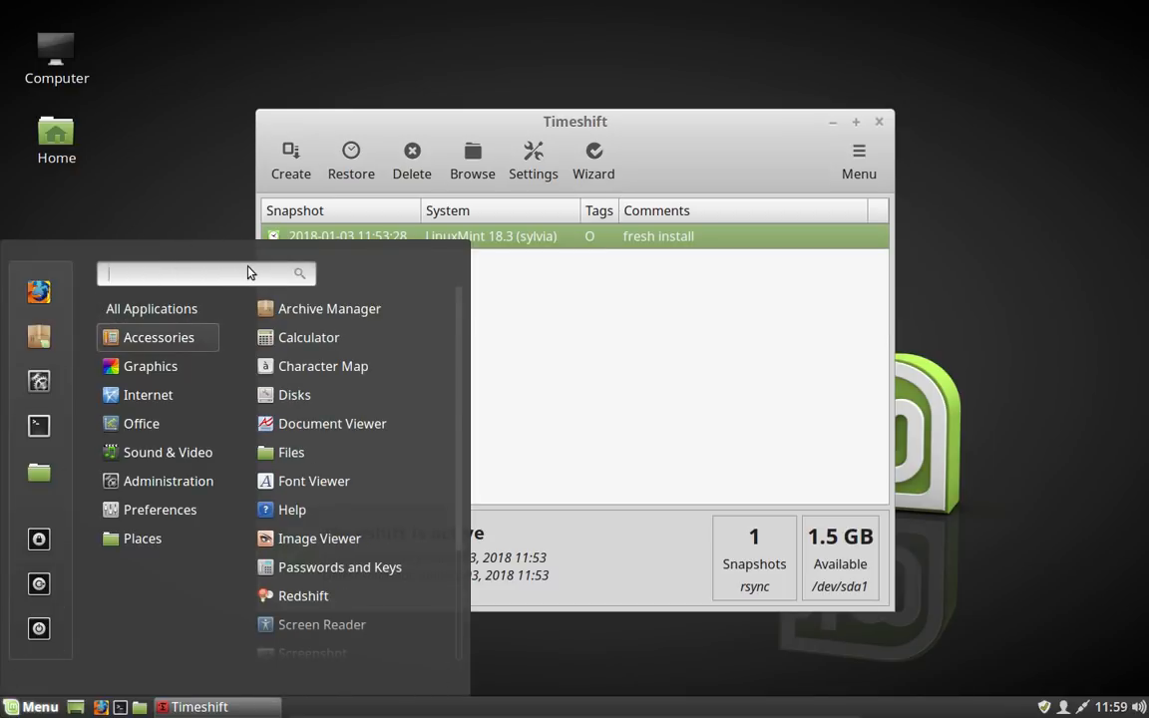
type("disk")
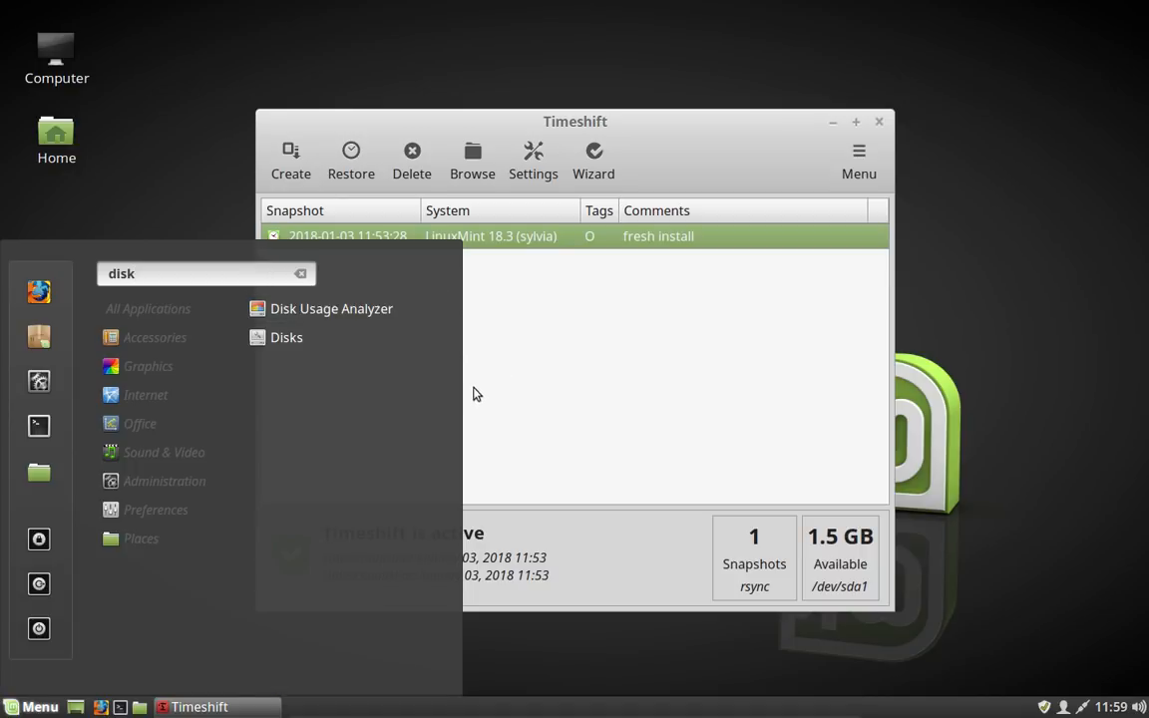
left_click(408, 341)
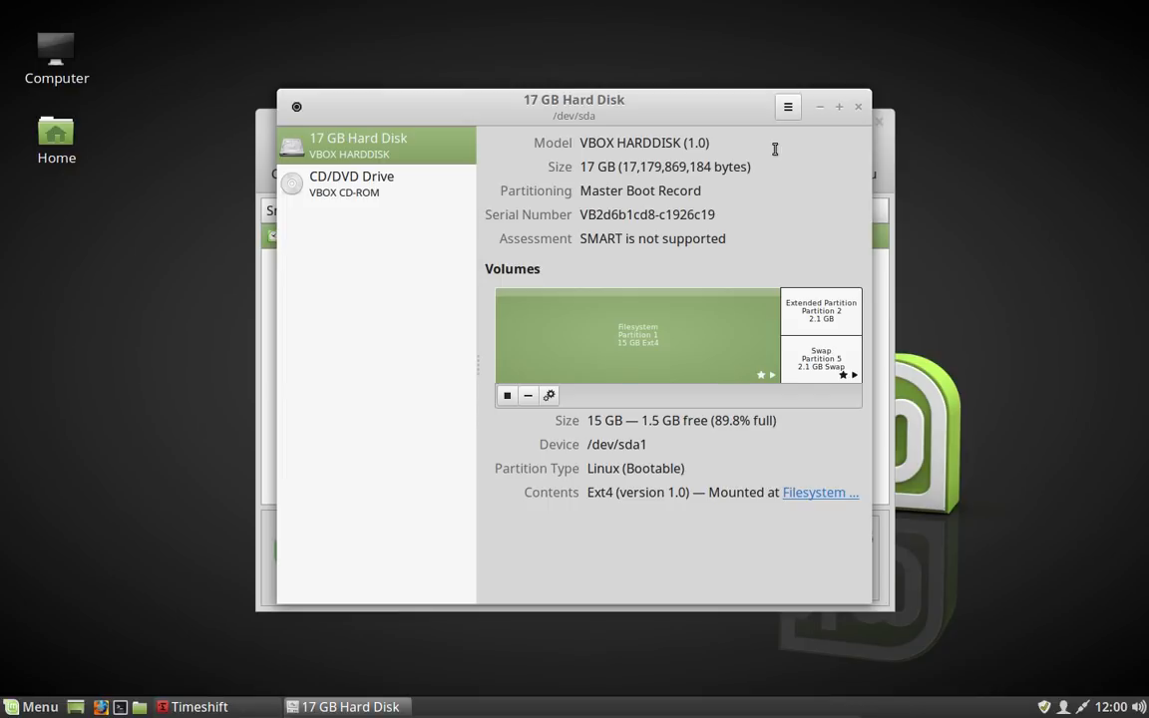
left_click(788, 106)
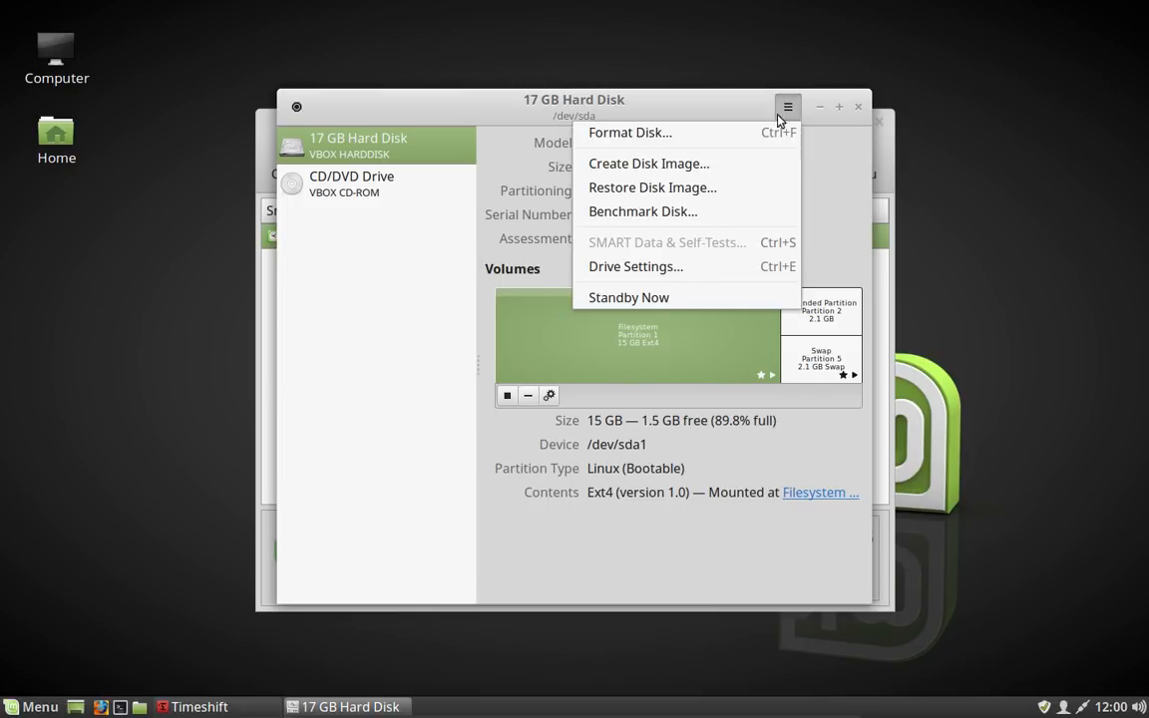
left_click(704, 269)
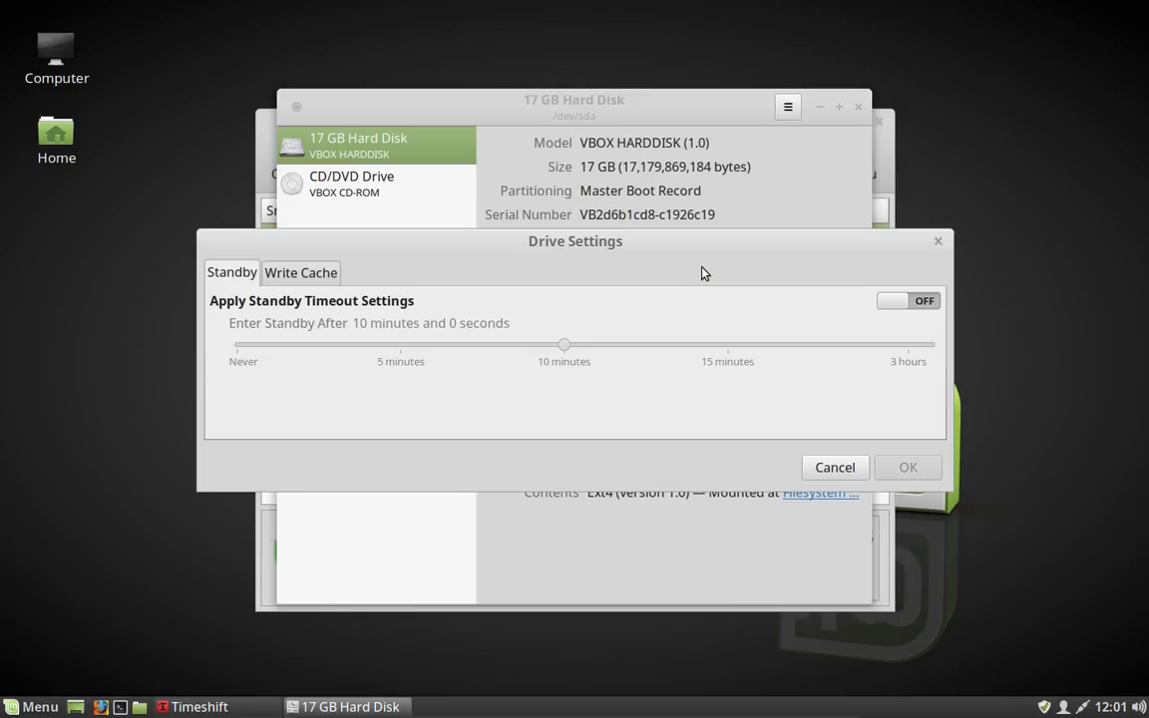
left_click(324, 276)
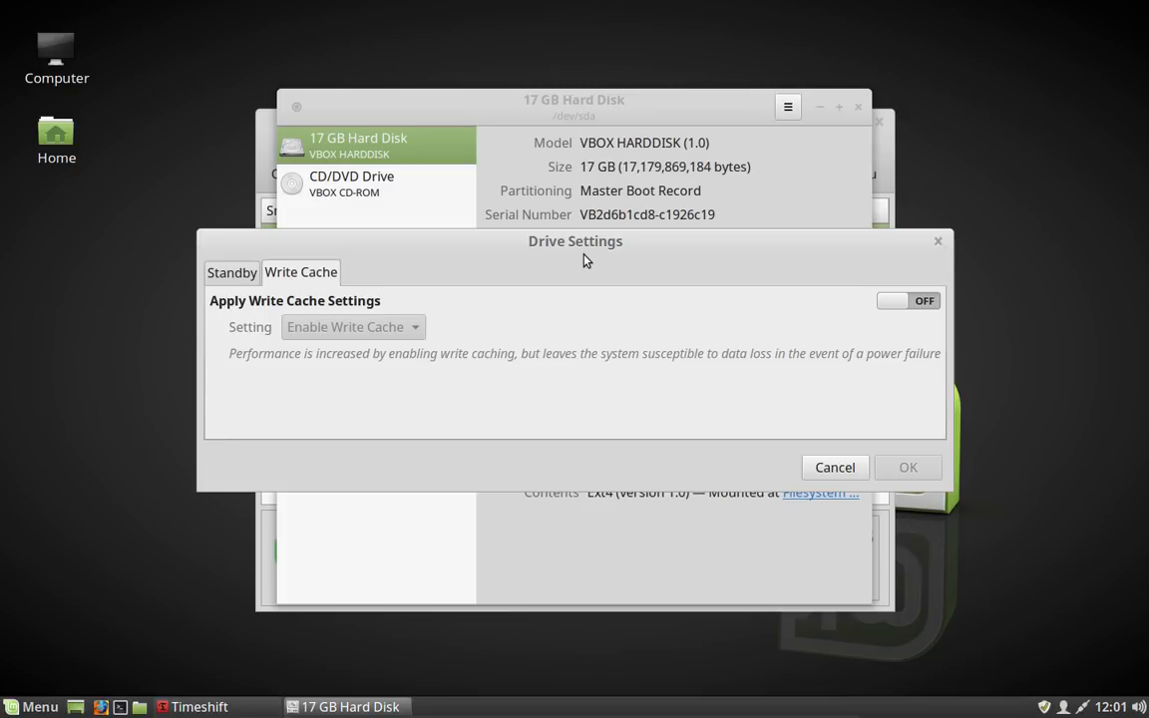
left_click(881, 307)
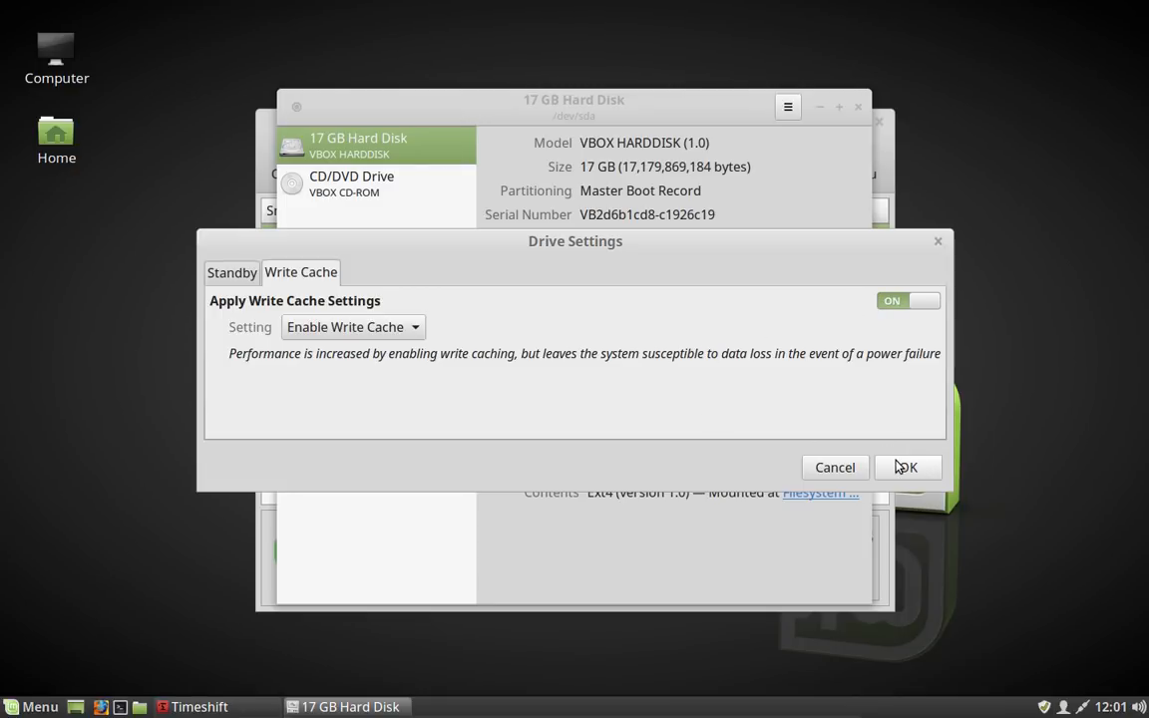
left_click(901, 467)
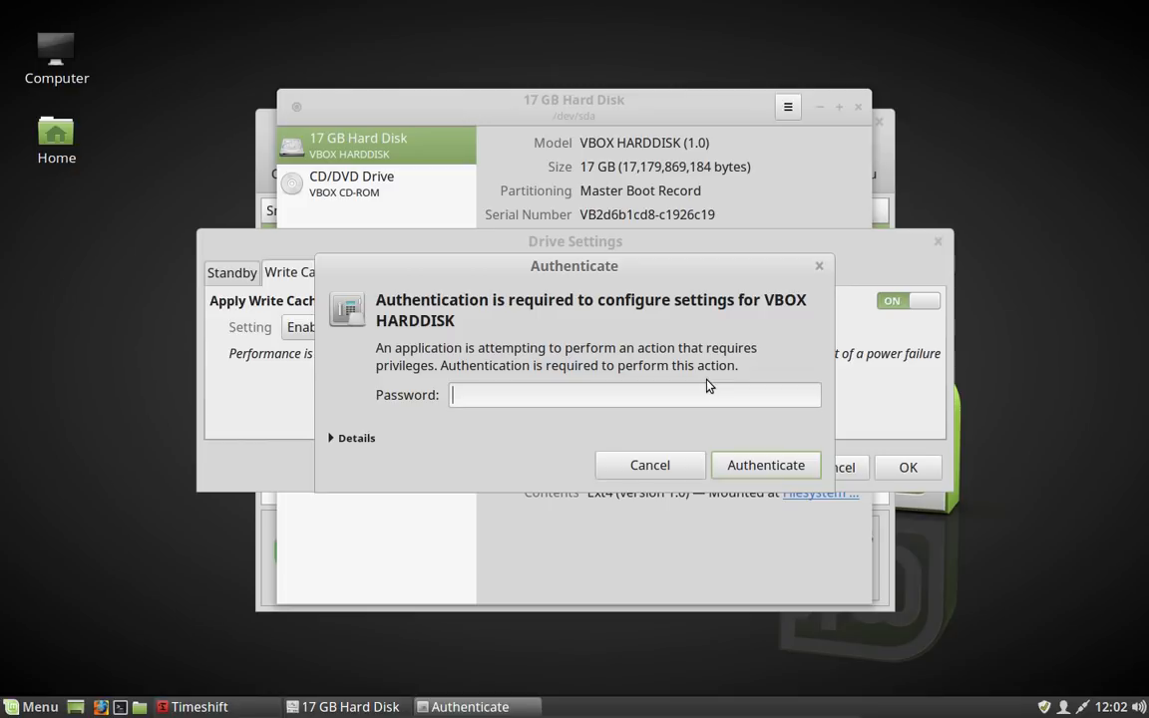
type("********")
key("Return")
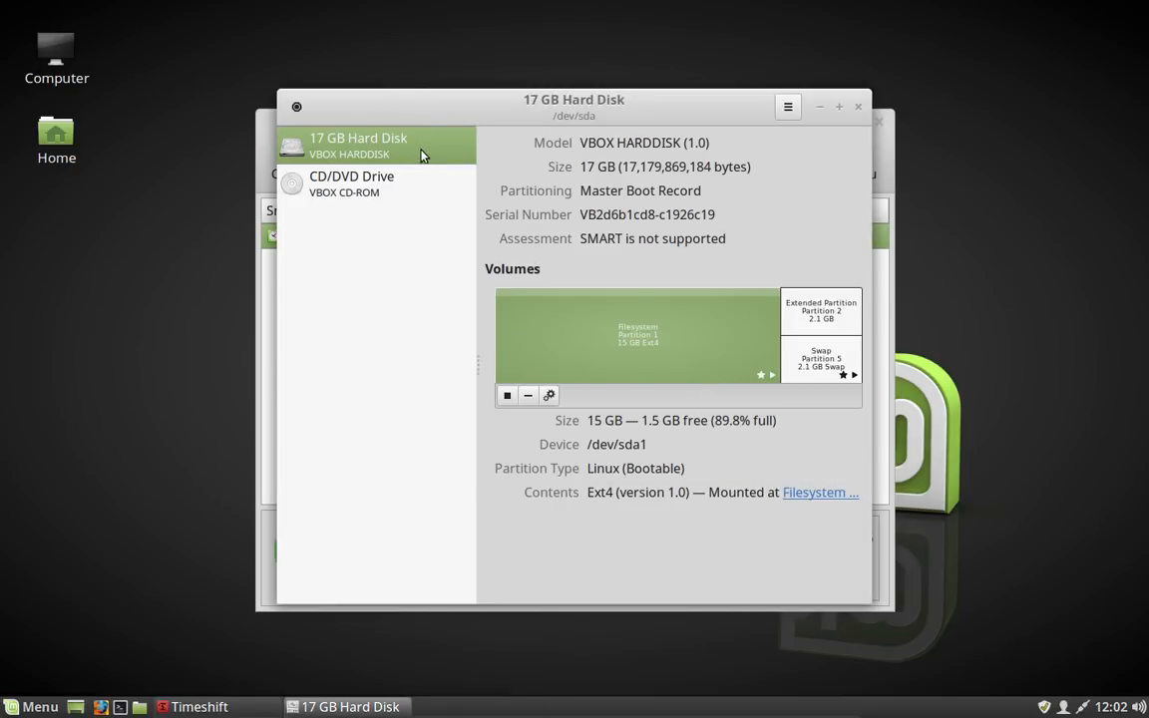
Step: Reopen the drive's Write Cache settings to check them, then close Disks and Timeshift
left_click(788, 107)
left_click(736, 276)
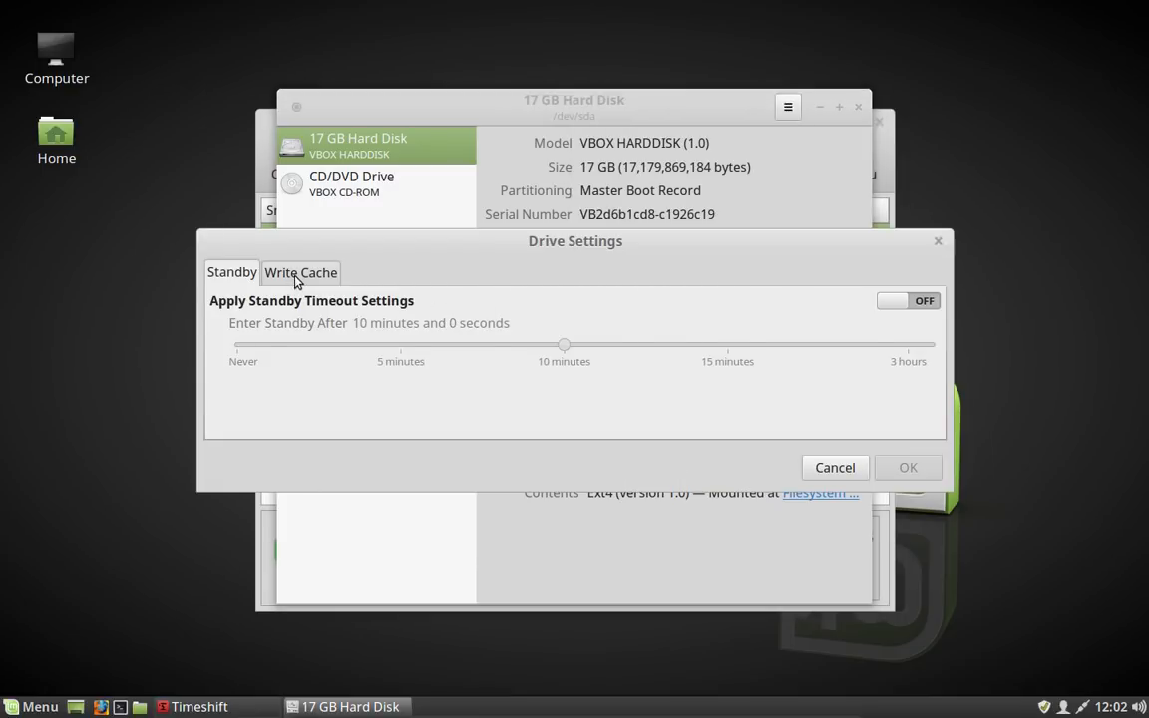
left_click(296, 279)
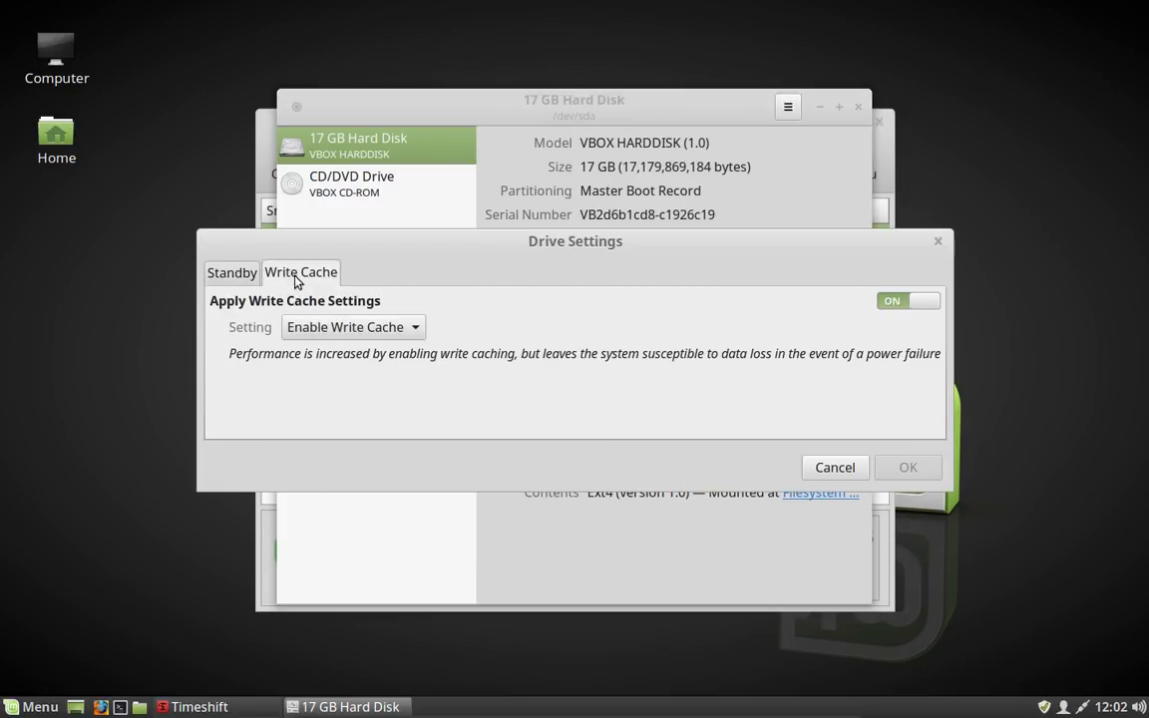
left_click(836, 468)
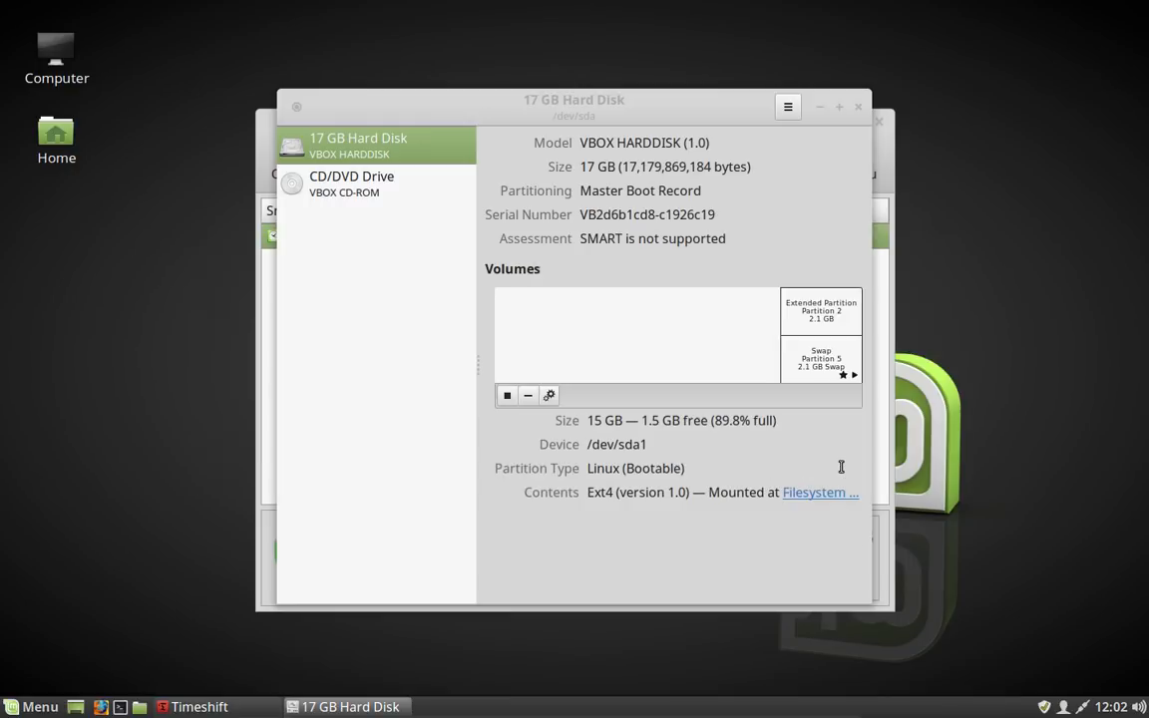
left_click(859, 107)
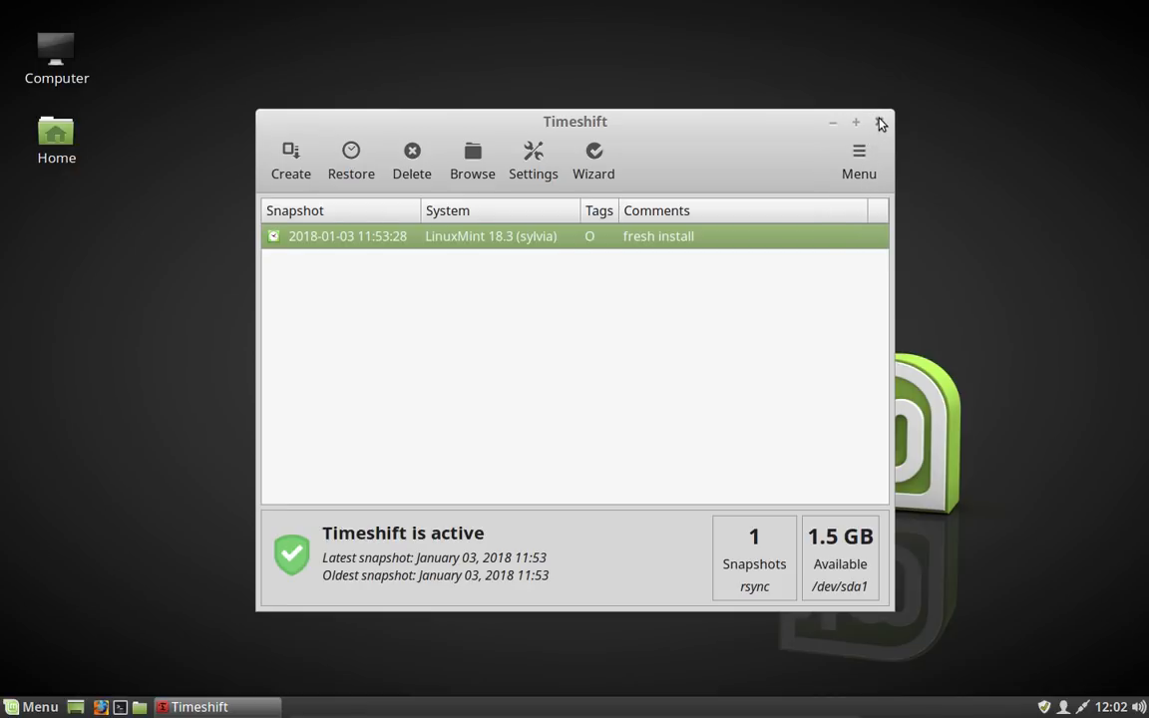
left_click(879, 122)
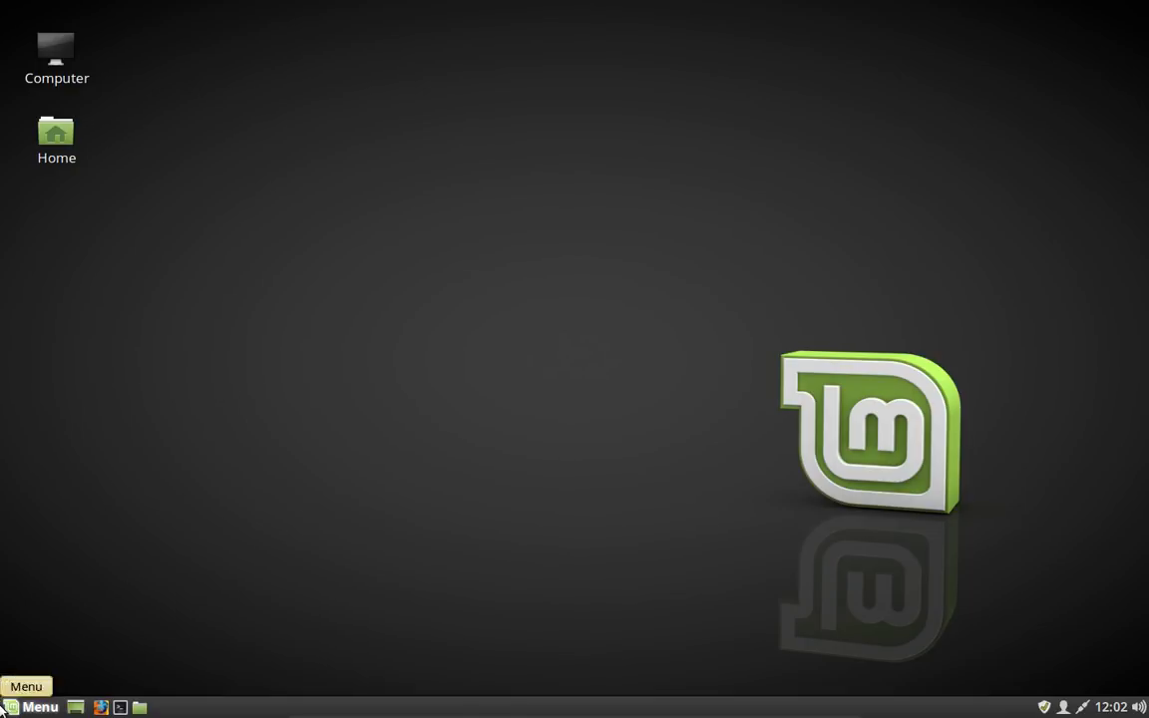
Step: Open Startup Applications from System Settings and switch off mintwelcome and Support for NVIDIA Prime
left_click(30, 706)
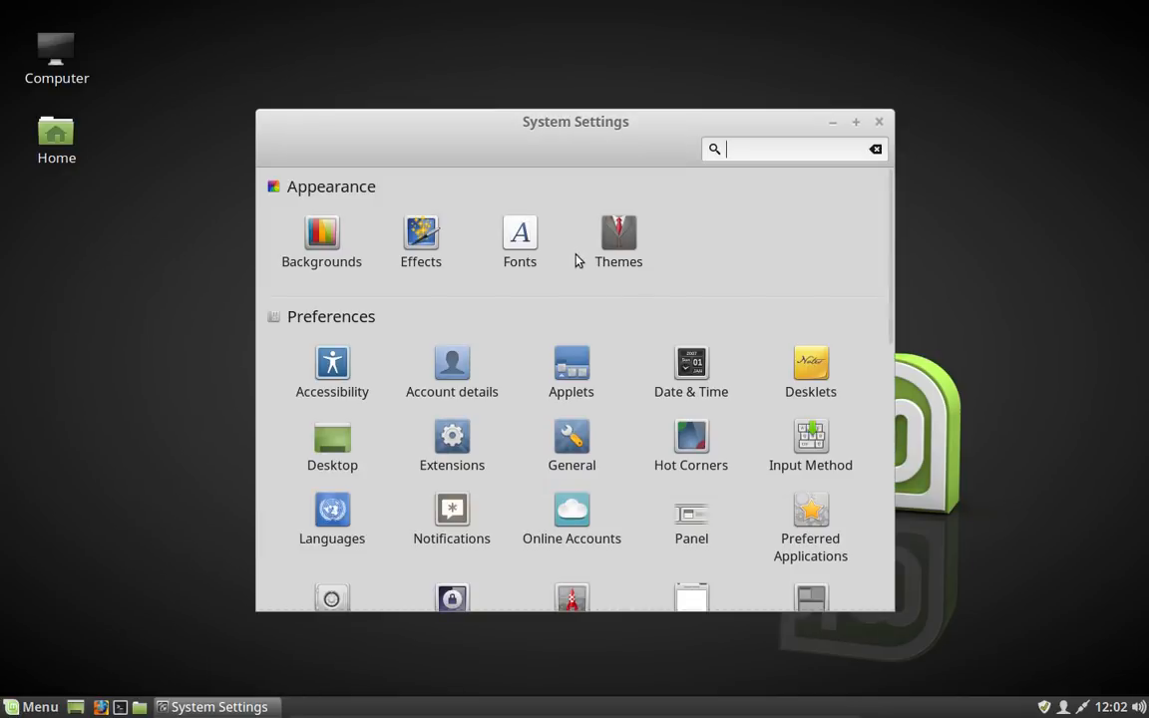
scroll(589, 295, "down", 10)
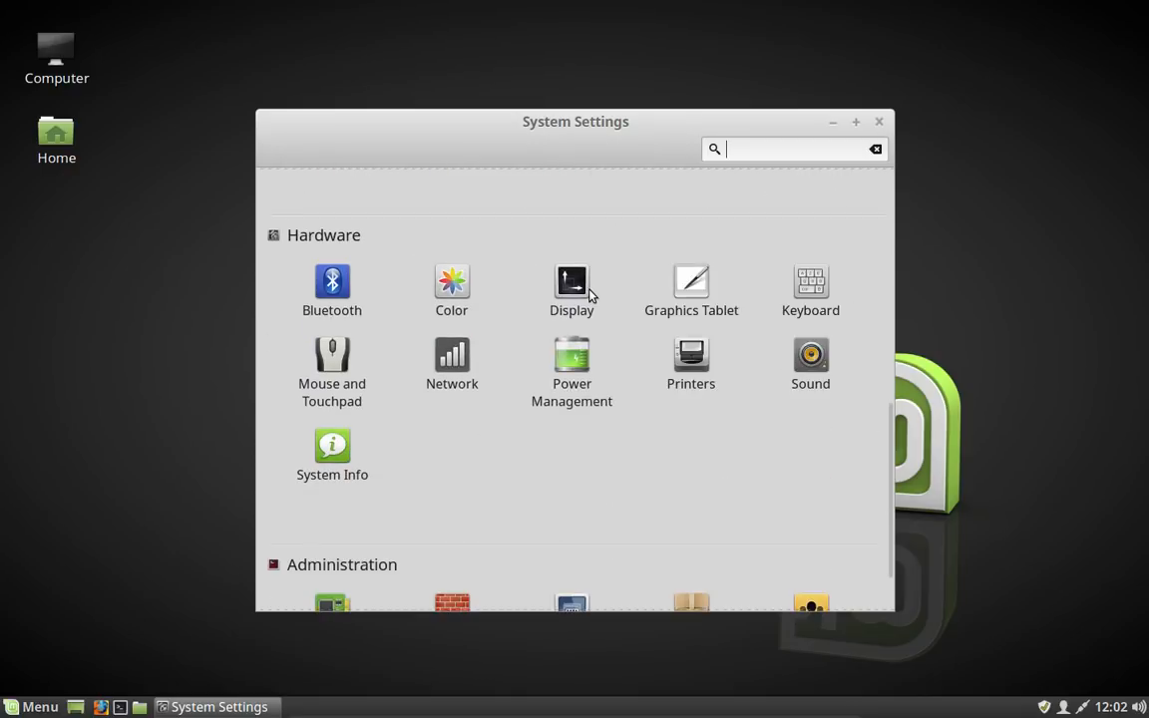
scroll(590, 295, "down", 2)
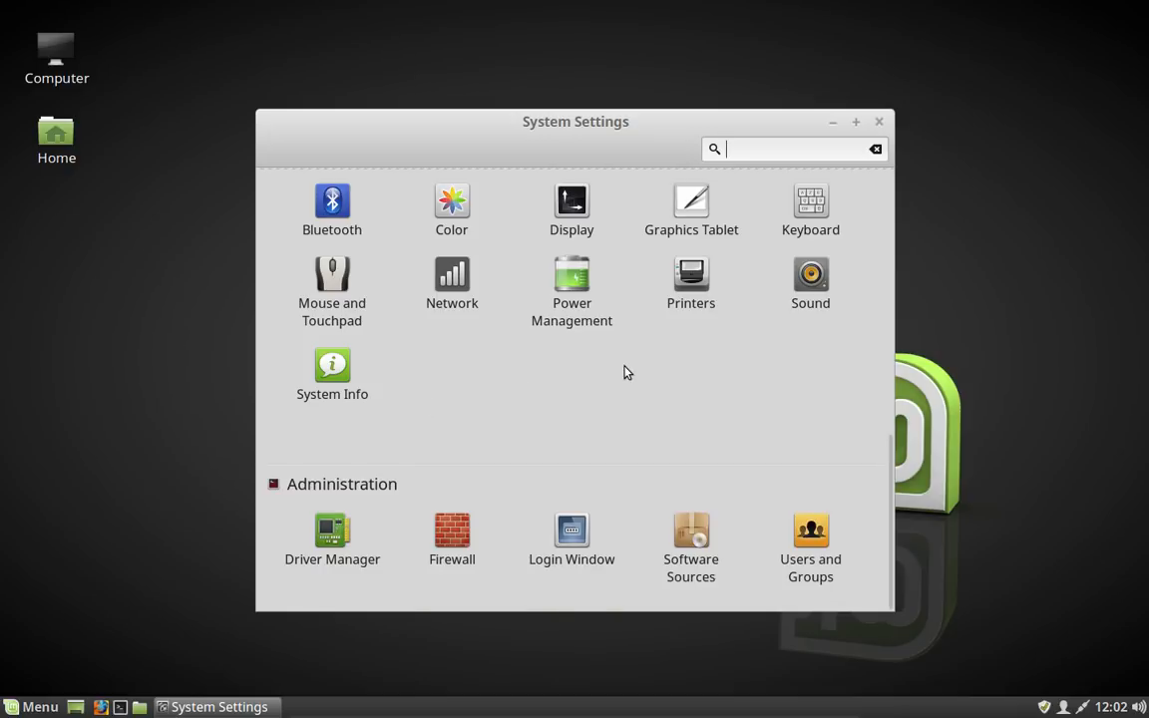
scroll(627, 372, "up", 6)
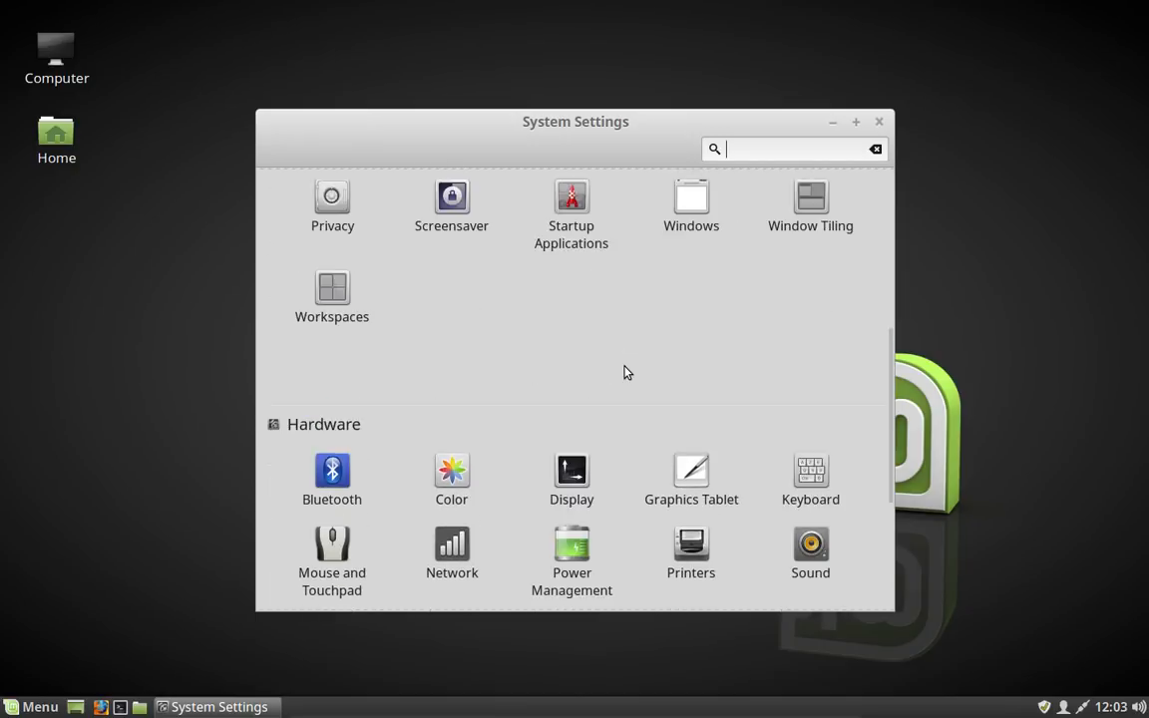
left_click(579, 257)
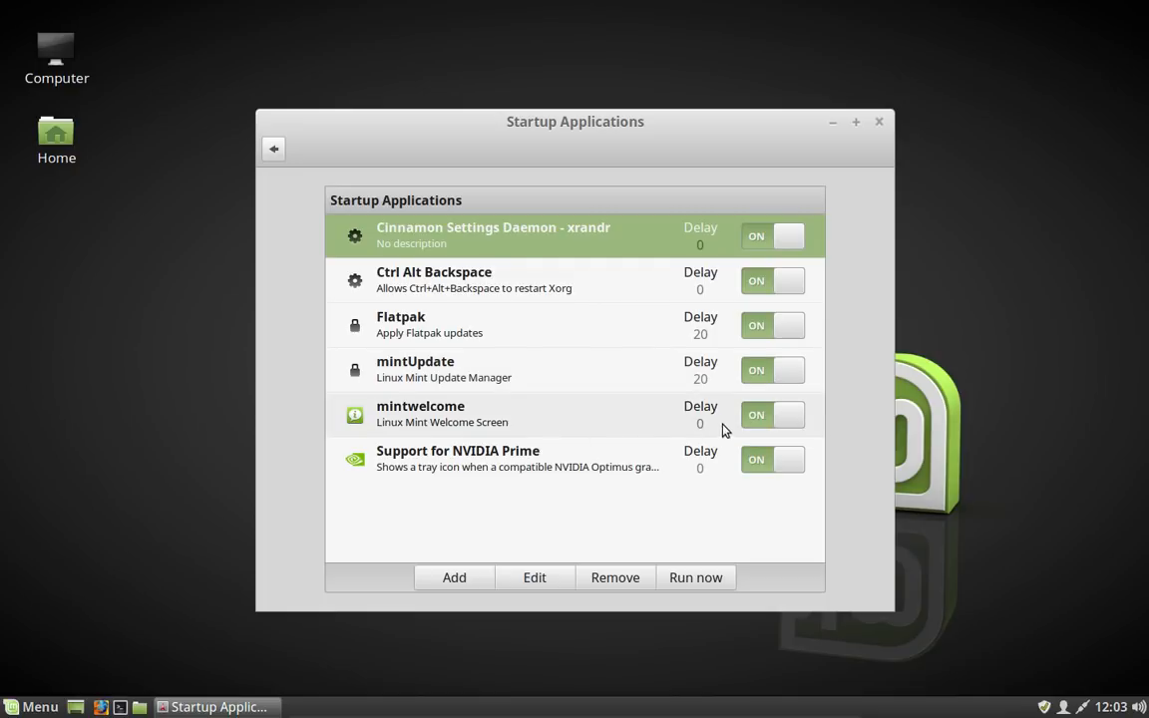
left_click(786, 418)
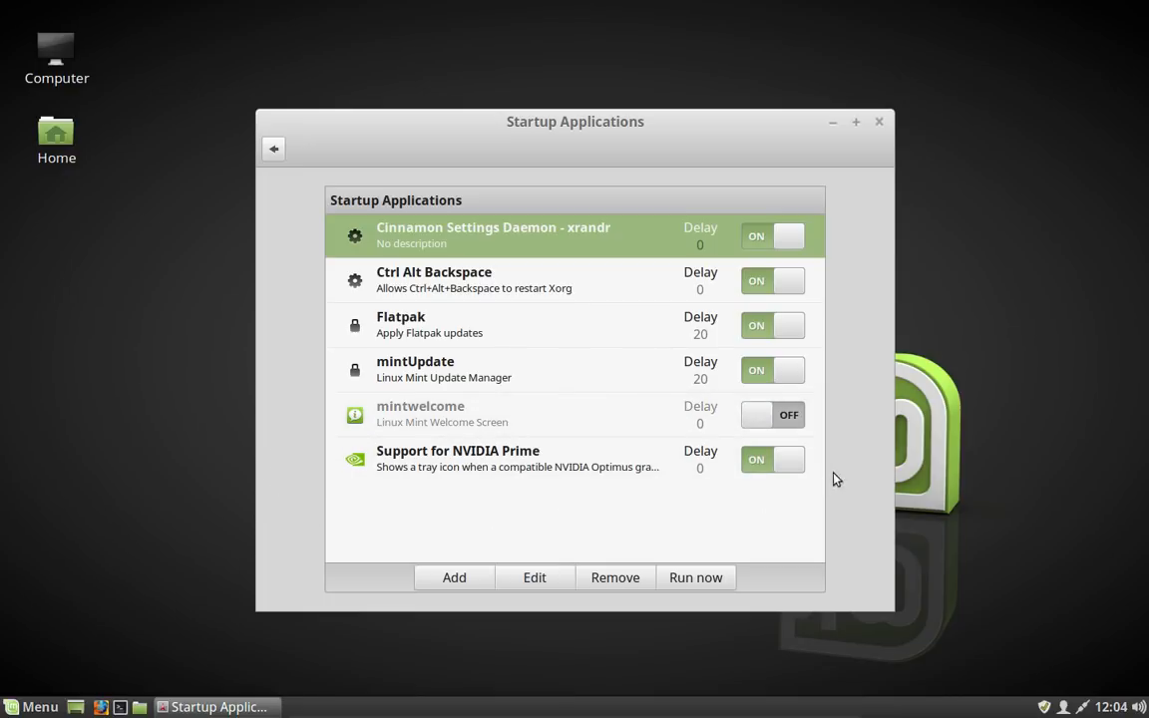
left_click(796, 463)
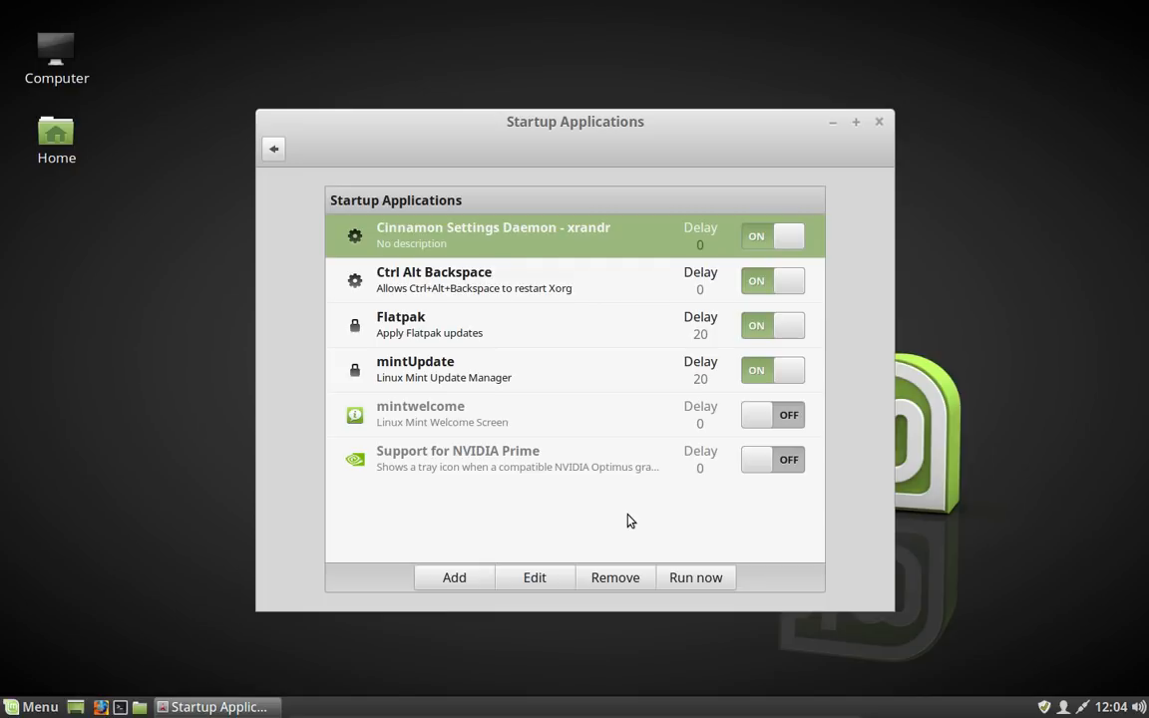
Step: Add the Terminal application to the startup applications list
left_click(450, 583)
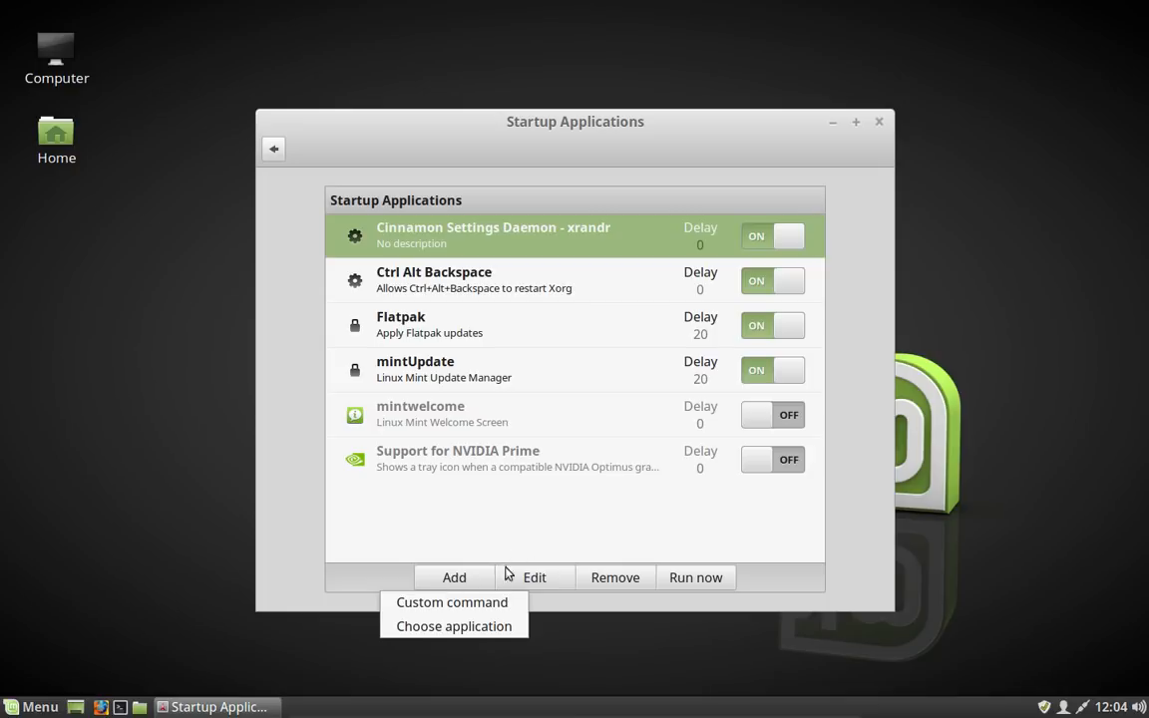
left_click(486, 627)
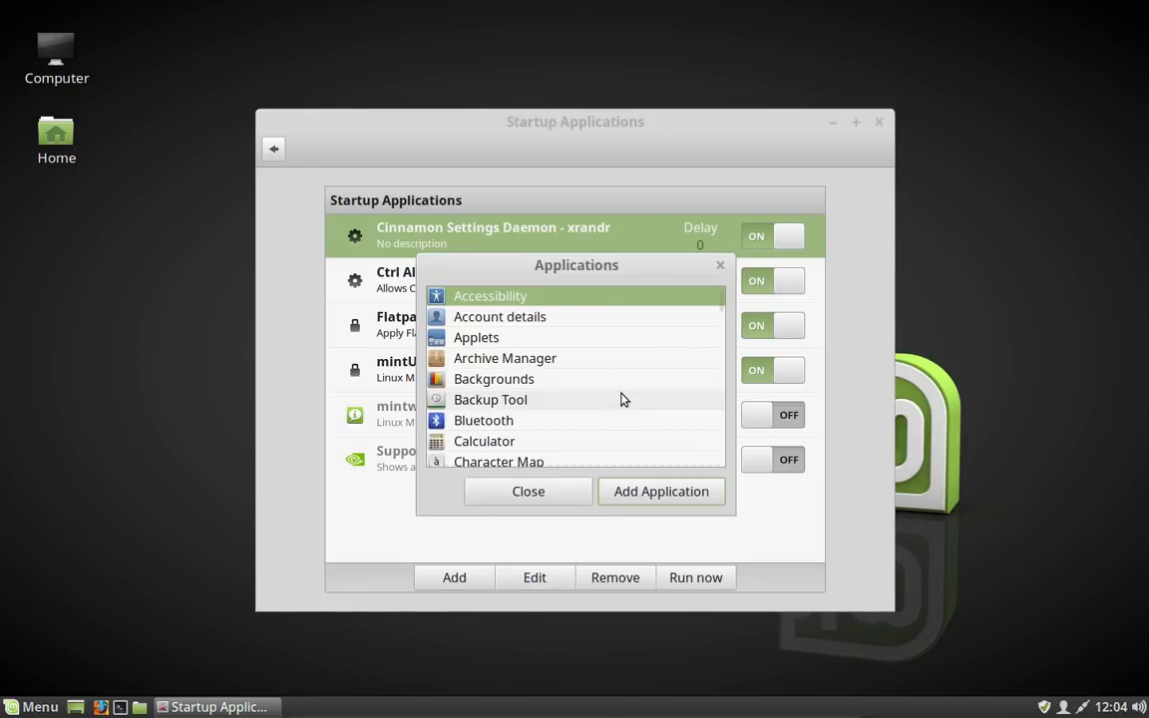
scroll(616, 401, "down", 10)
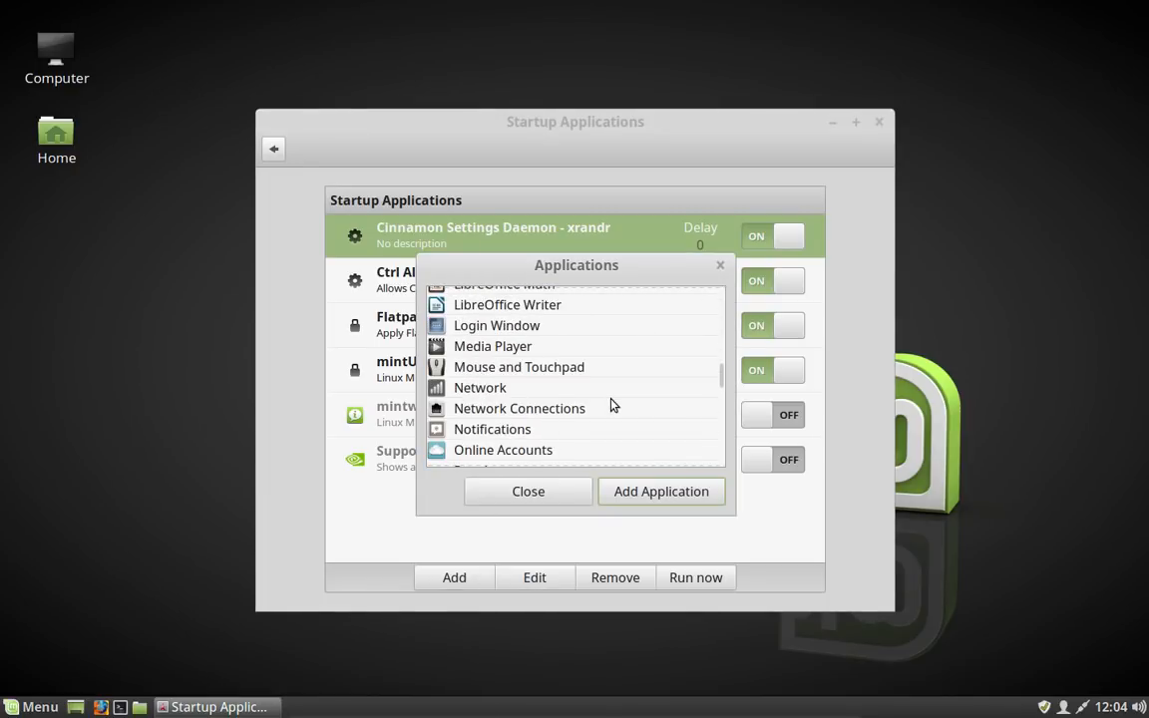
scroll(613, 404, "down", 8)
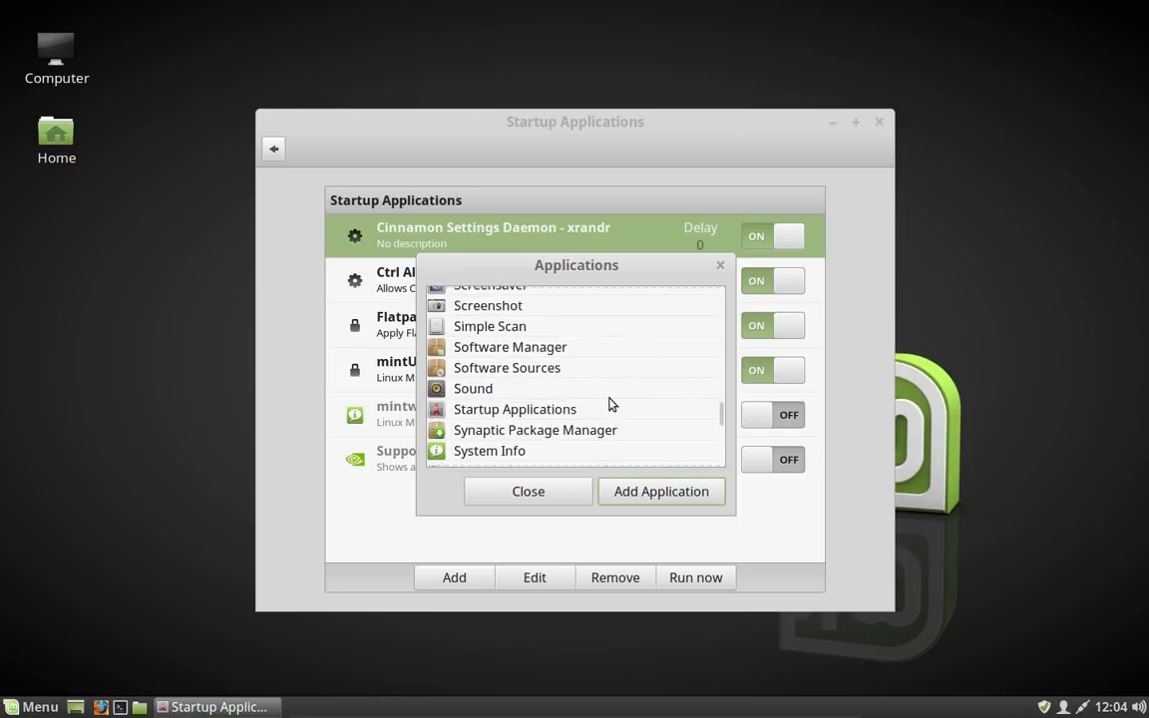
scroll(611, 403, "down", 4)
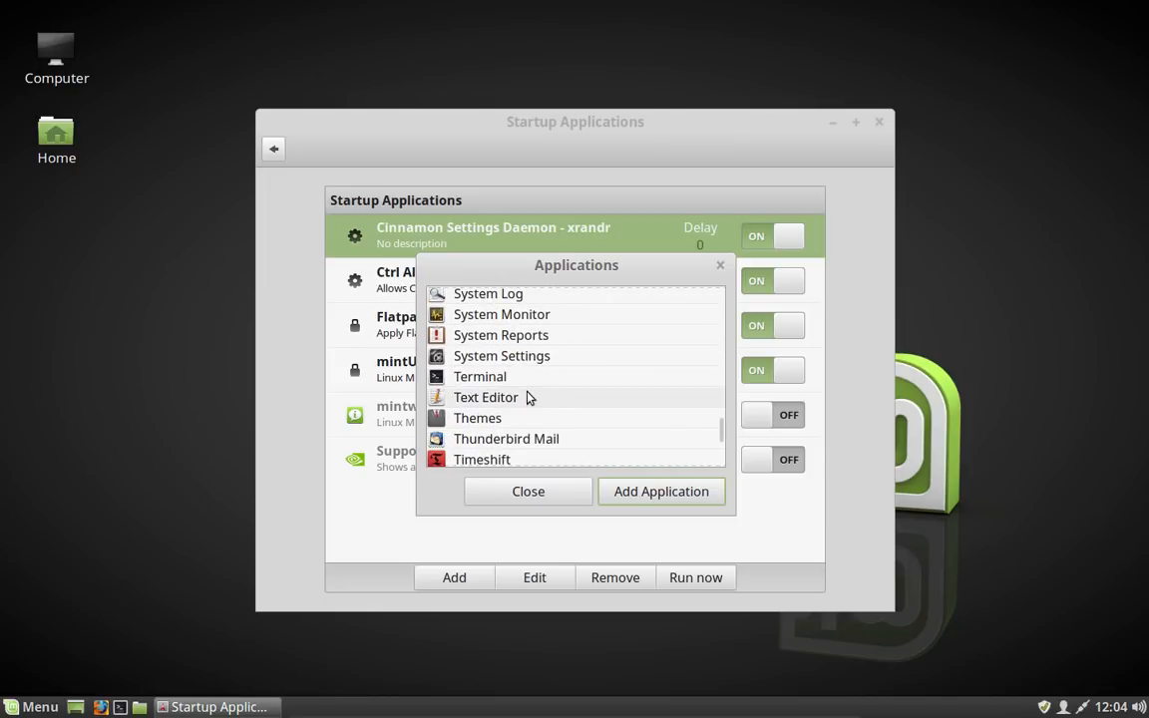
left_click(514, 379)
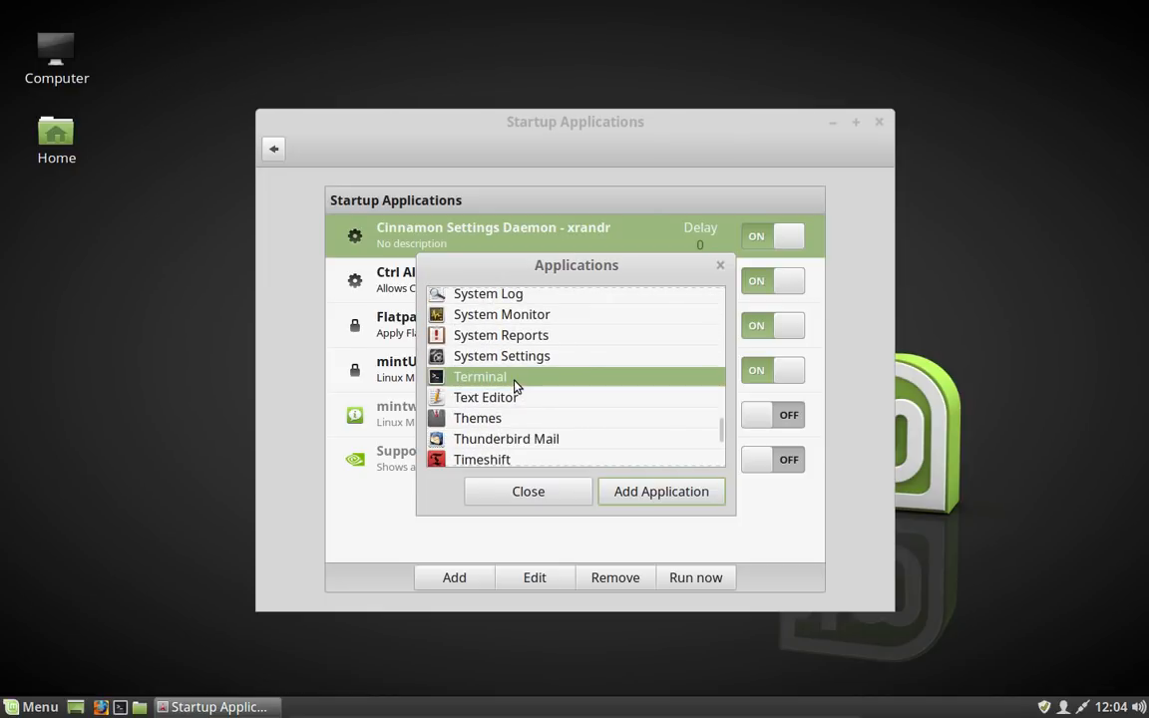
left_click(660, 498)
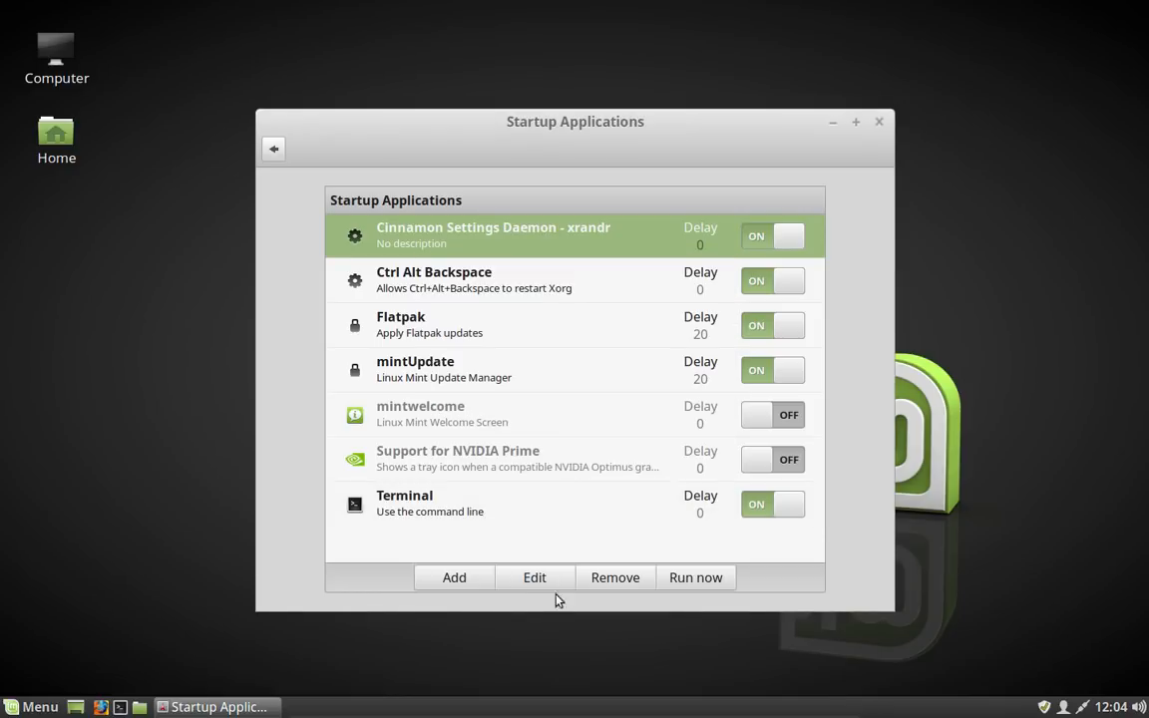
Step: Set the startup delay of Cinnamon Settings Daemon - xrandr to 5, save, and close Startup Applications
left_click(529, 578)
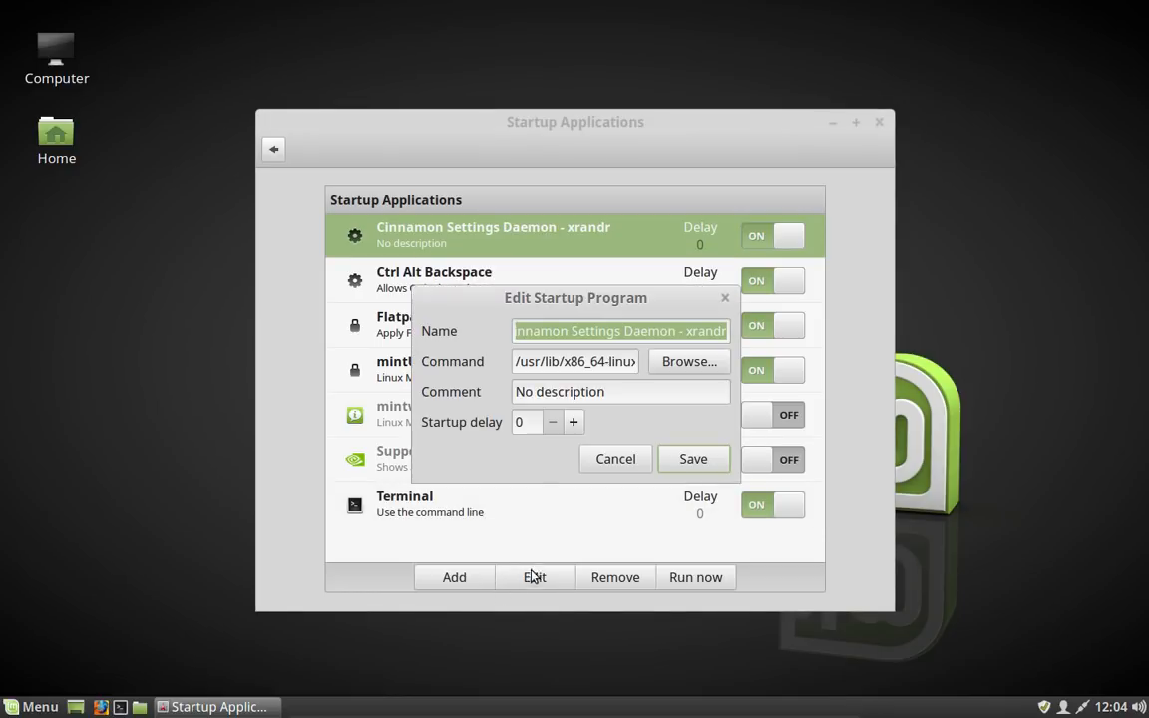
left_click(575, 423)
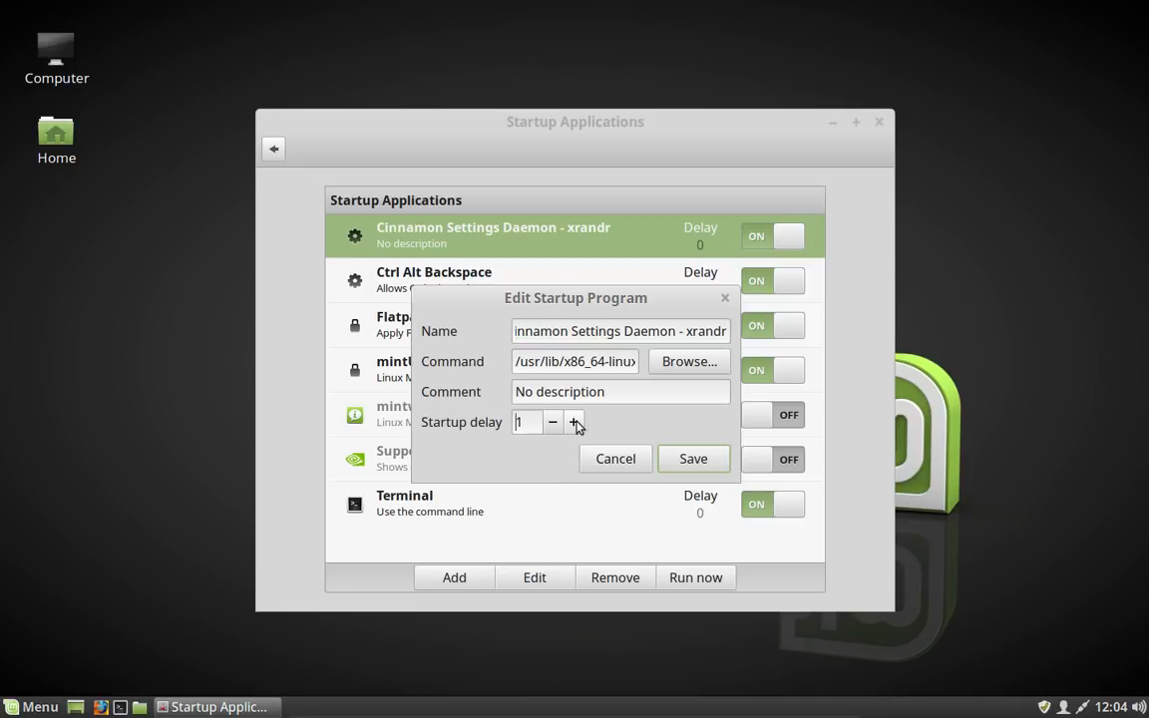
left_click(576, 423)
left_click(576, 423)
left_click(576, 423)
left_click(576, 423)
left_click(691, 465)
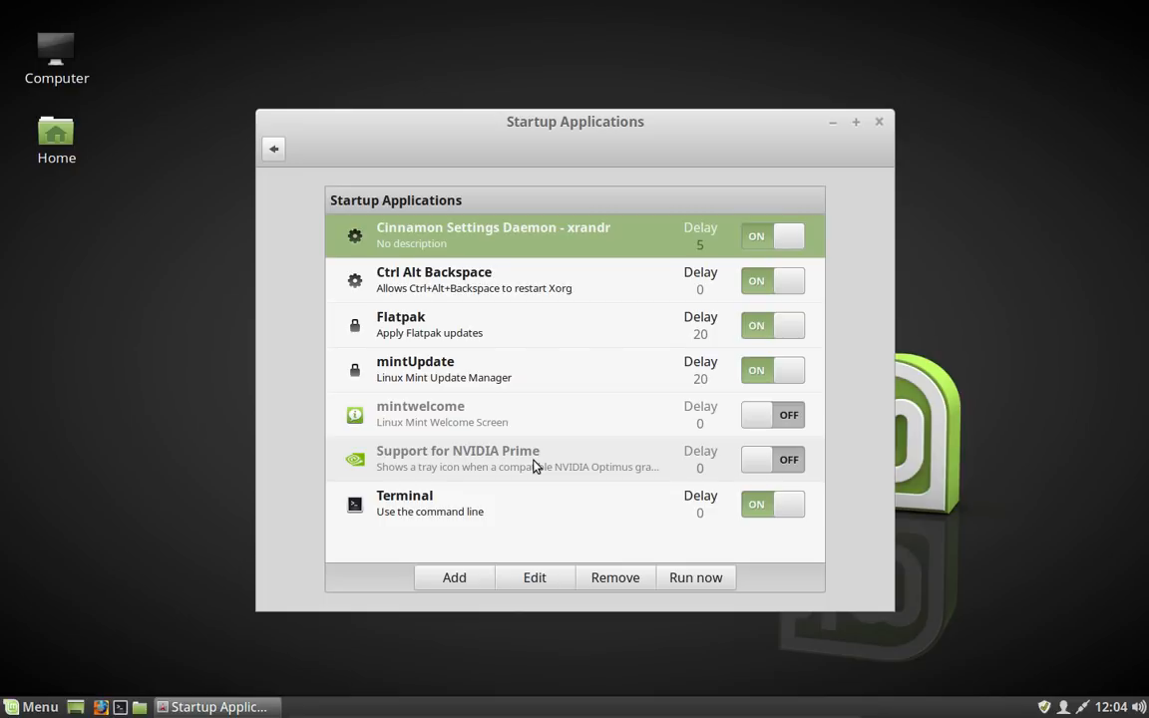
left_click(878, 124)
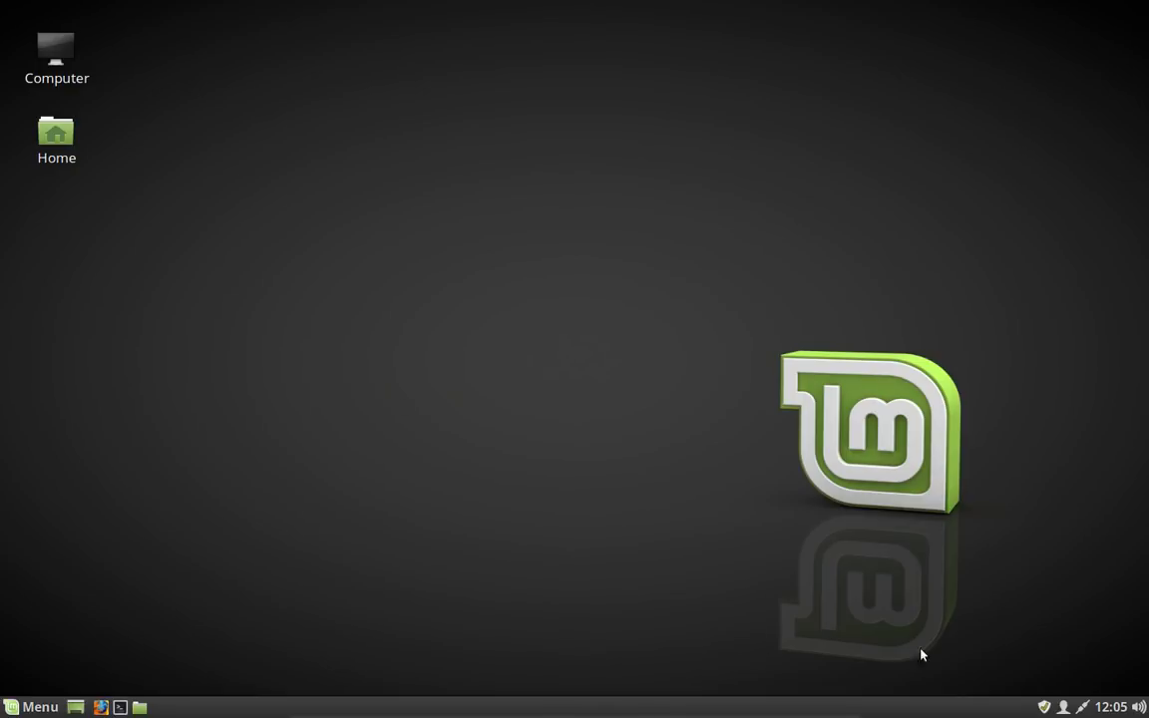
Step: Open the Update Manager from the tray to check for updates, then close it
left_click(1043, 707)
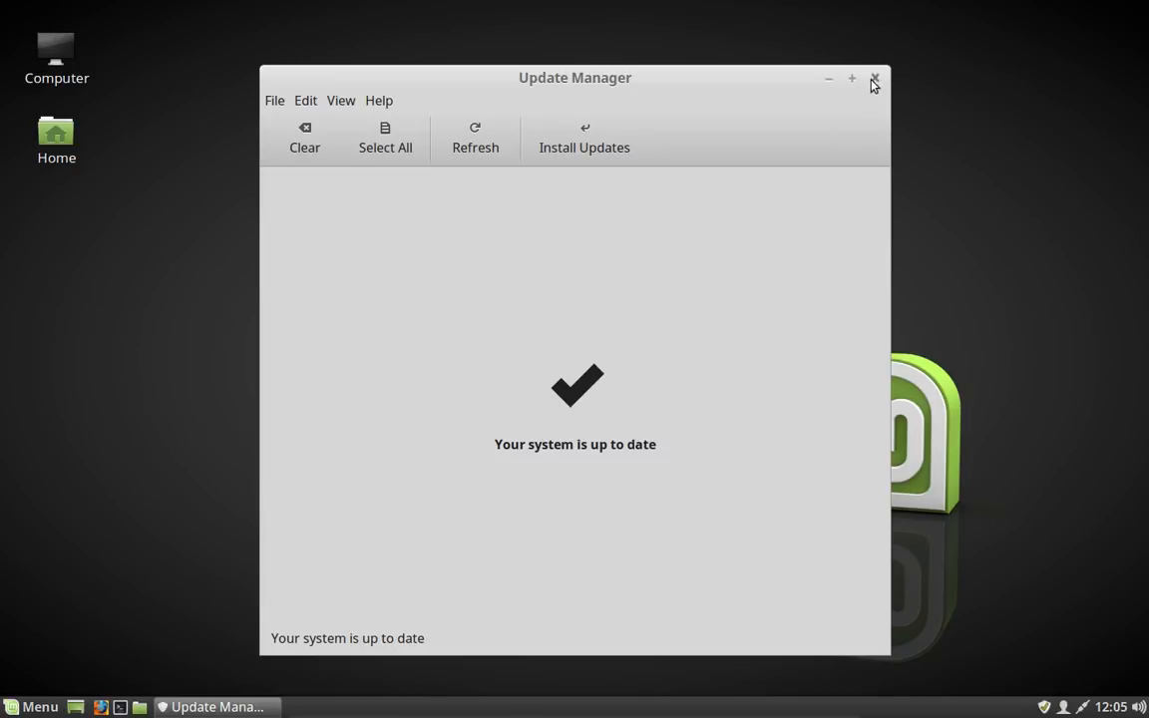
left_click(873, 79)
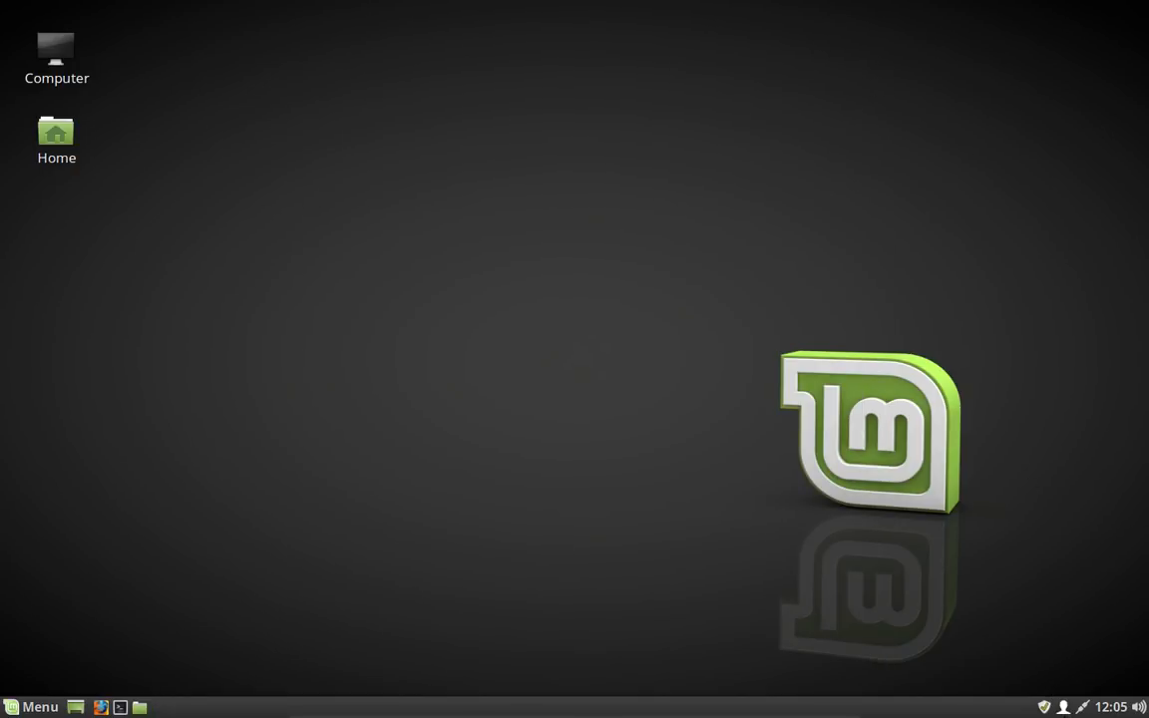
Step: Open Network Connections from the network tray and start editing Wired connection 1
left_click(1082, 707)
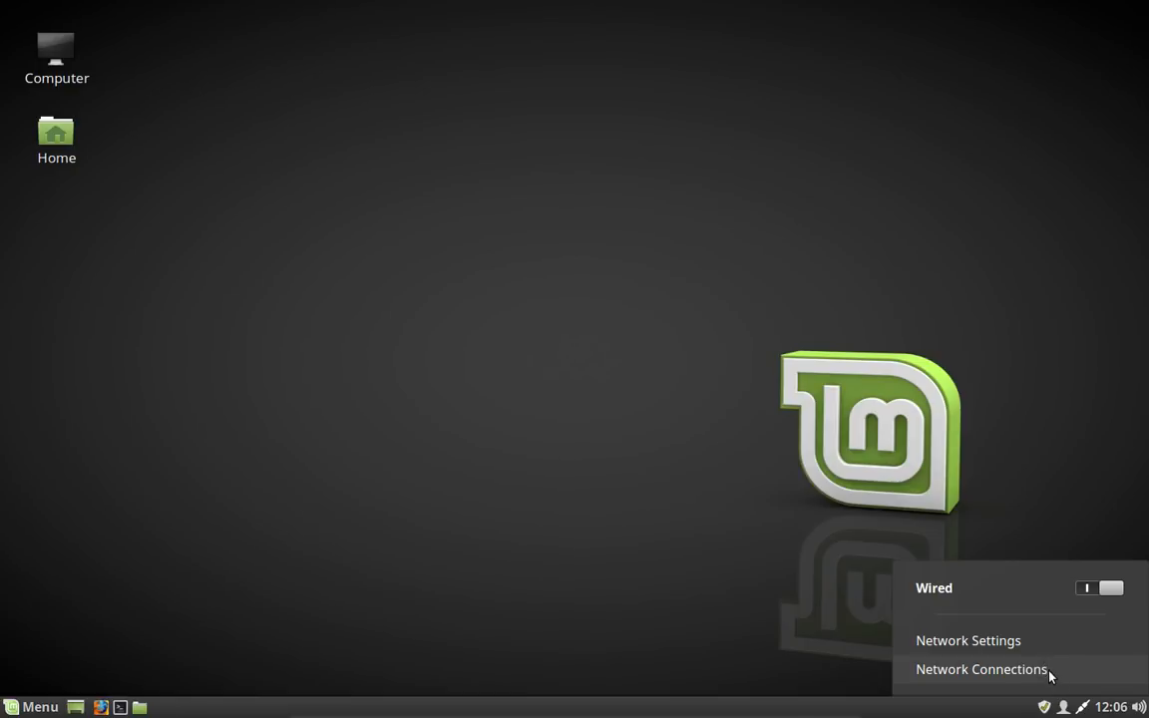
left_click(1047, 673)
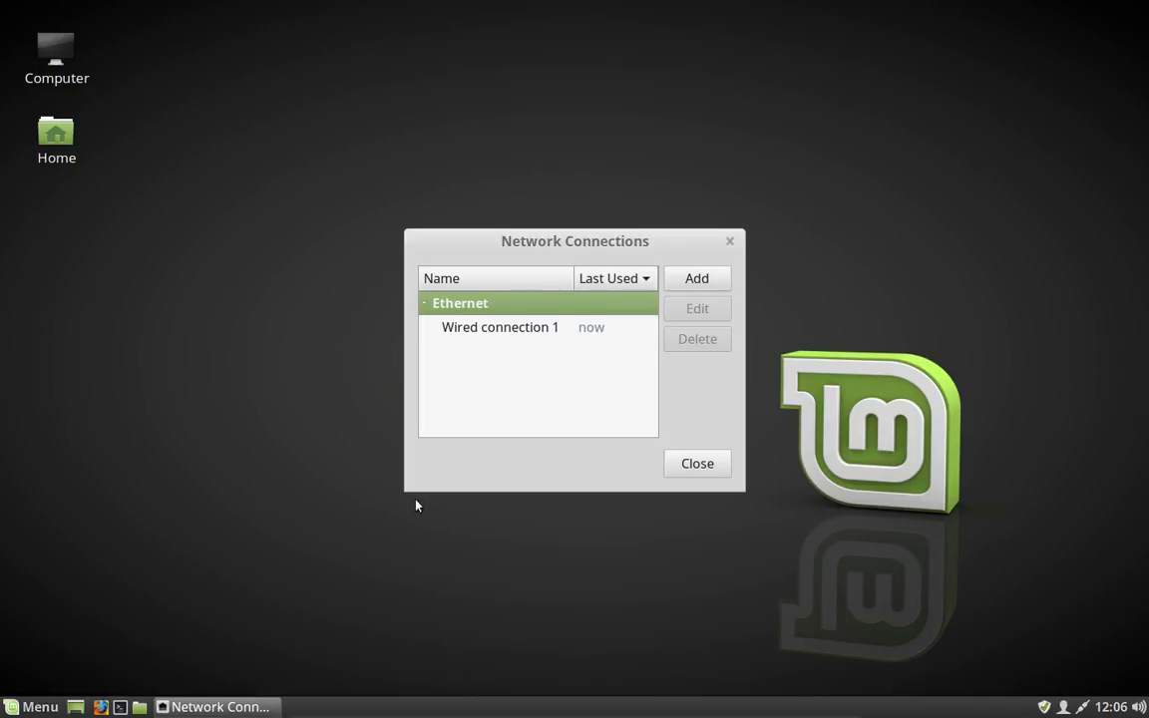
left_click(546, 338)
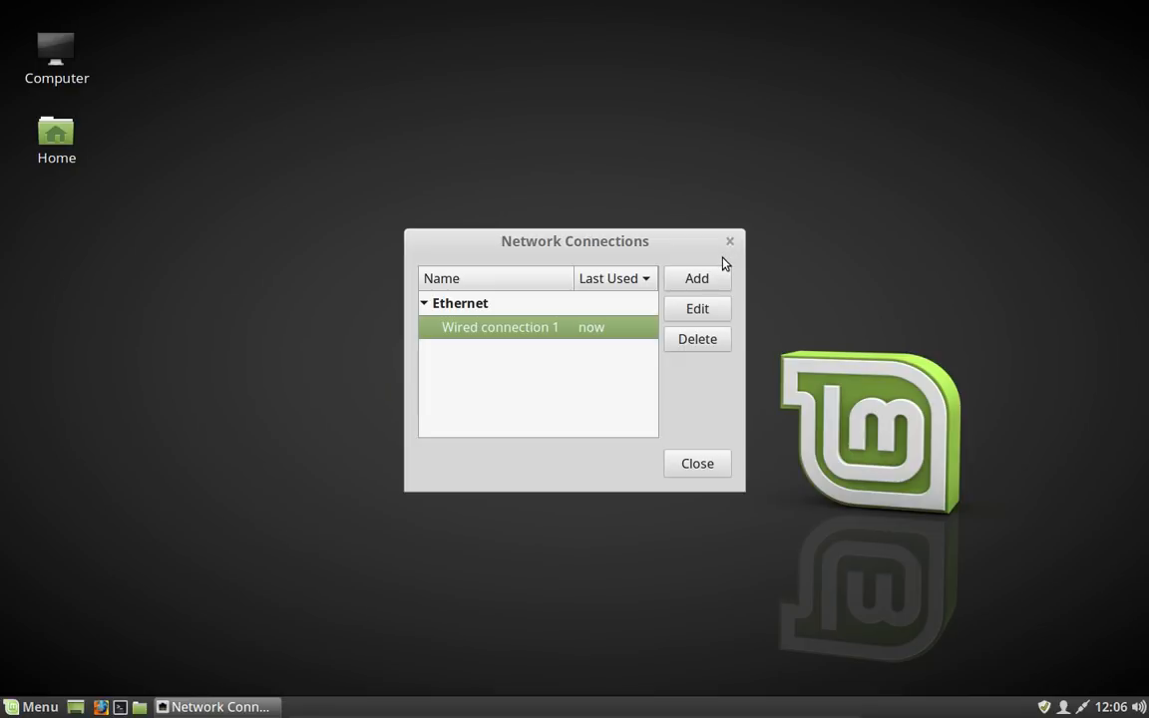
left_click(705, 312)
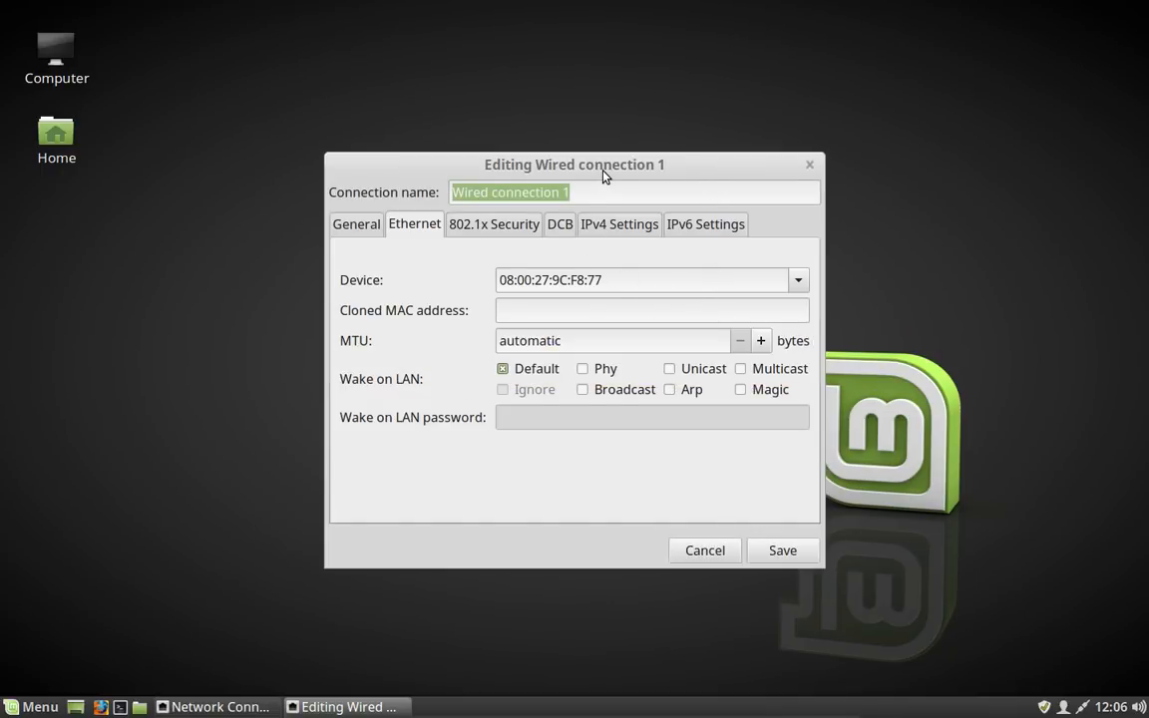
left_click_drag(603, 176, 546, 174)
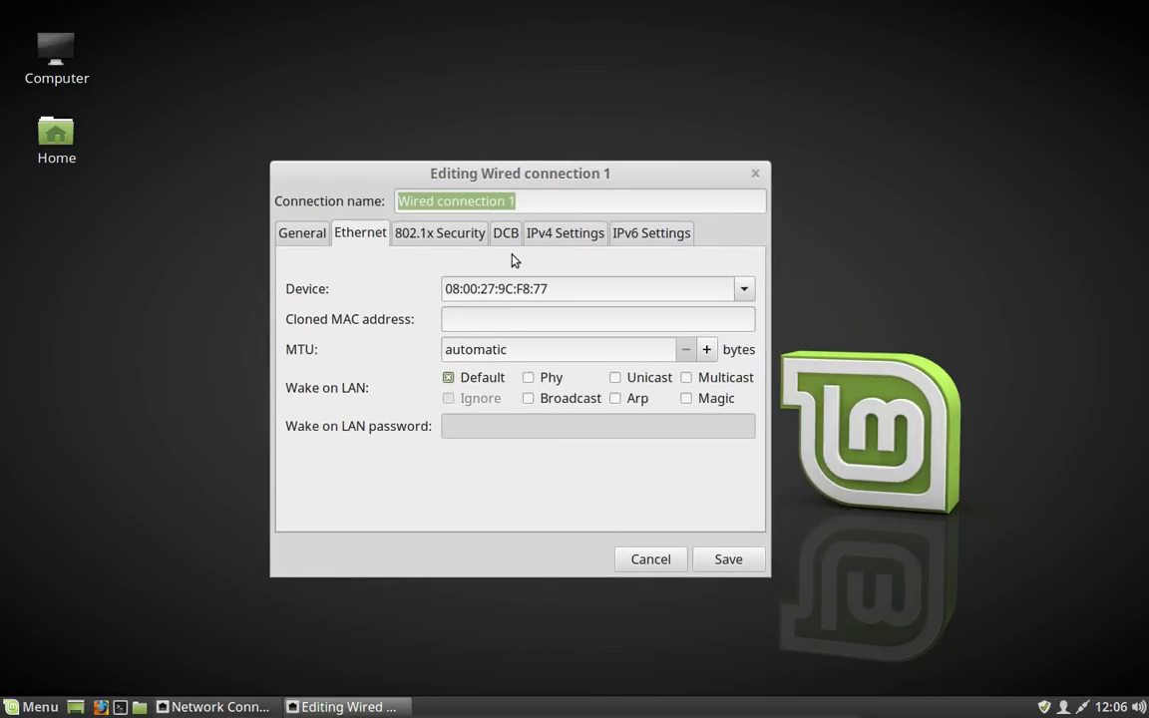
Step: Switch the connection's IPv4 method to Manual and add a new address entry
left_click(565, 234)
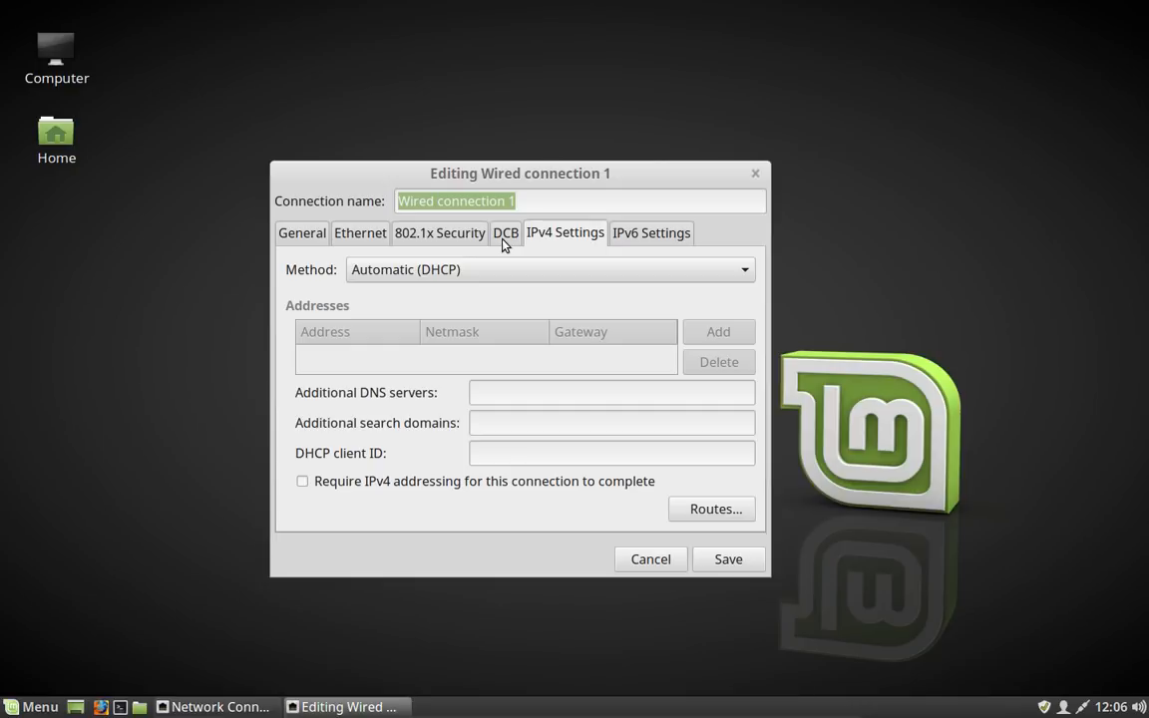
left_click(747, 268)
left_click(687, 324)
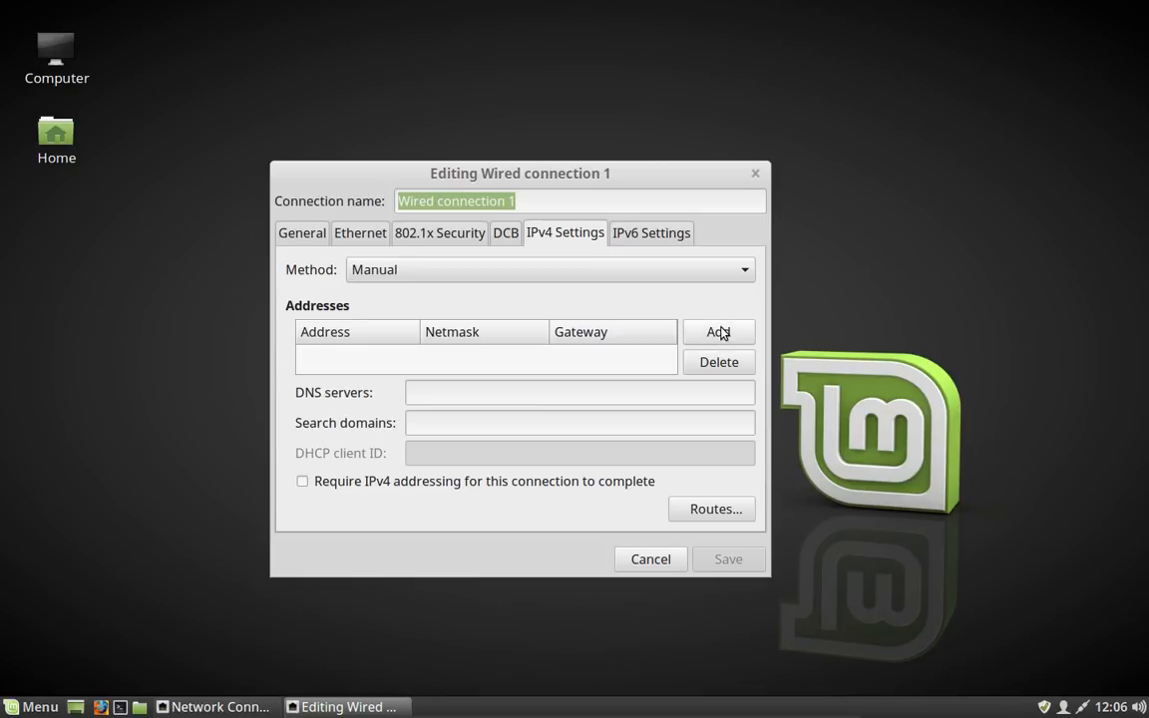
left_click(718, 331)
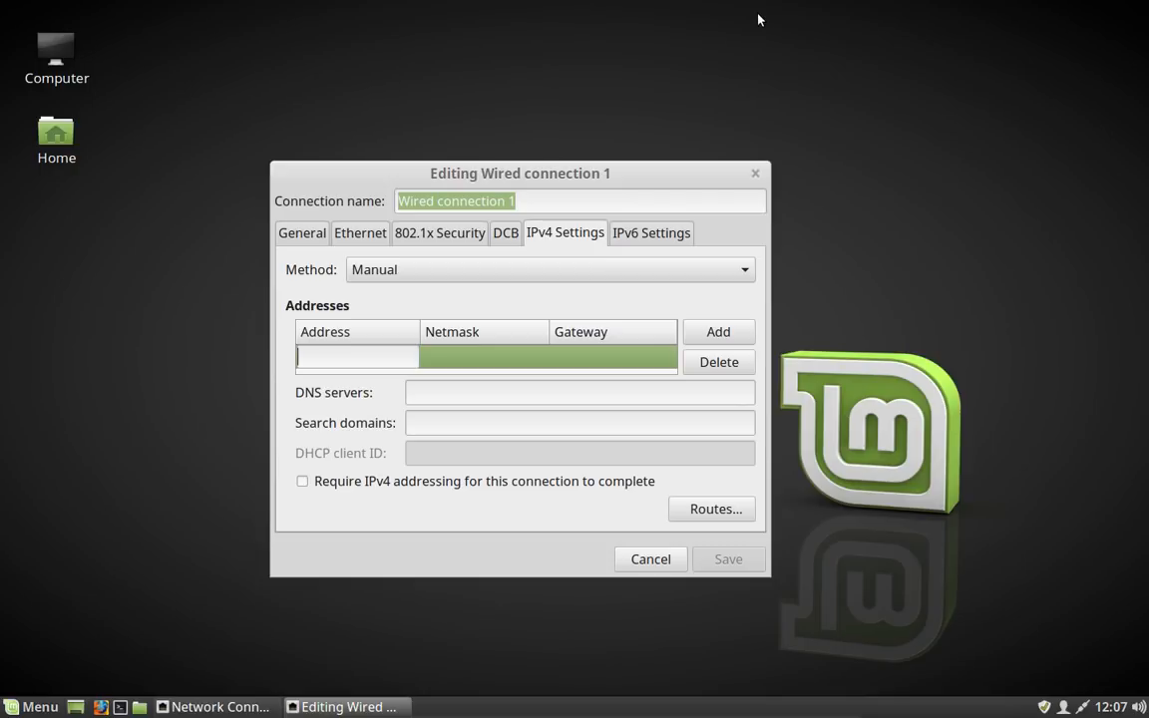
Step: Open a terminal, enlarge its text, and run ifconfig to check the current network addresses
key("ctrl+alt+t")
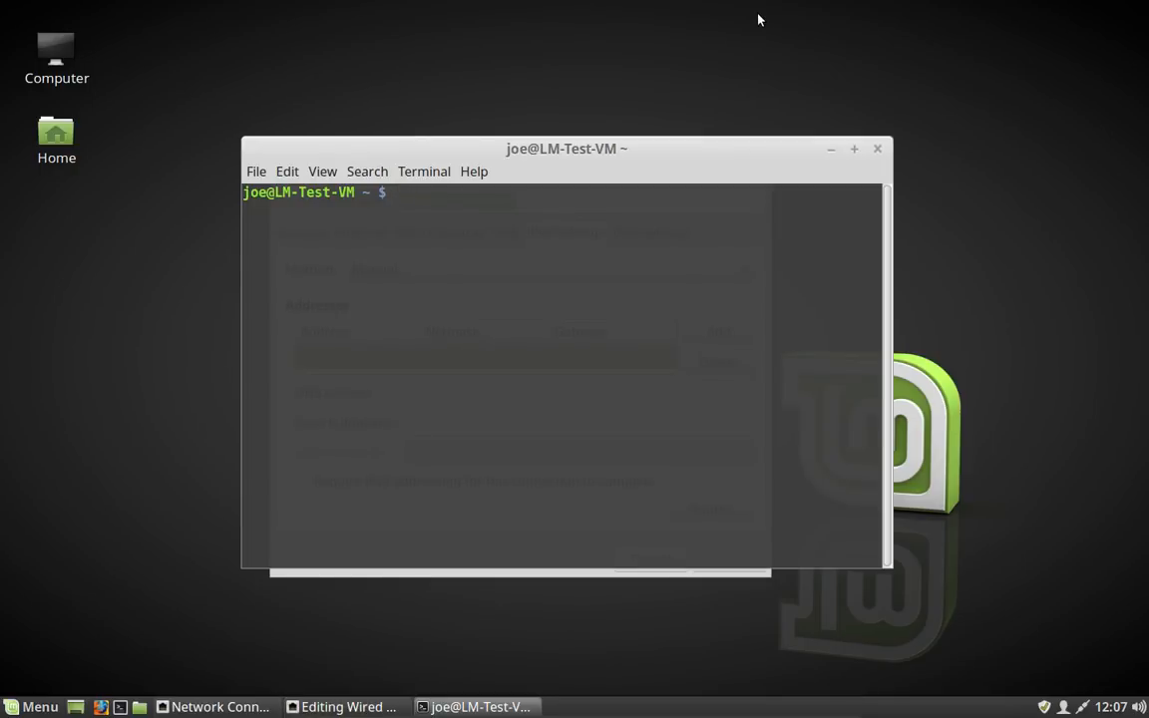
key("ctrl+plus")
key("ctrl+plus")
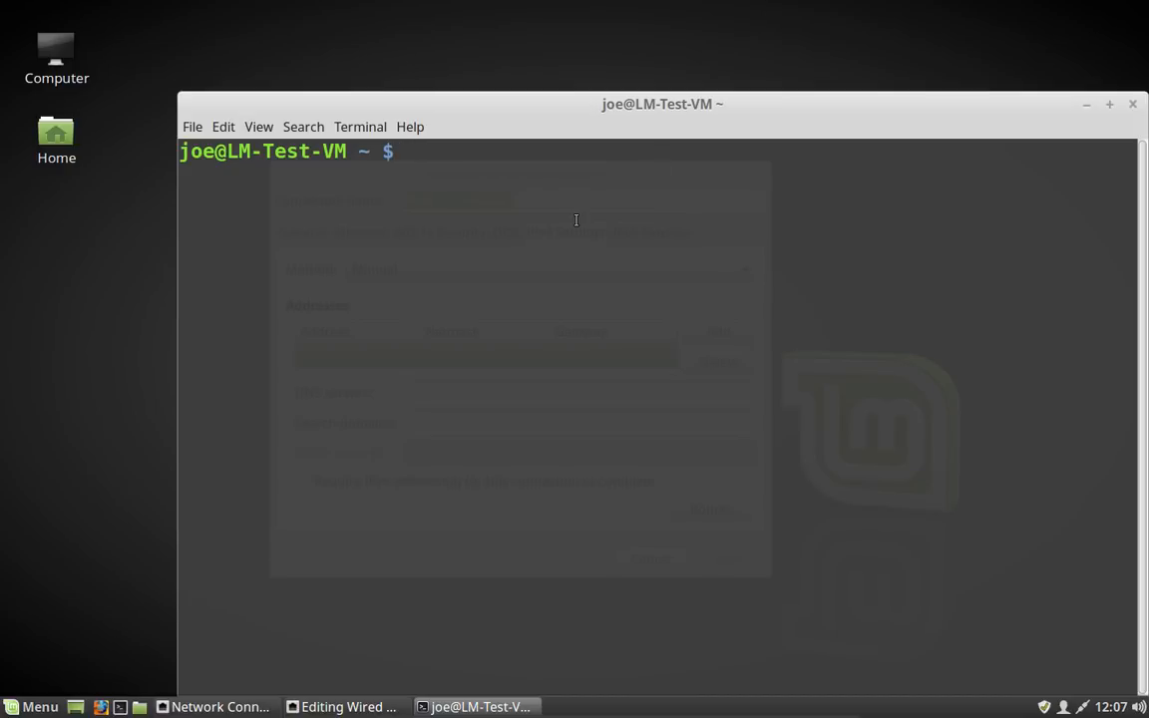
left_click_drag(577, 105, 509, 42)
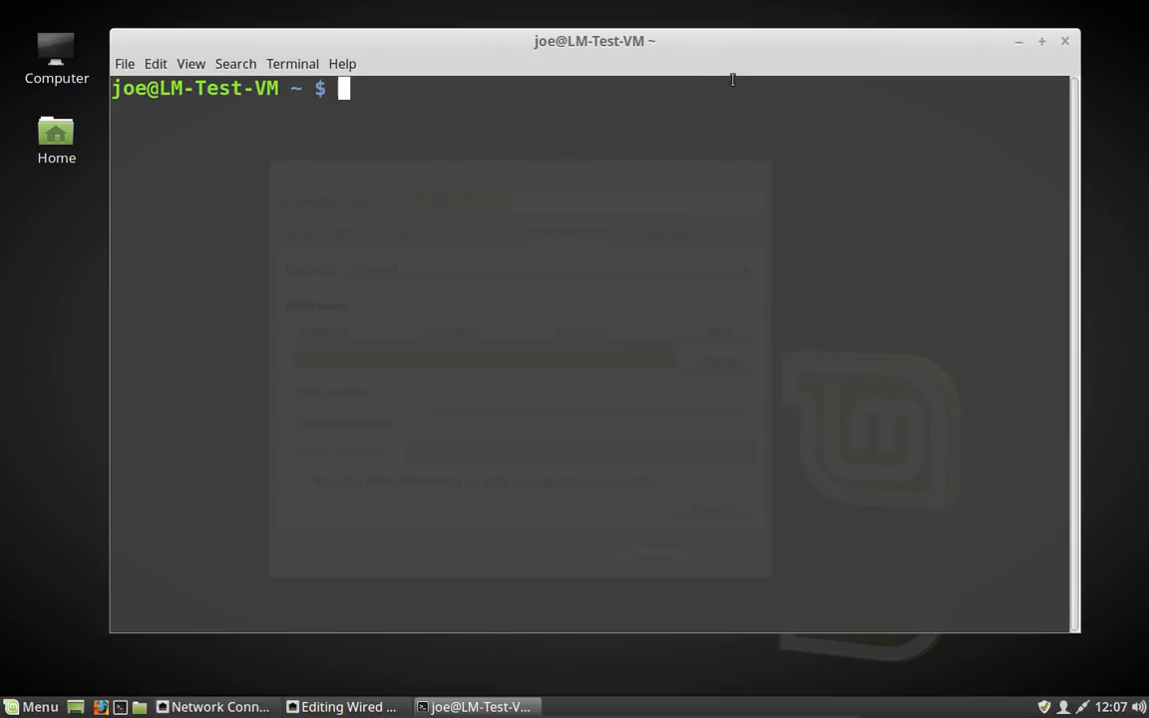
type("ifconfig")
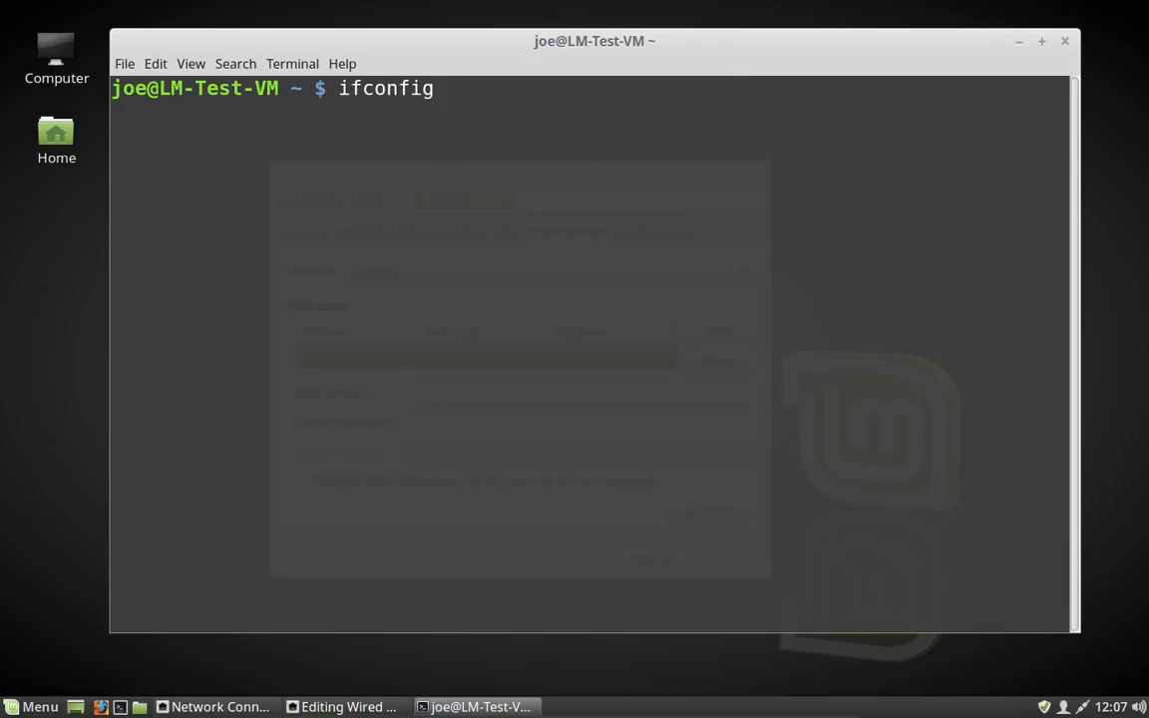
key("Return")
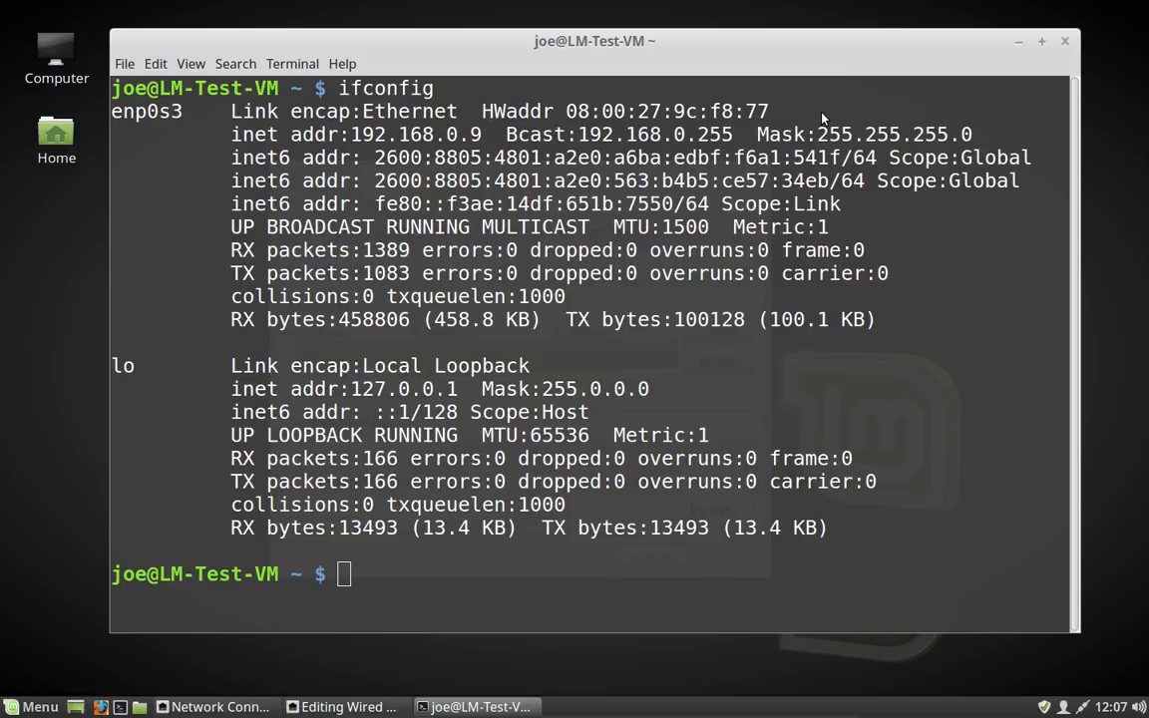
Step: Enter 192.168.0.16 as the address and 24 as the netmask of the new IPv4 entry
key("alt+Tab")
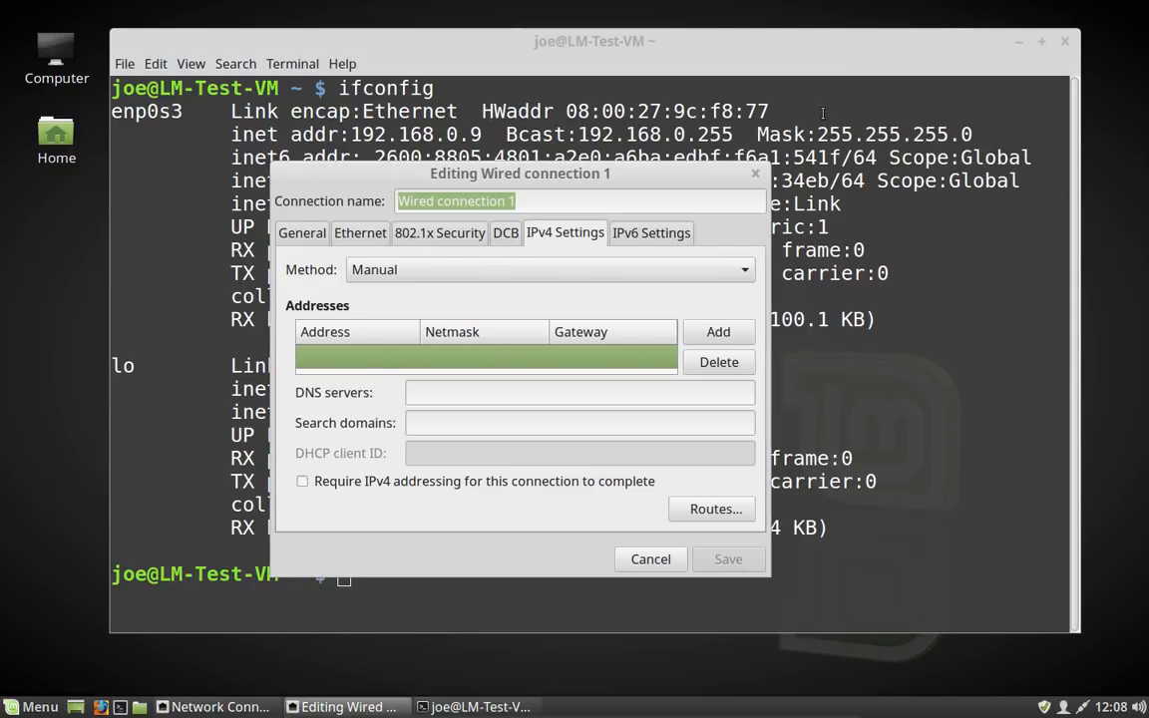
left_click(367, 357)
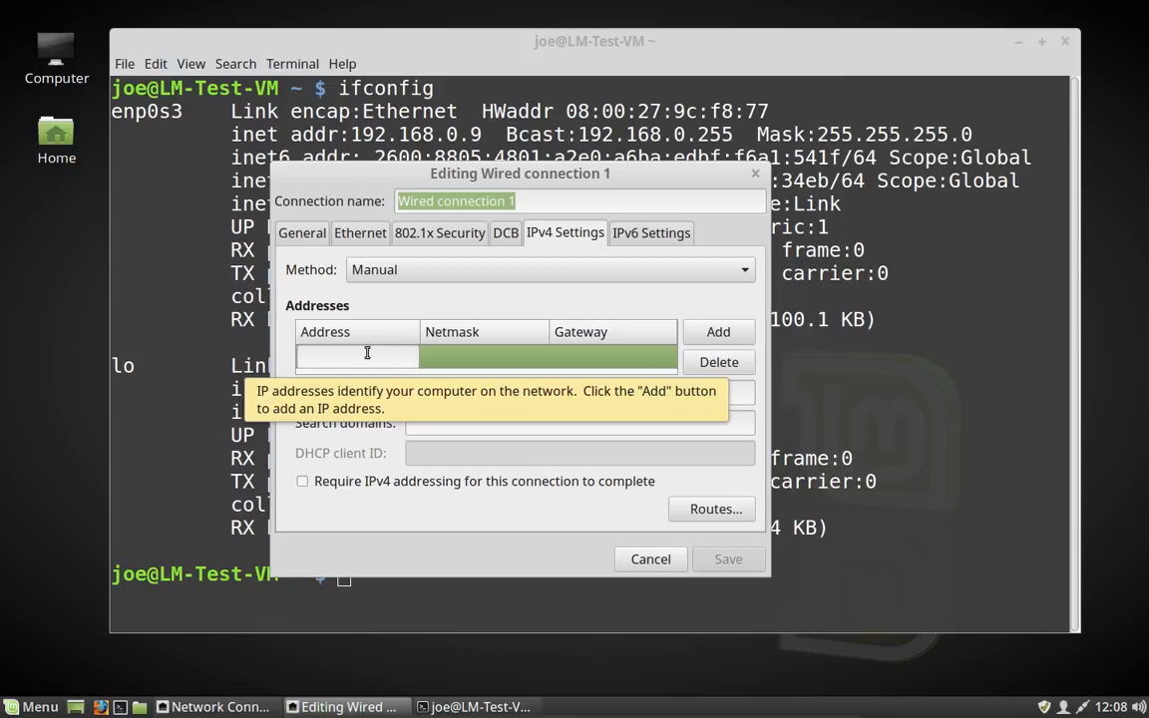
type("192.168.")
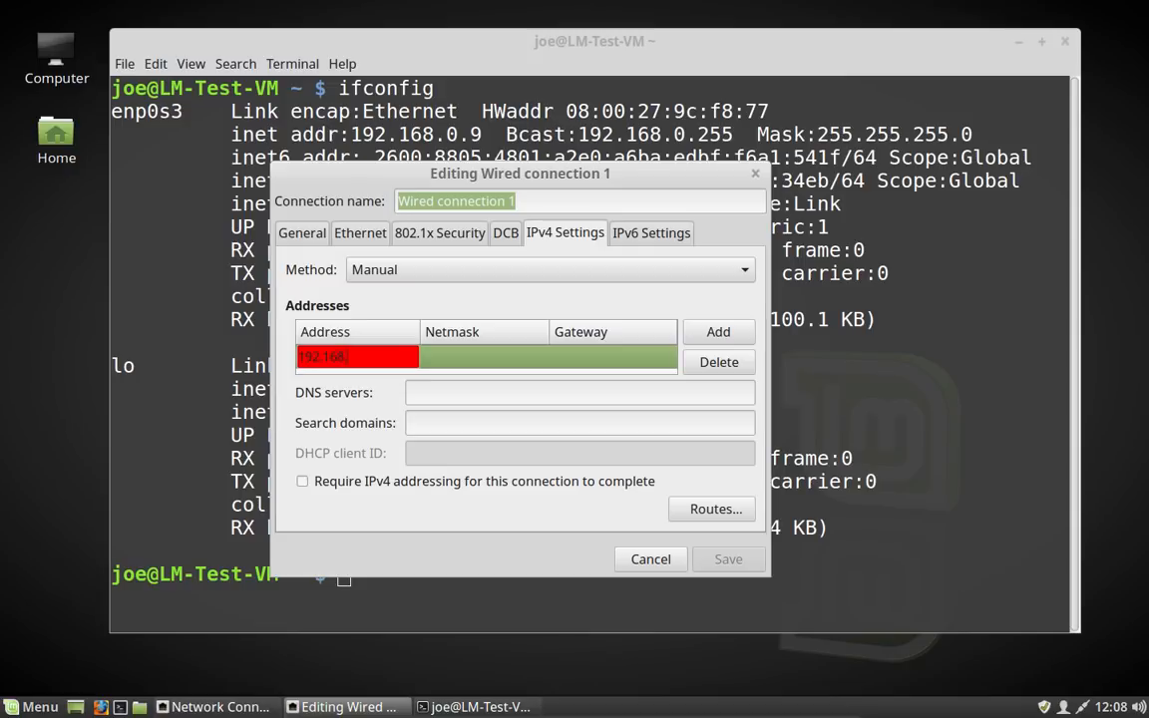
type("0")
type(".16")
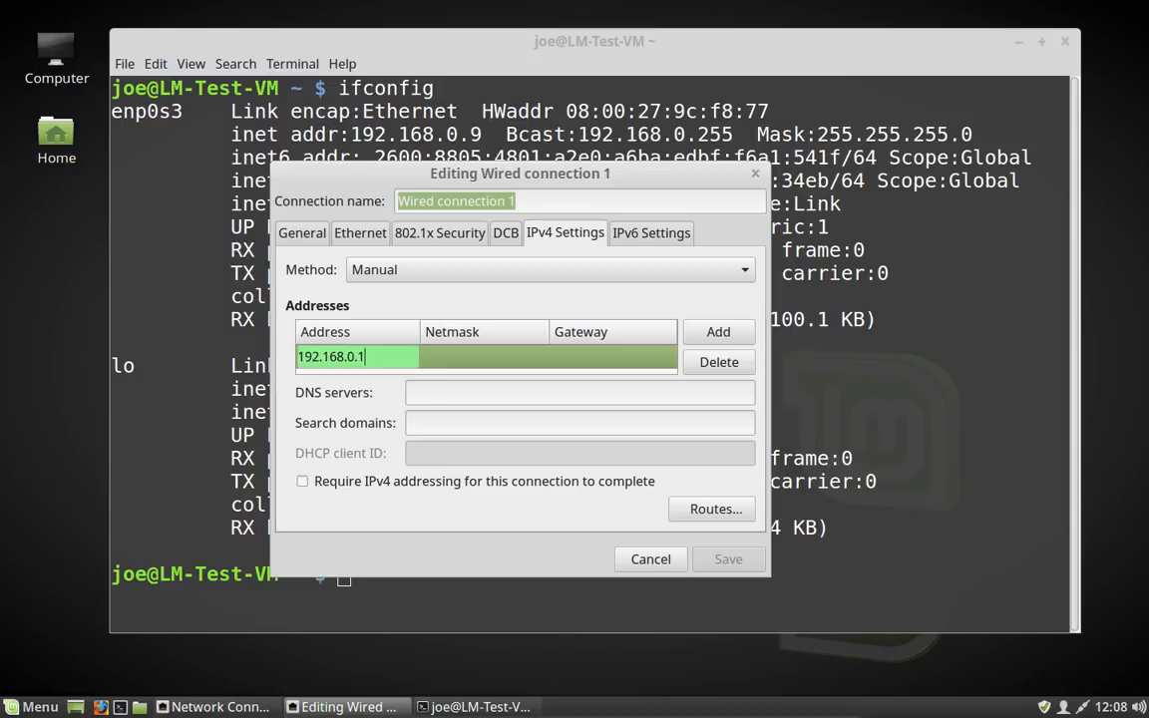
left_click(475, 355)
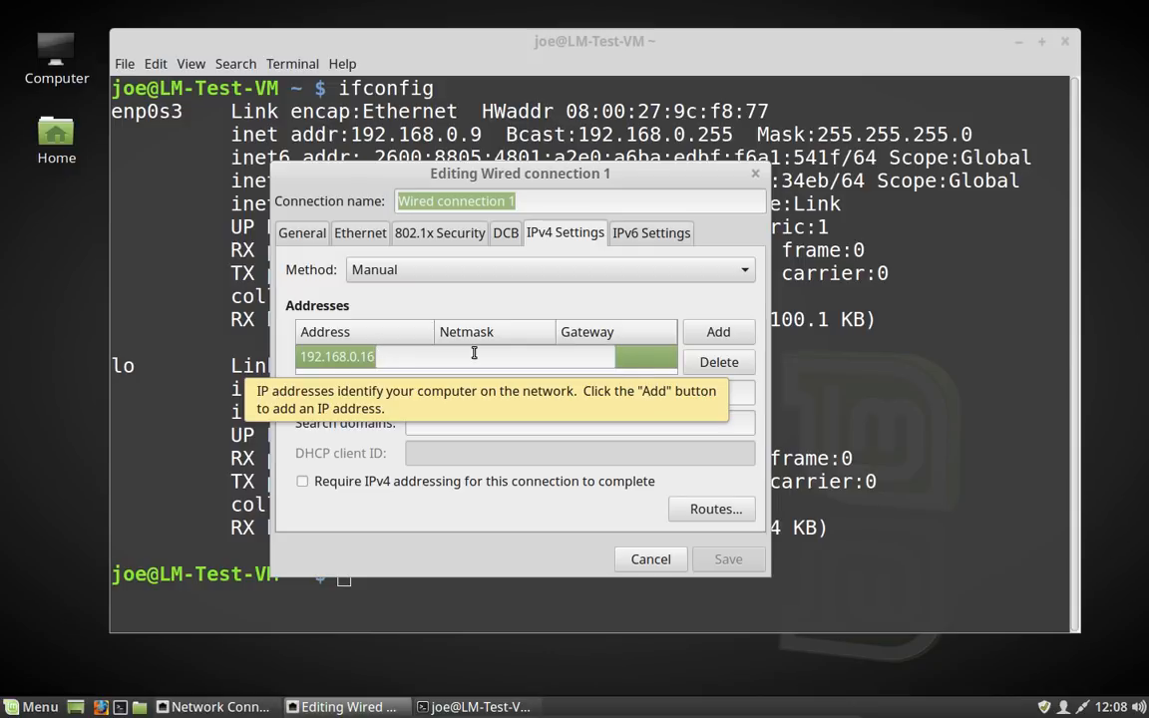
type("24")
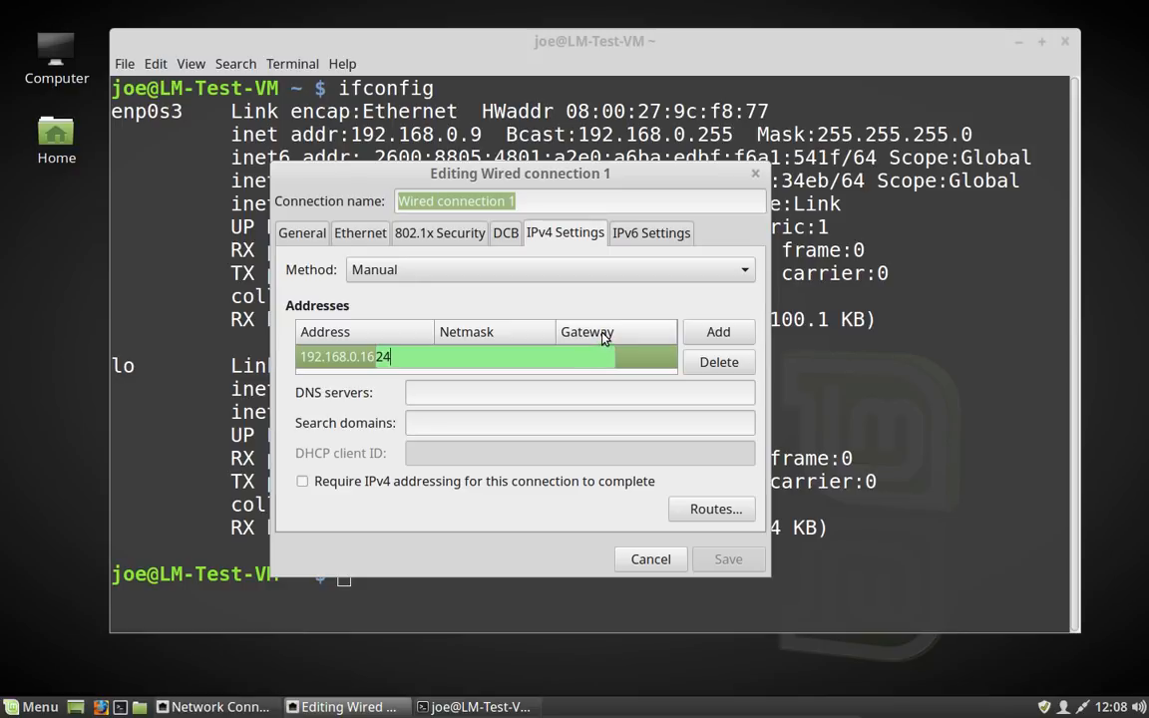
key("Return")
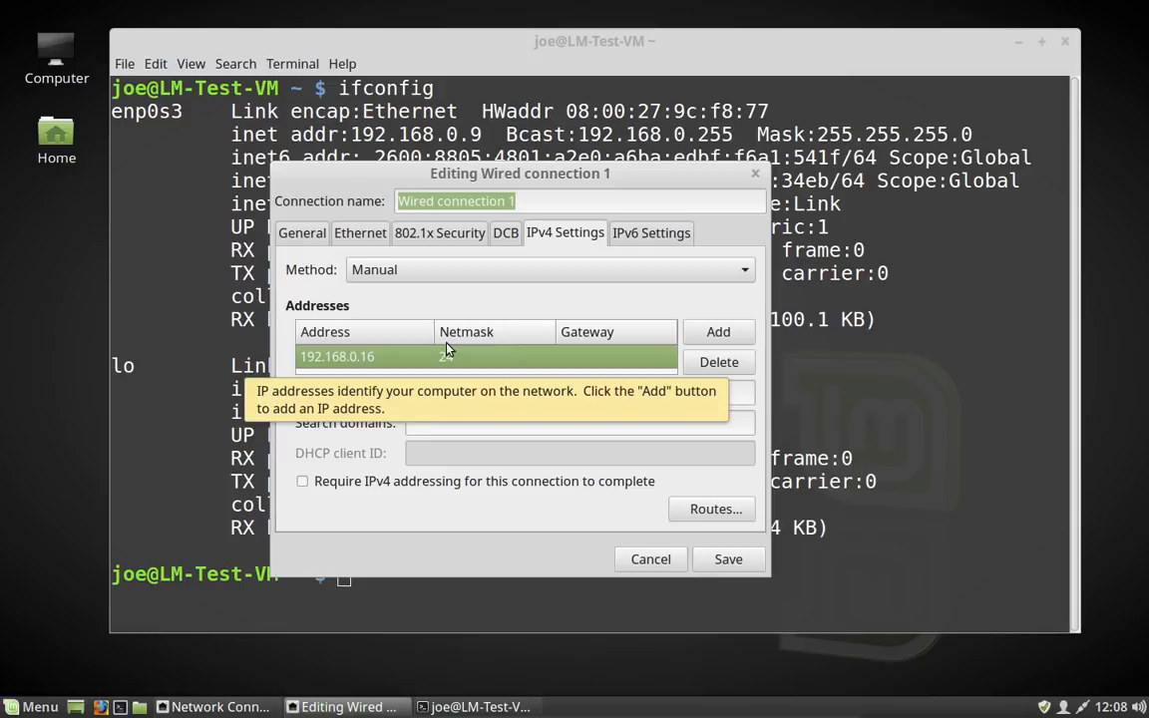
Step: Set the address entry's gateway to 192.168.0.1
left_click(599, 362)
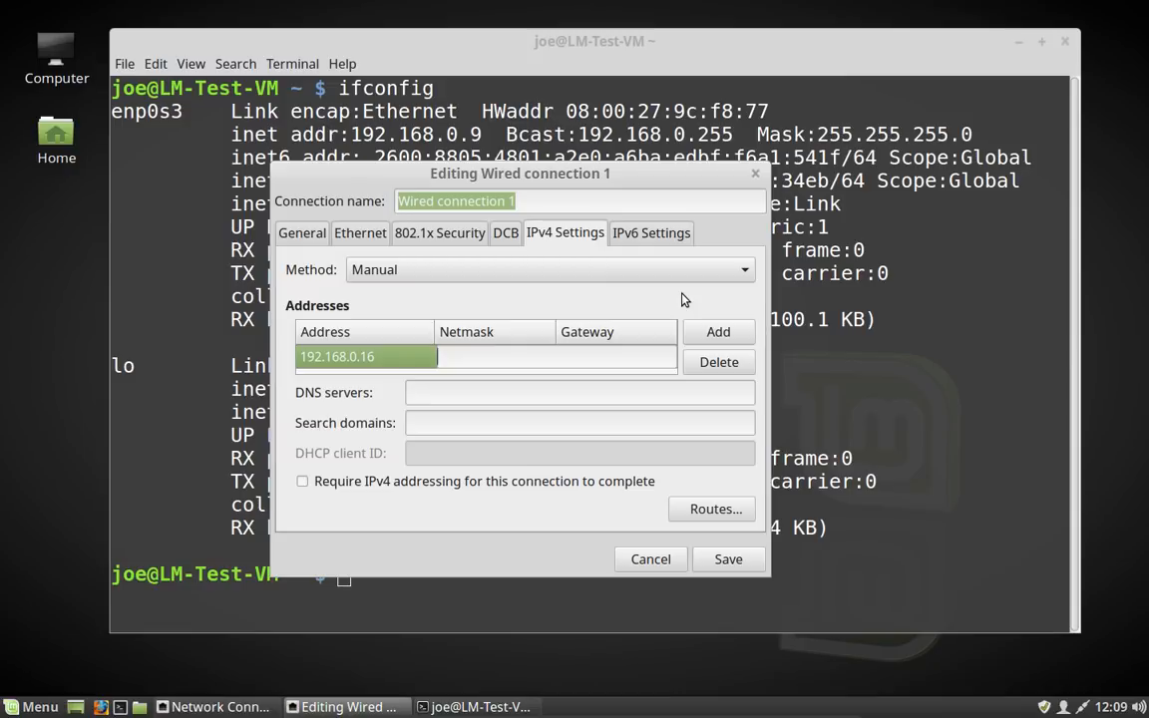
left_click(866, 232)
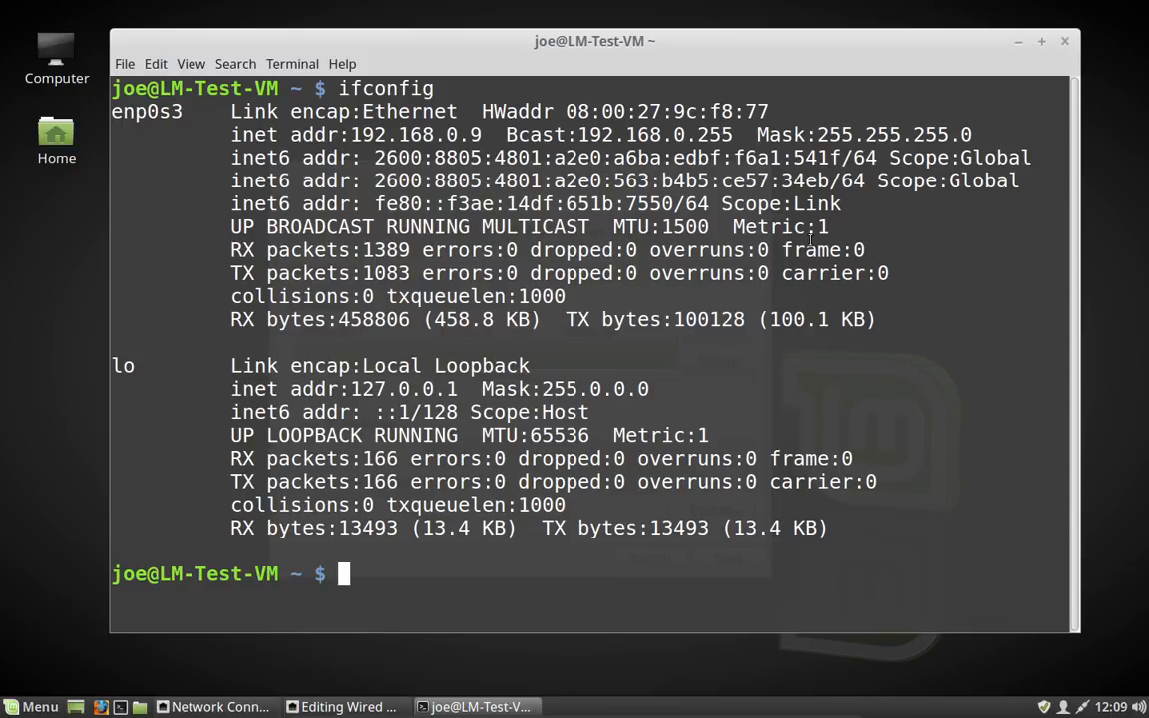
key("alt+Tab")
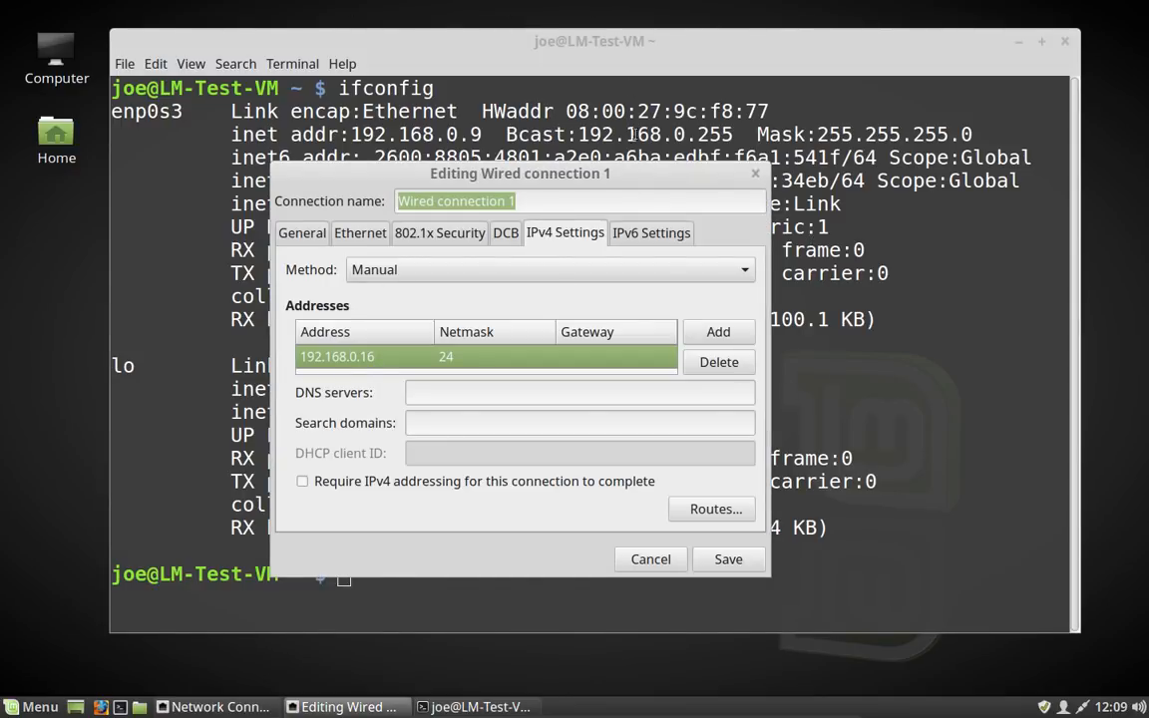
left_click(624, 357)
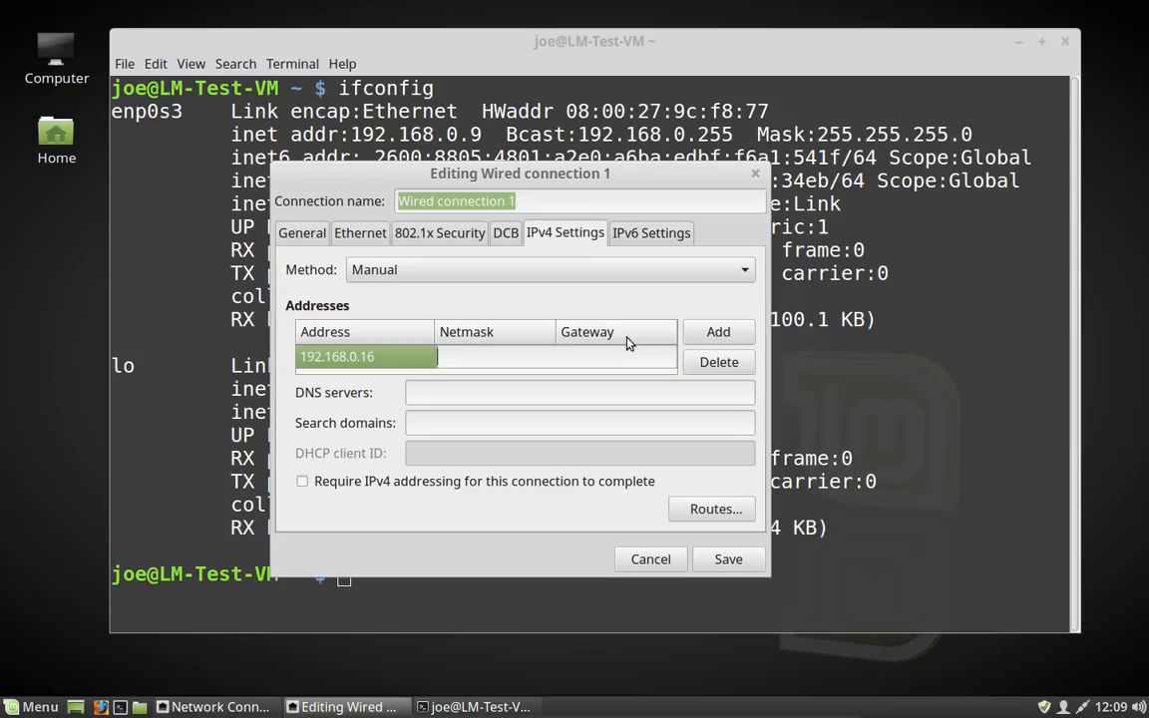
type("192")
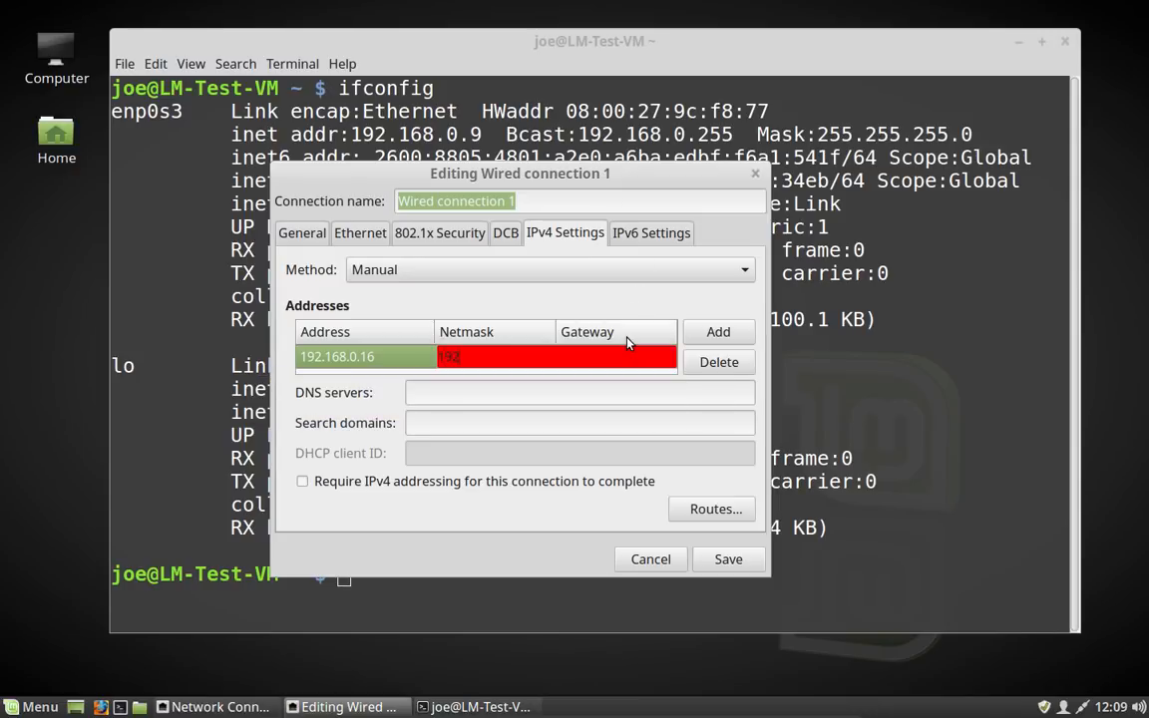
key("BackSpace")
key("BackSpace")
key("BackSpace")
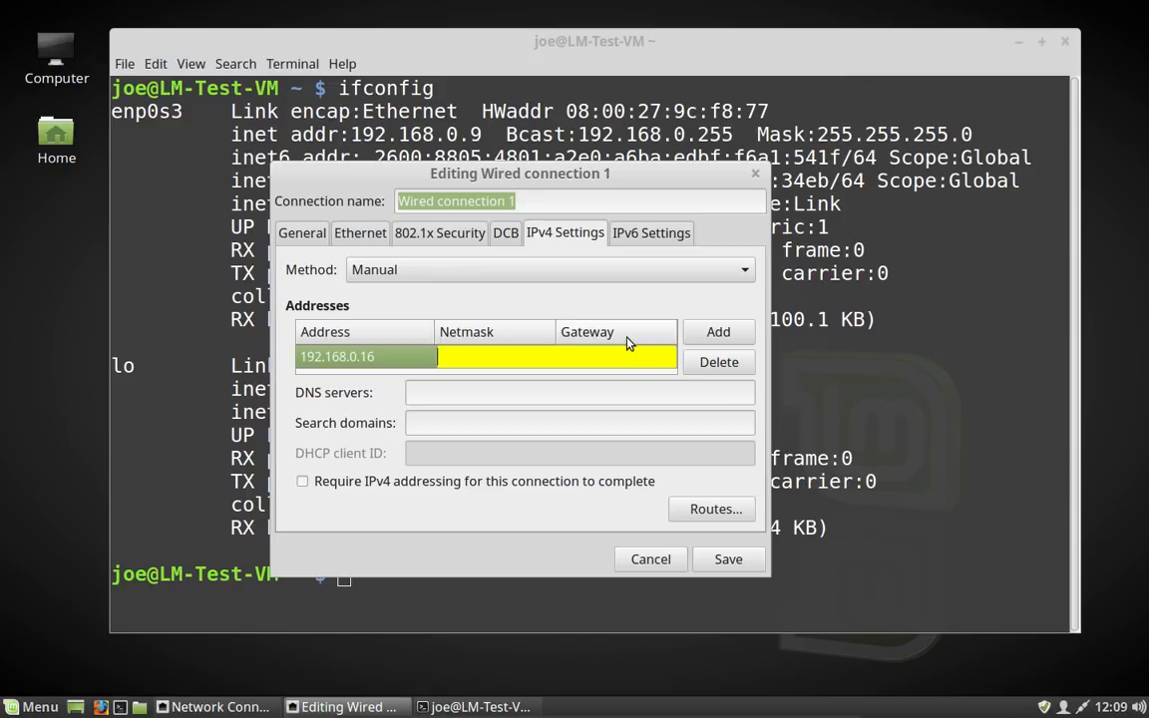
type("192")
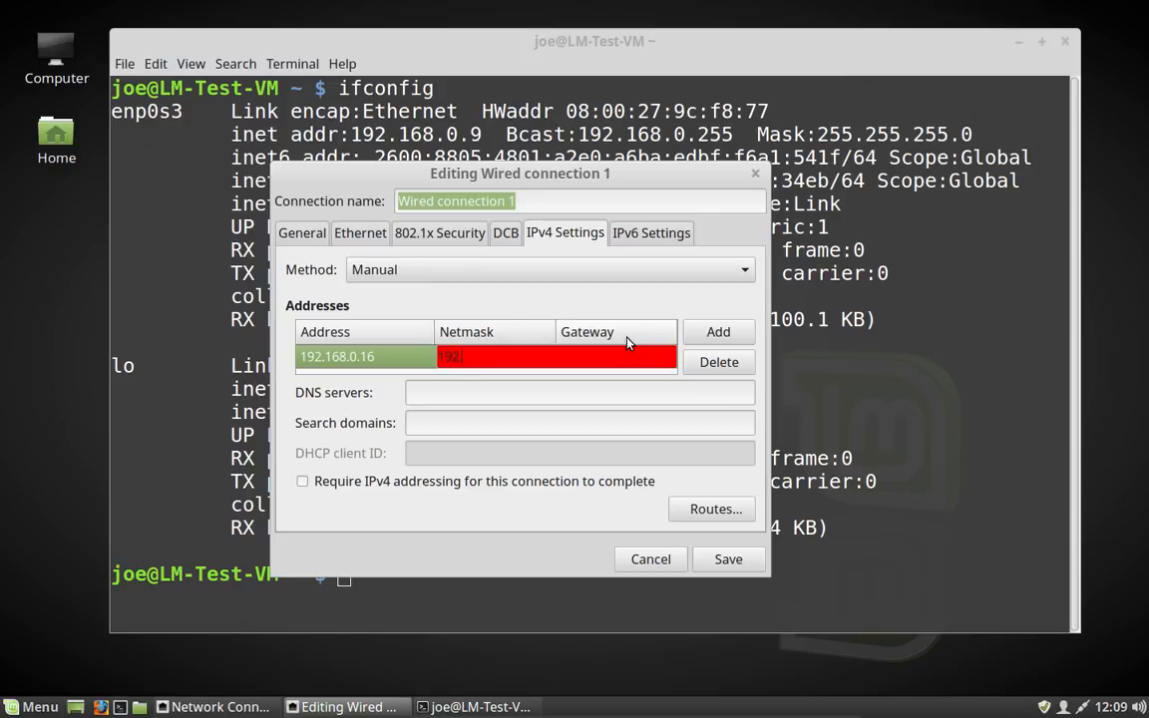
type(".168.0.1")
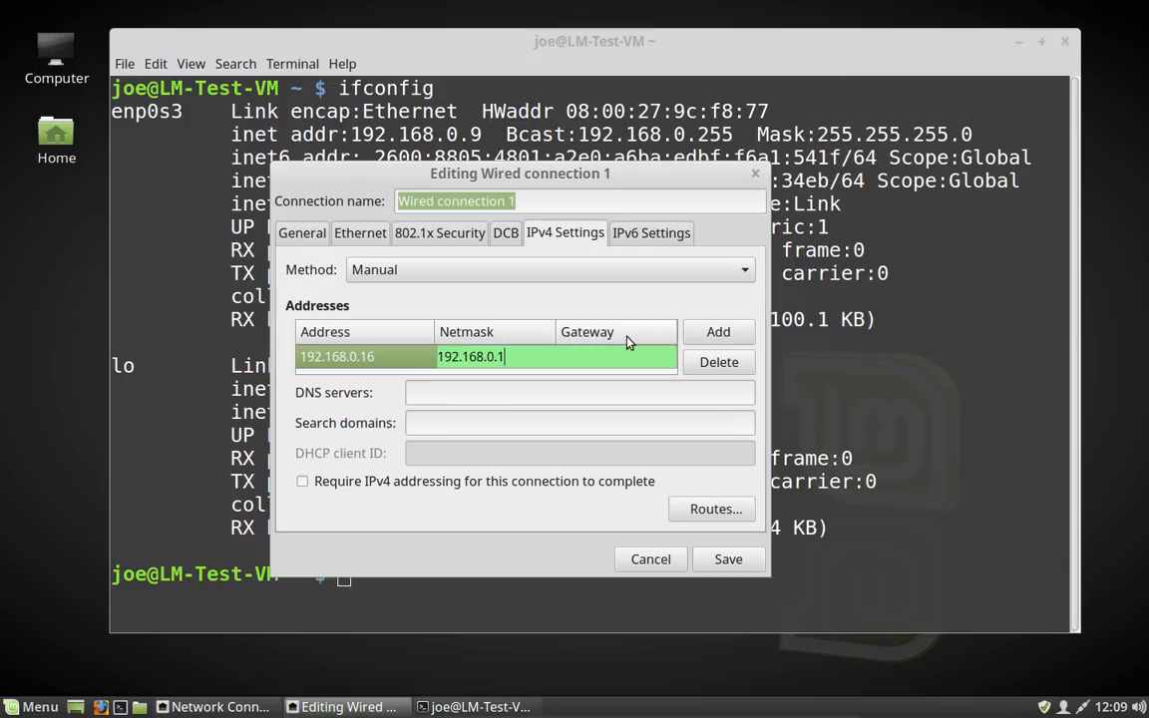
left_click(575, 392)
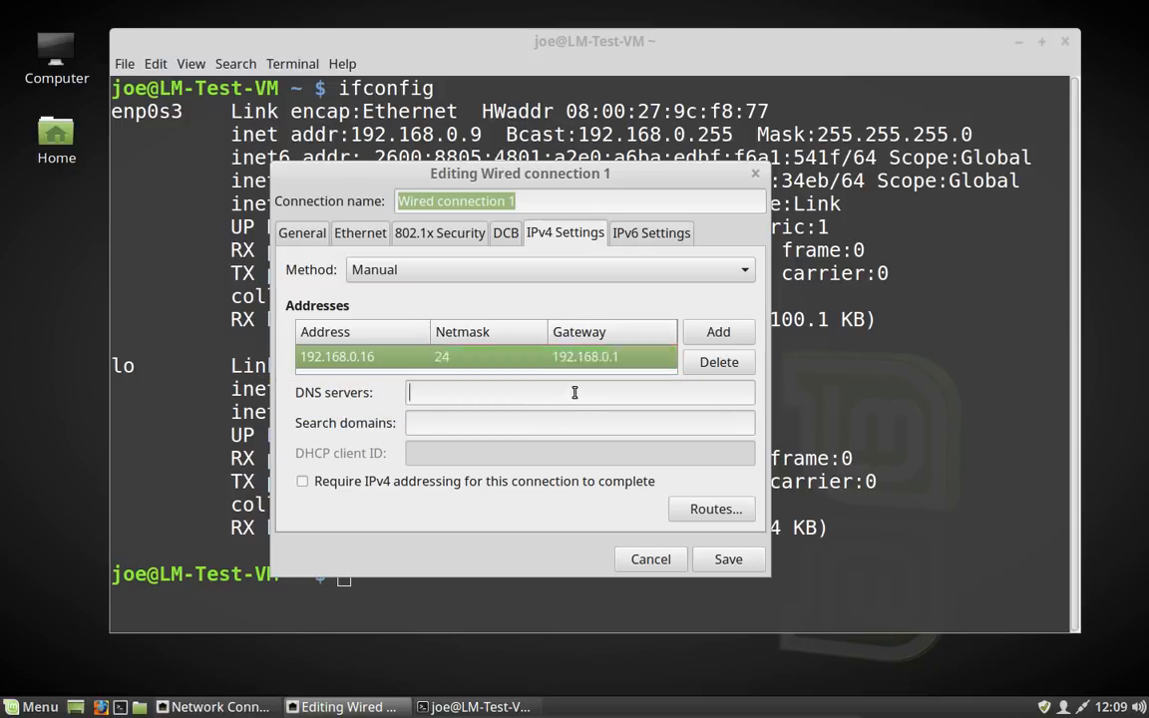
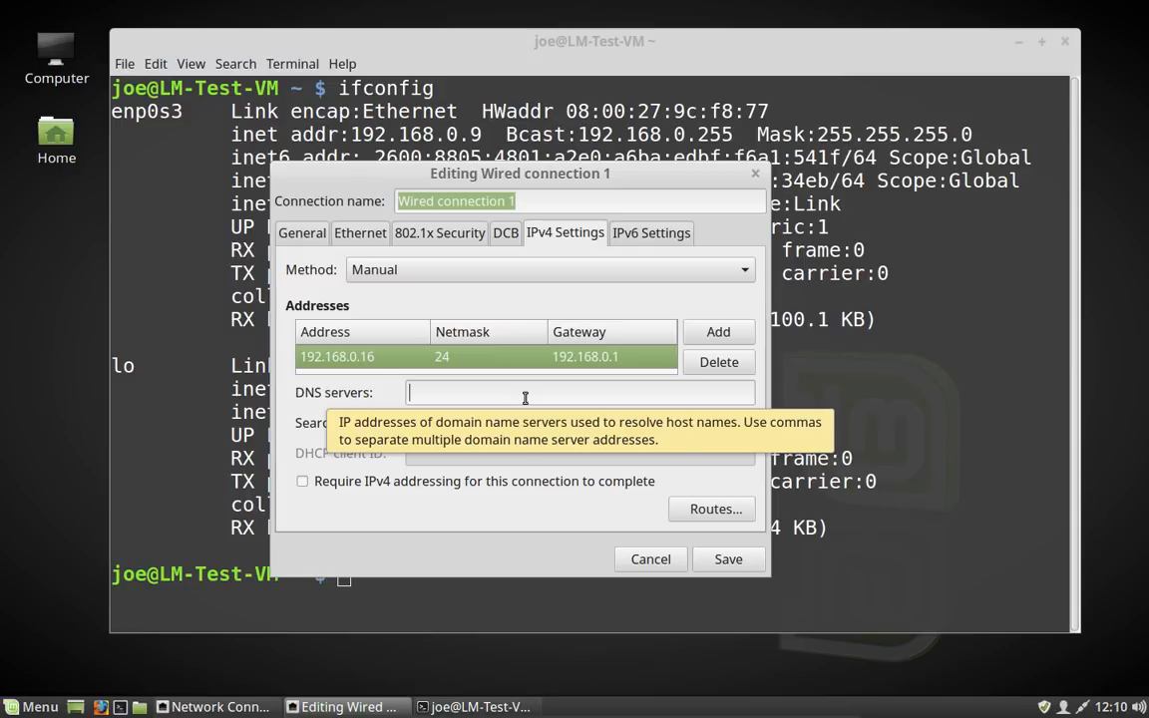
Step: Set the connection's IPv4 DNS server to 192.168.0.1
type("192")
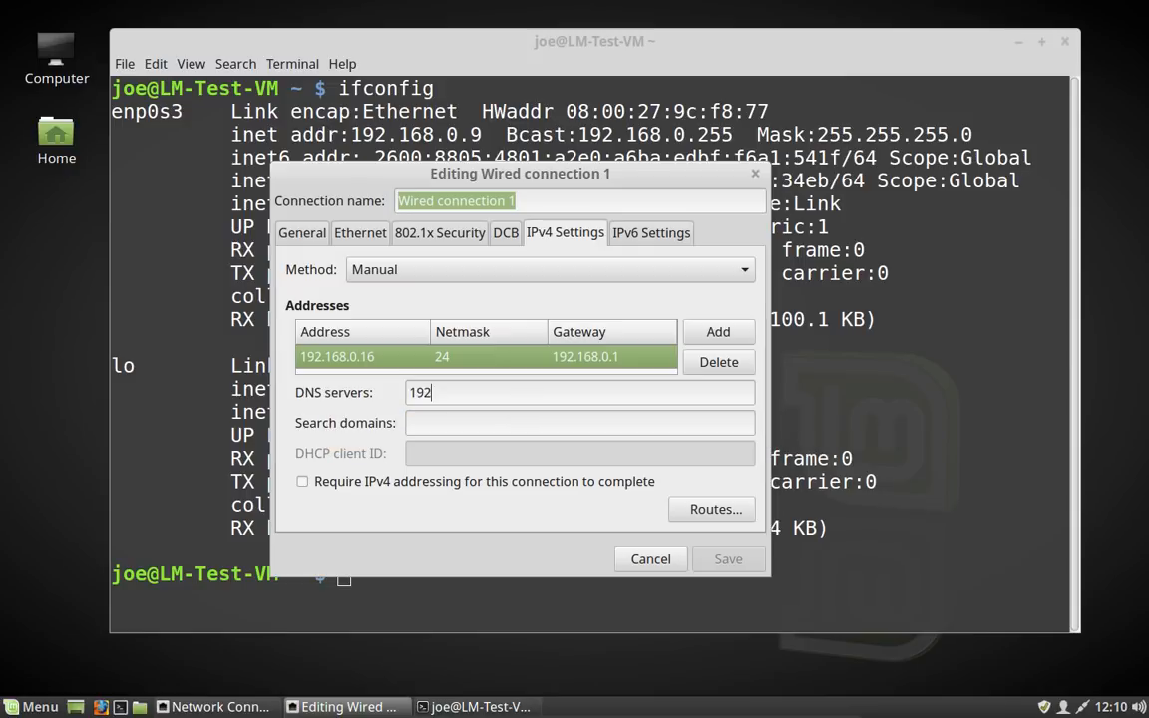
type(".168.0.1")
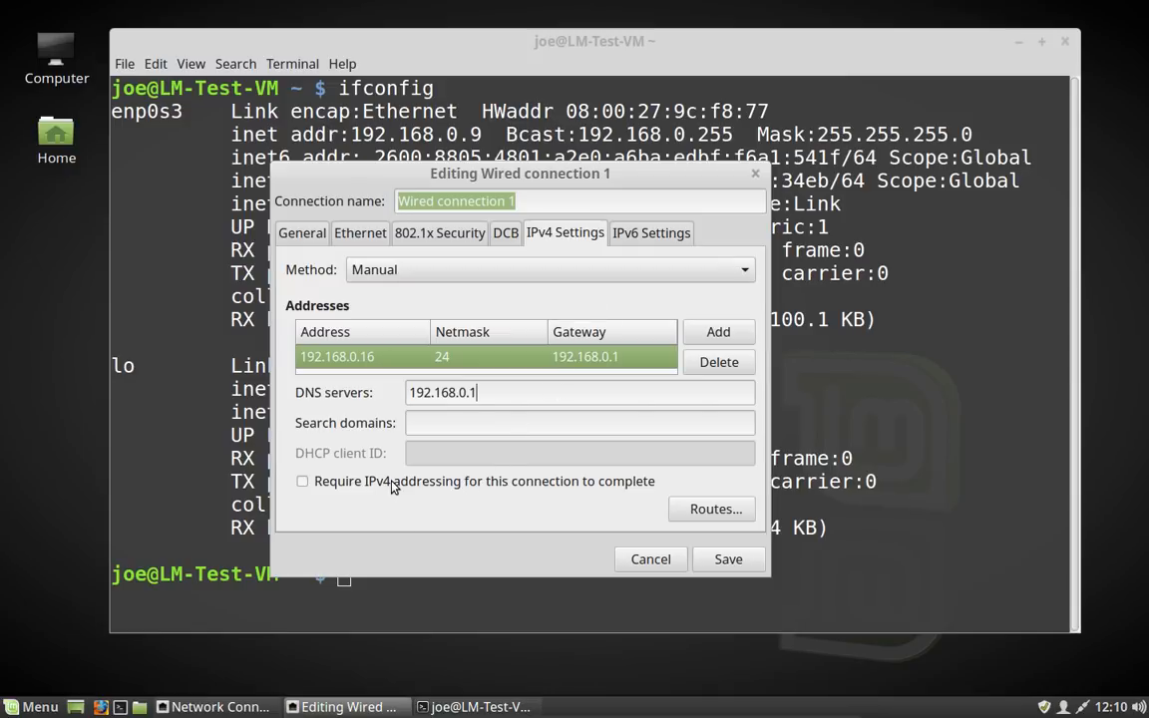
left_click(303, 481)
Step: Set the IPv6 method to Ignore and save the wired connection
left_click(640, 236)
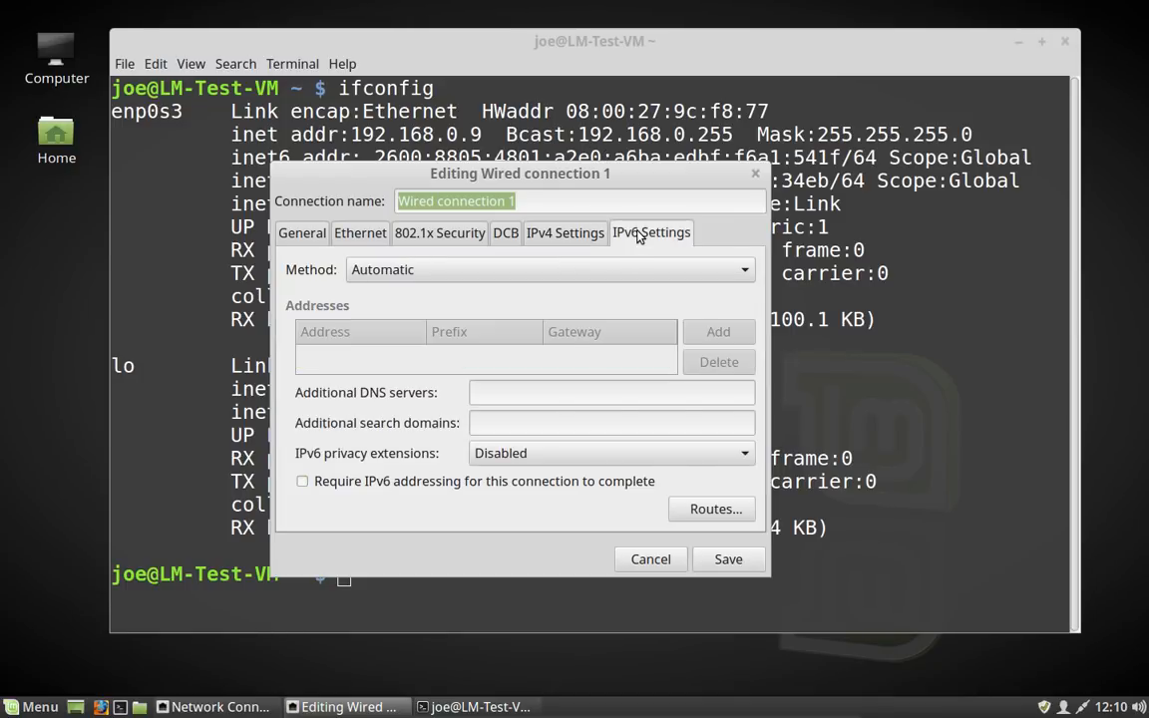
left_click(746, 271)
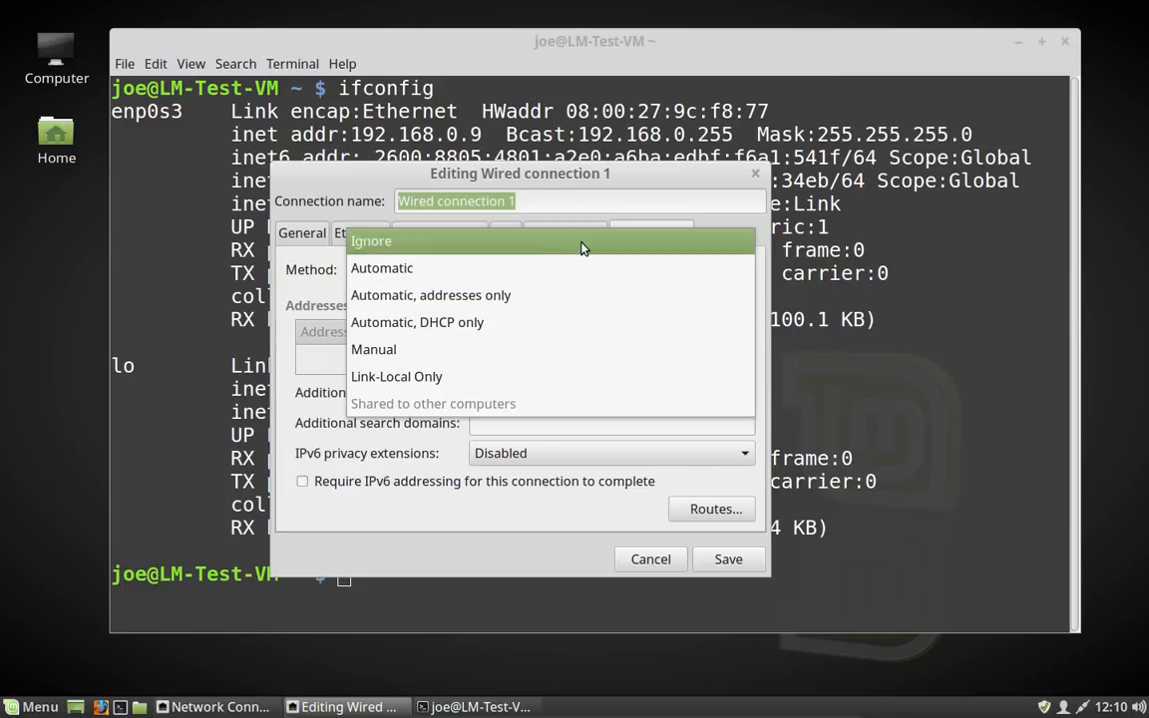
key("Escape")
left_click(584, 247)
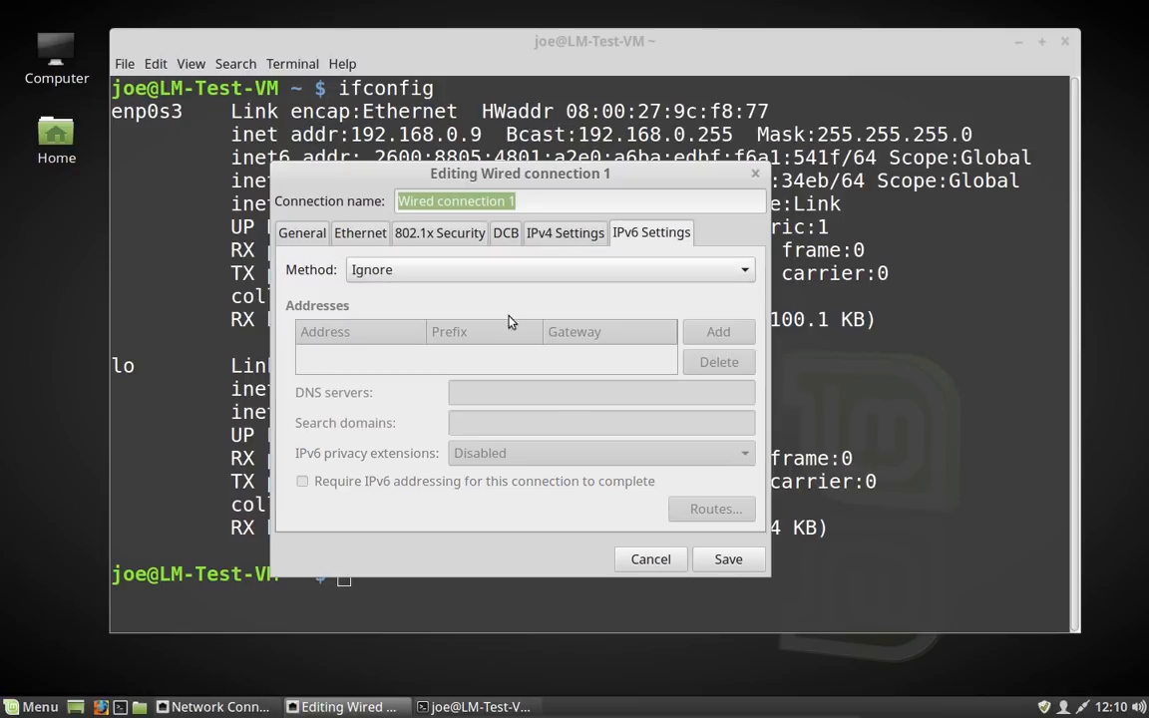
left_click(722, 564)
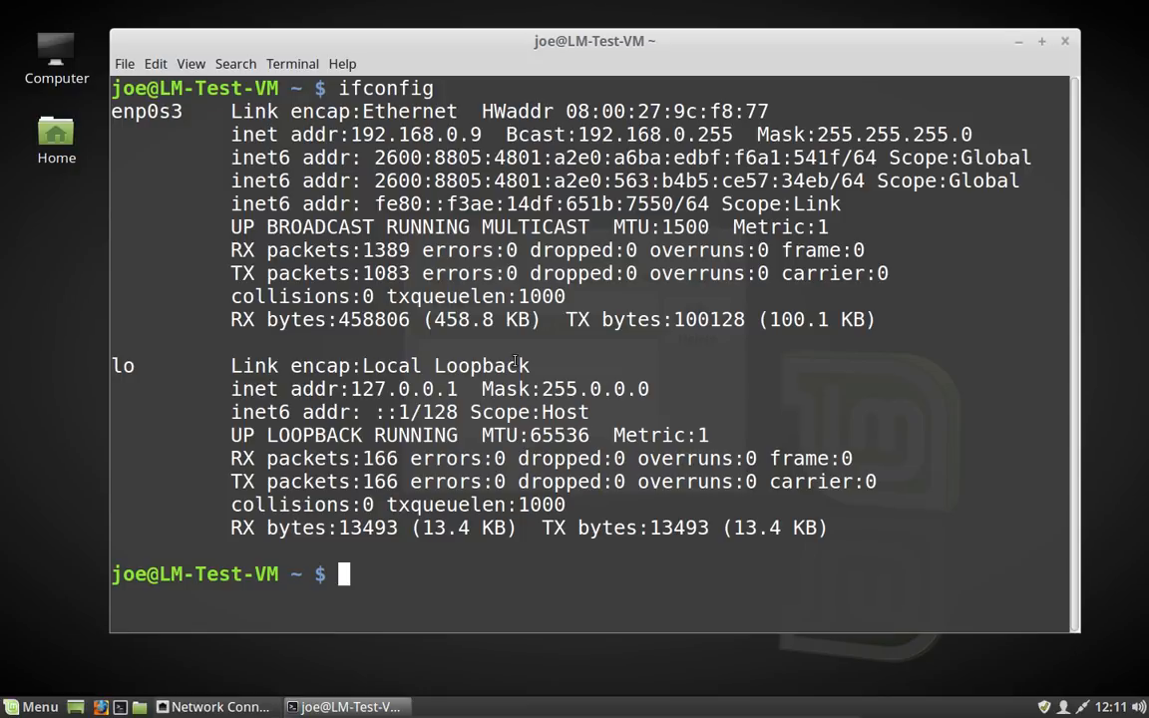
Step: Clear the terminal and run lsblk to list the disk partitions
key("ctrl+l")
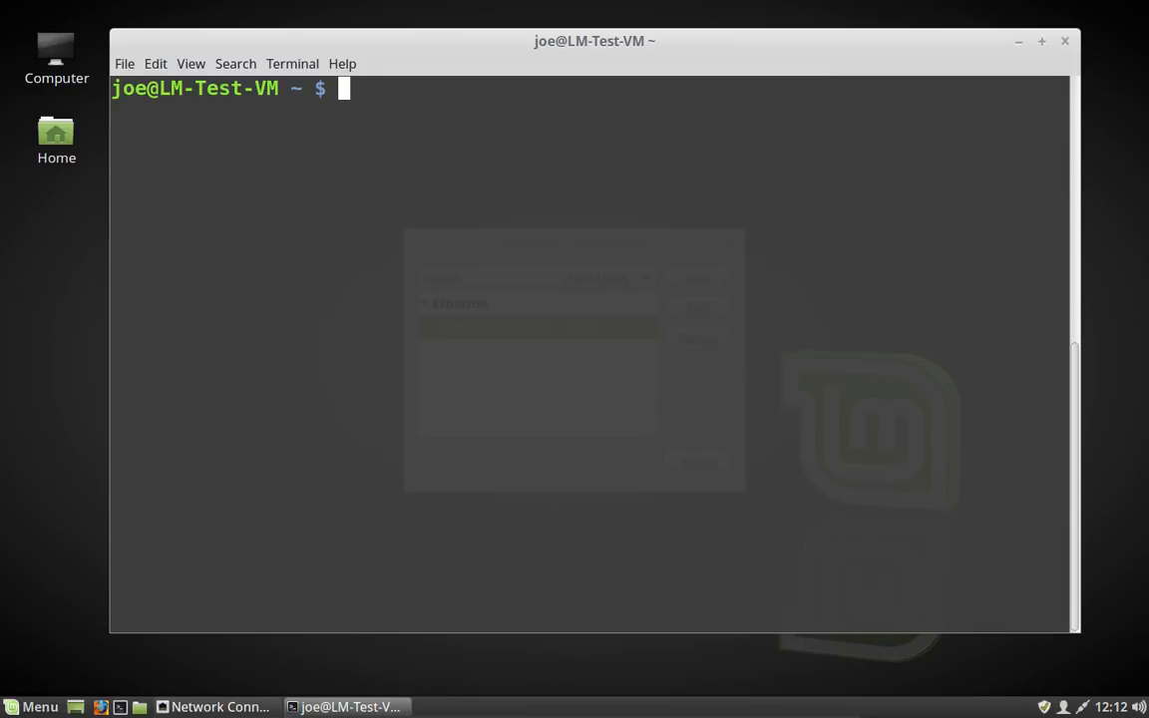
type("lsblk")
key("Return")
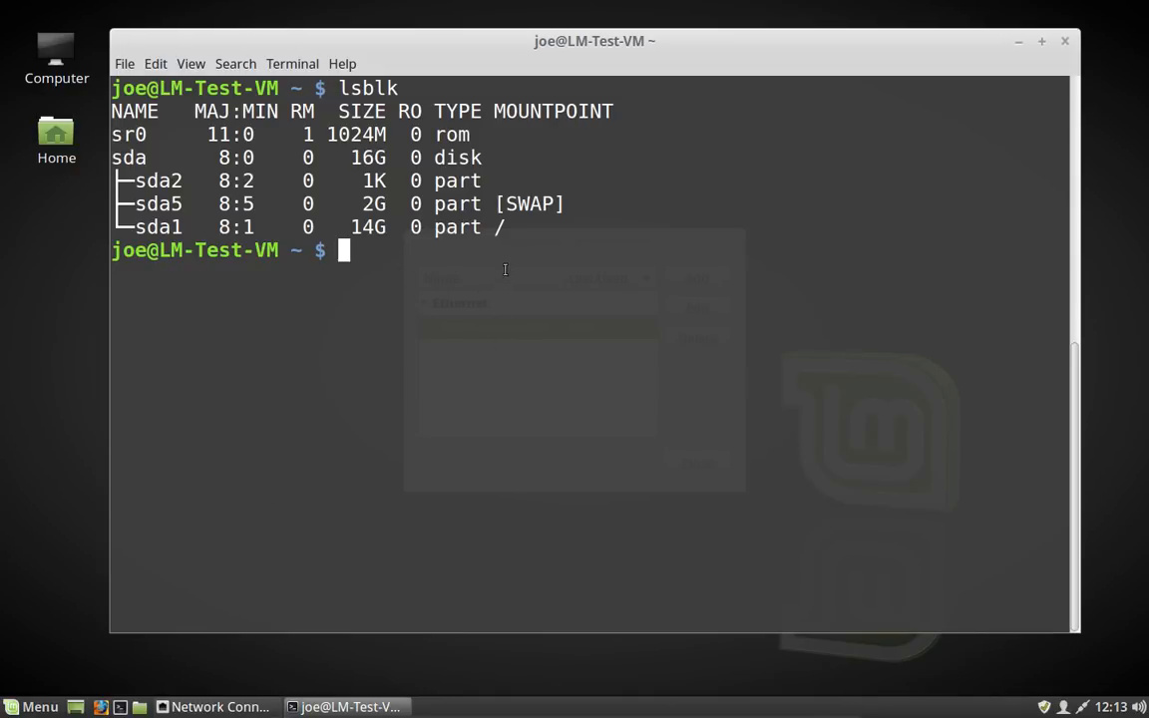
Step: Set the root partition's reserved blocks to 1% with sudo tune2fs -m 1 /dev/sda1, entering the account password
left_click_drag(498, 228, 49, 230)
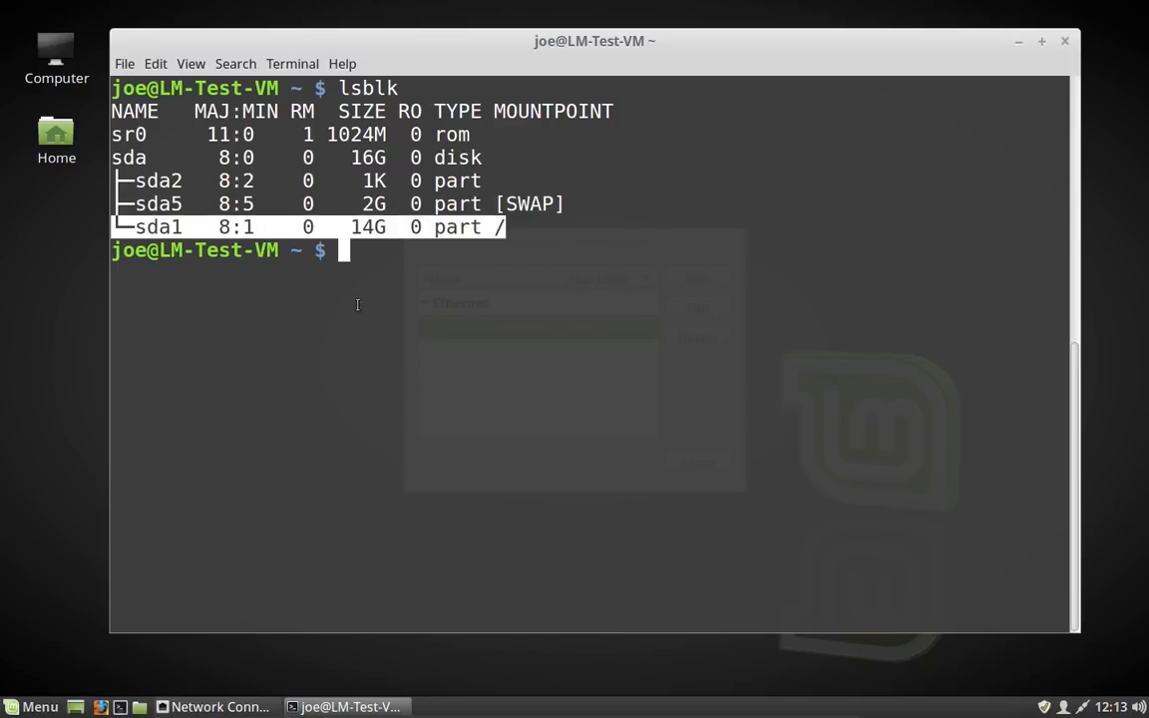
left_click(477, 186)
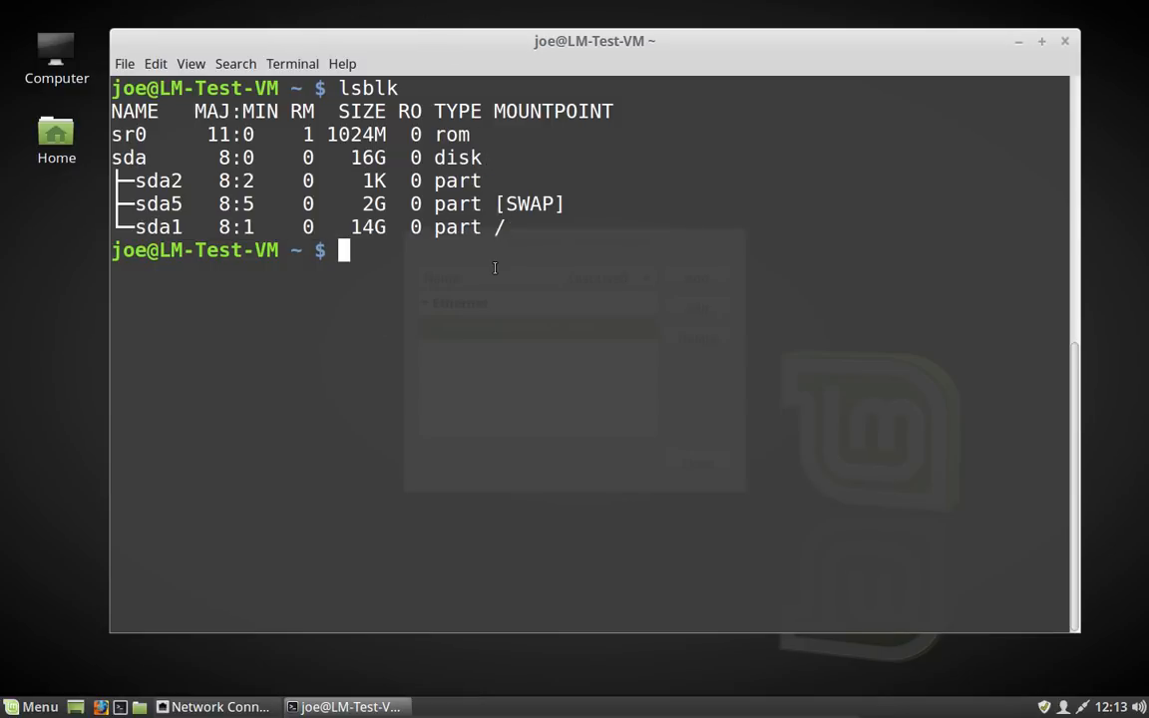
type("sudo ")
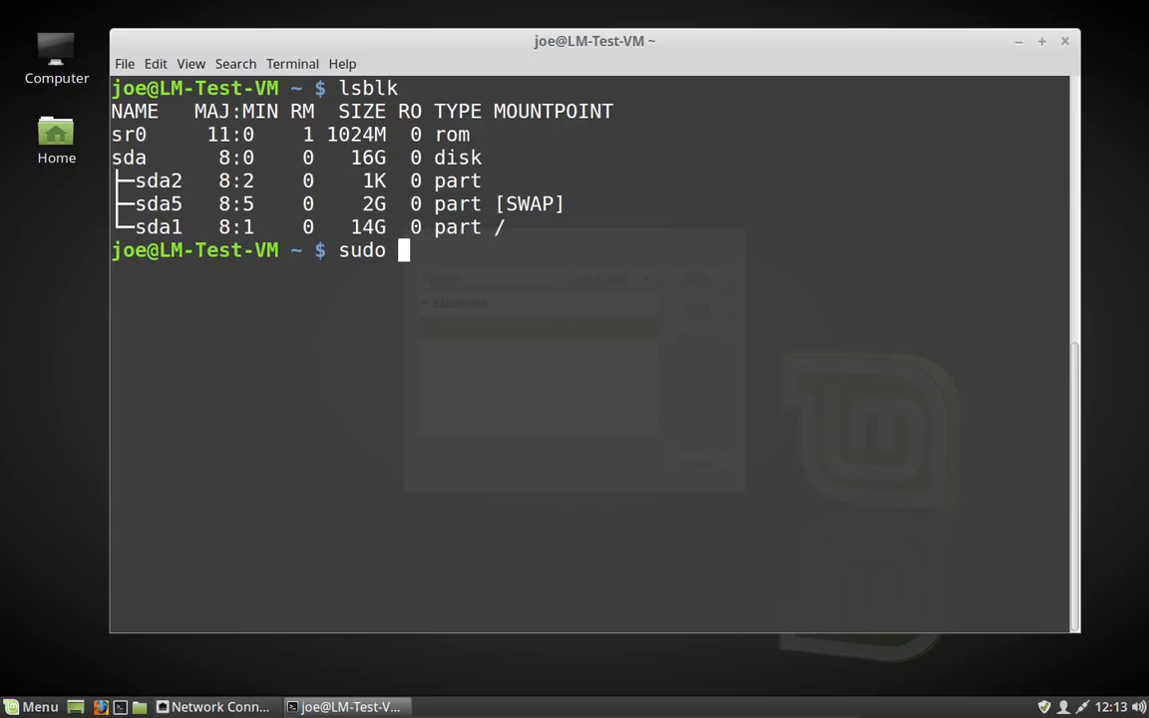
type("tune")
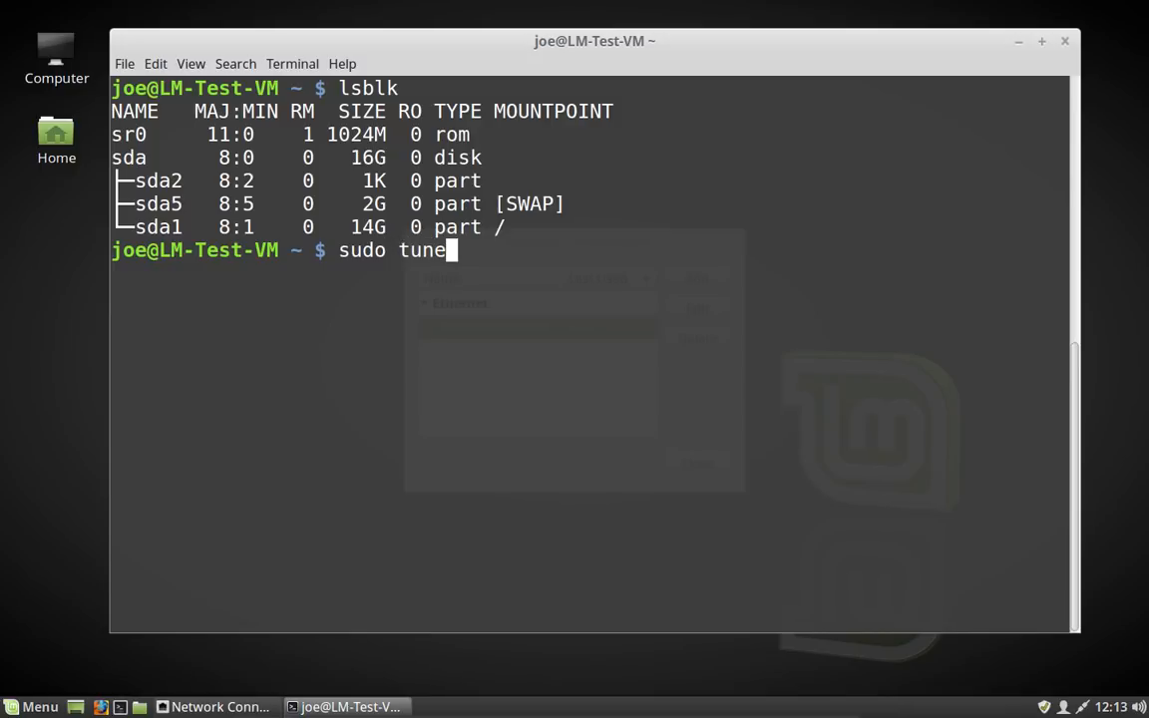
type("2fs ")
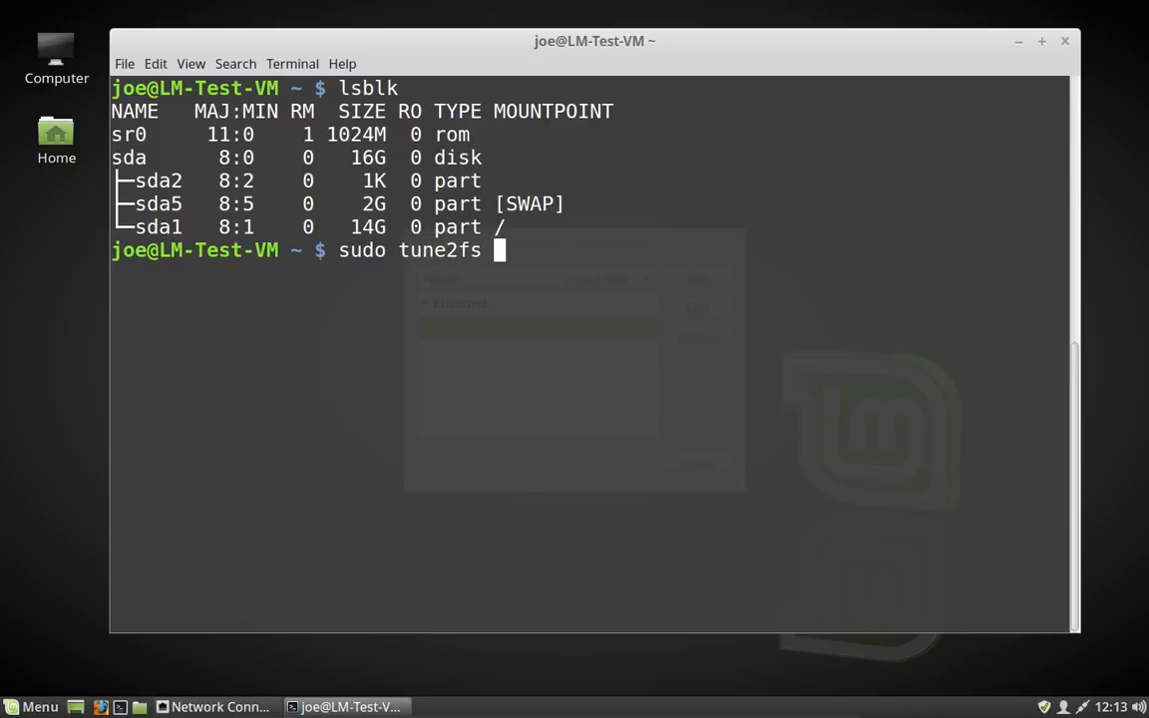
type("-m 1")
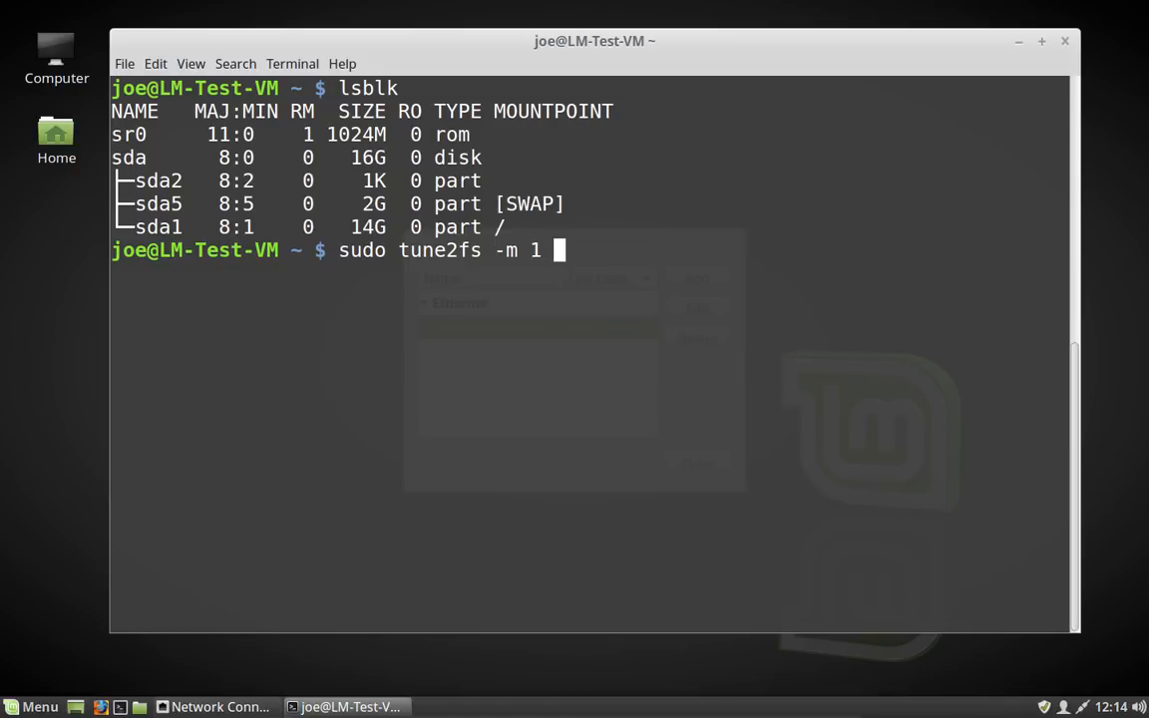
type("/dev/")
type("sda")
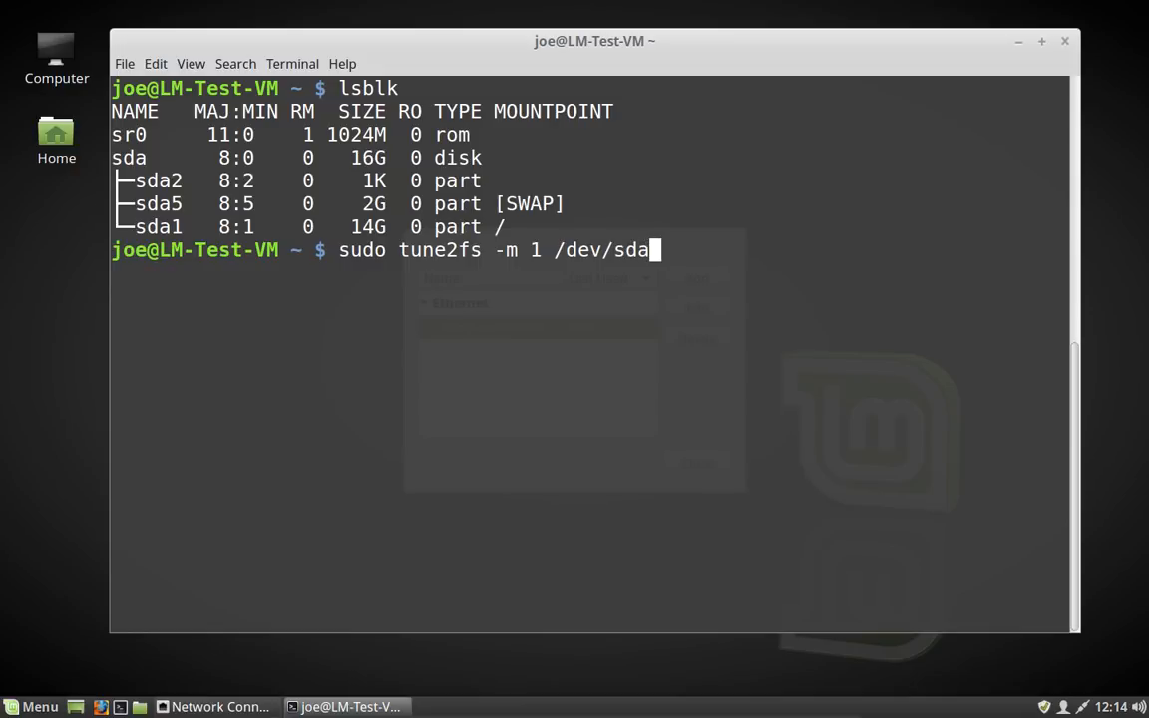
type("1")
key("Return")
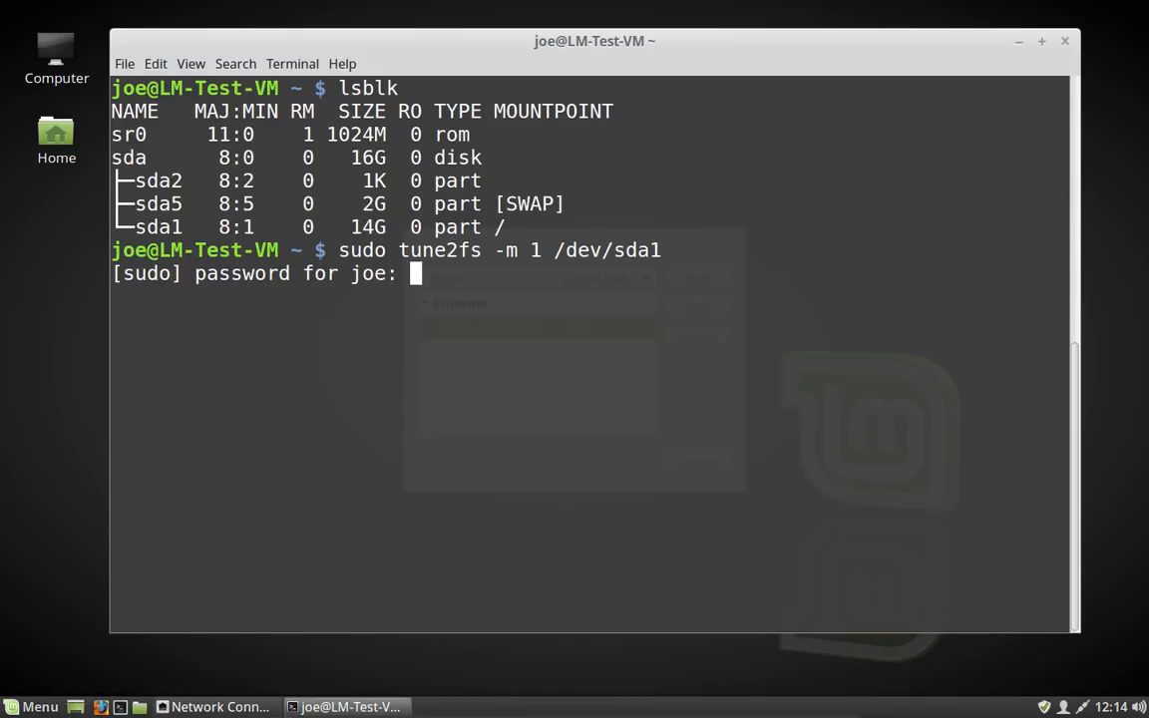
key("Return")
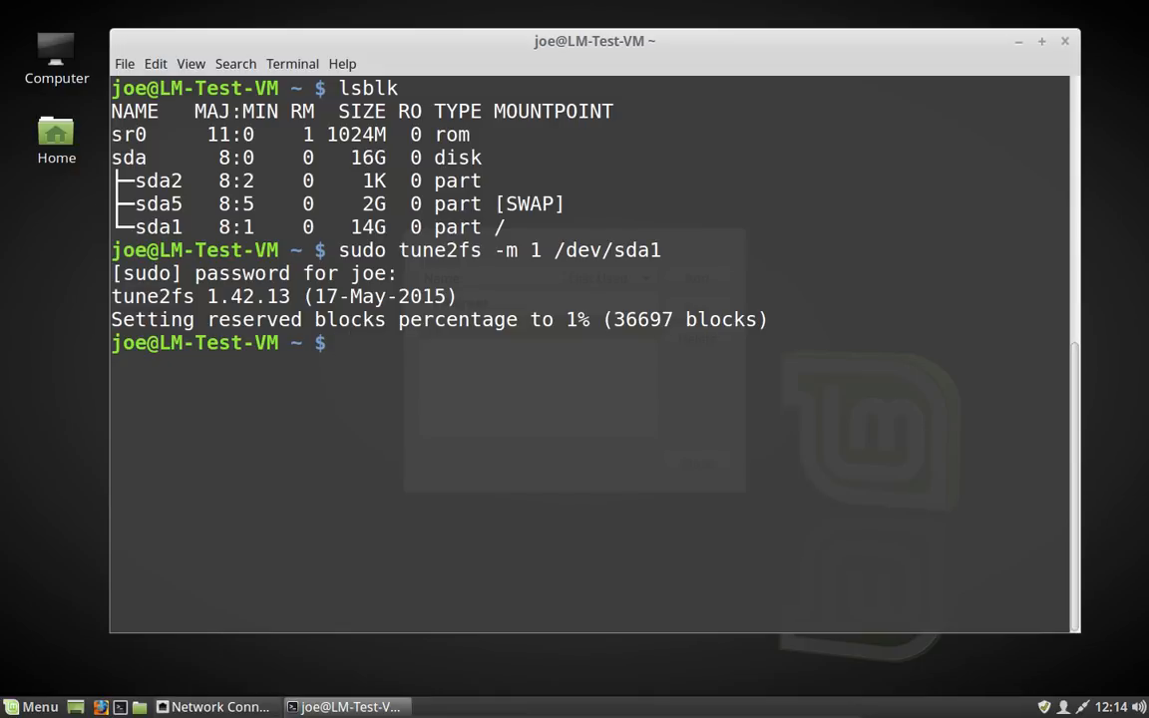